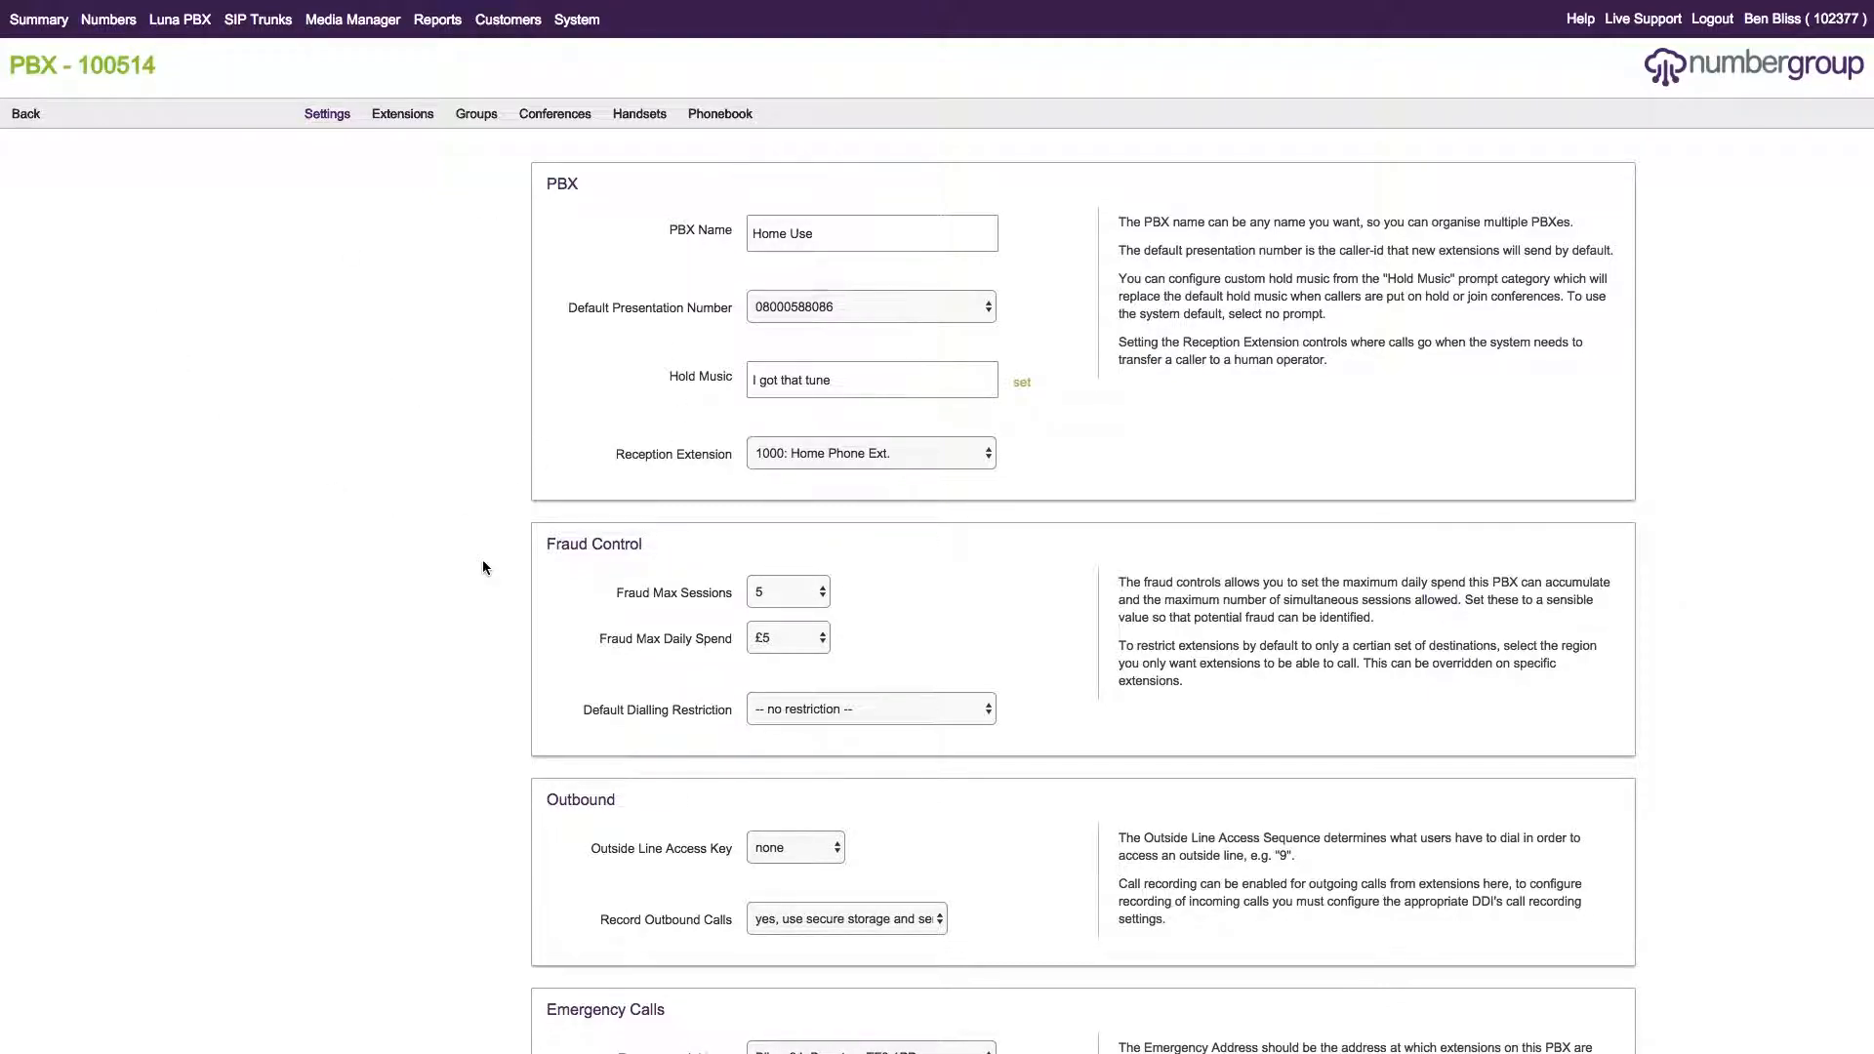
Create a new ring group, extension 2001, and rename it 'Office Queue'.
click(475, 124)
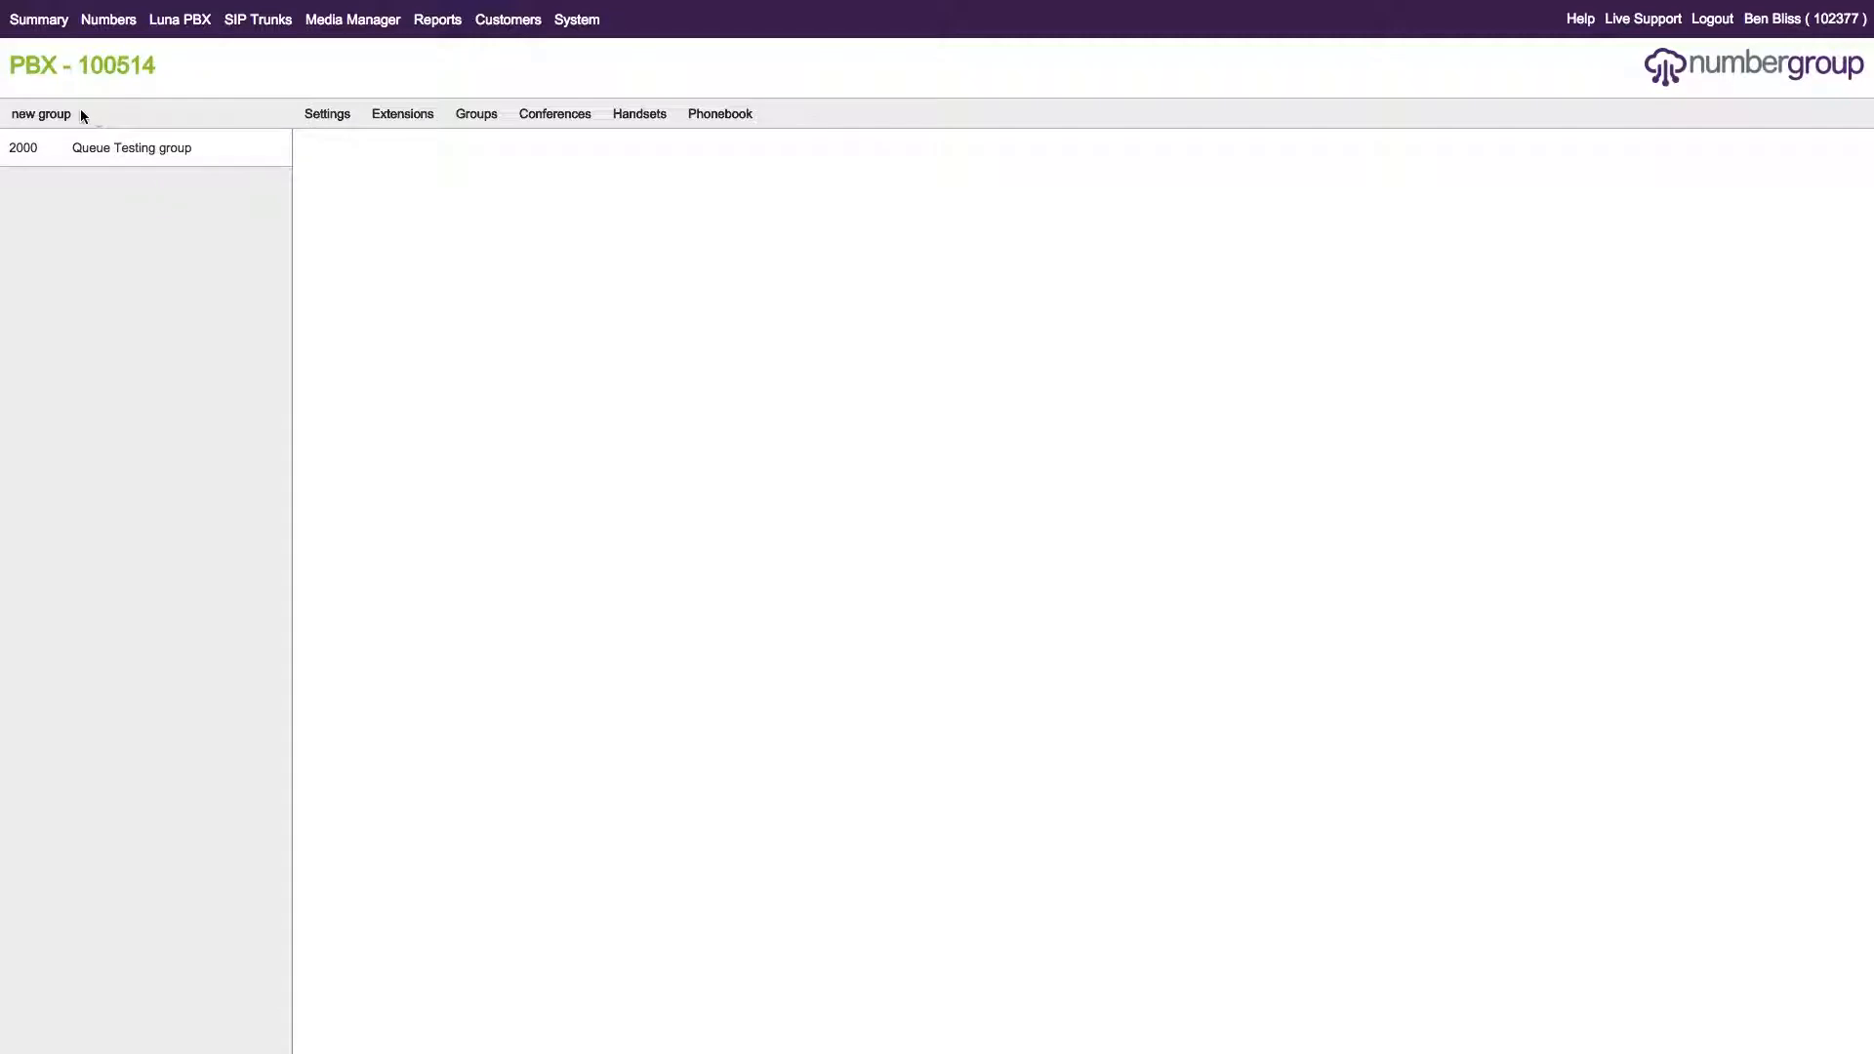
click(51, 116)
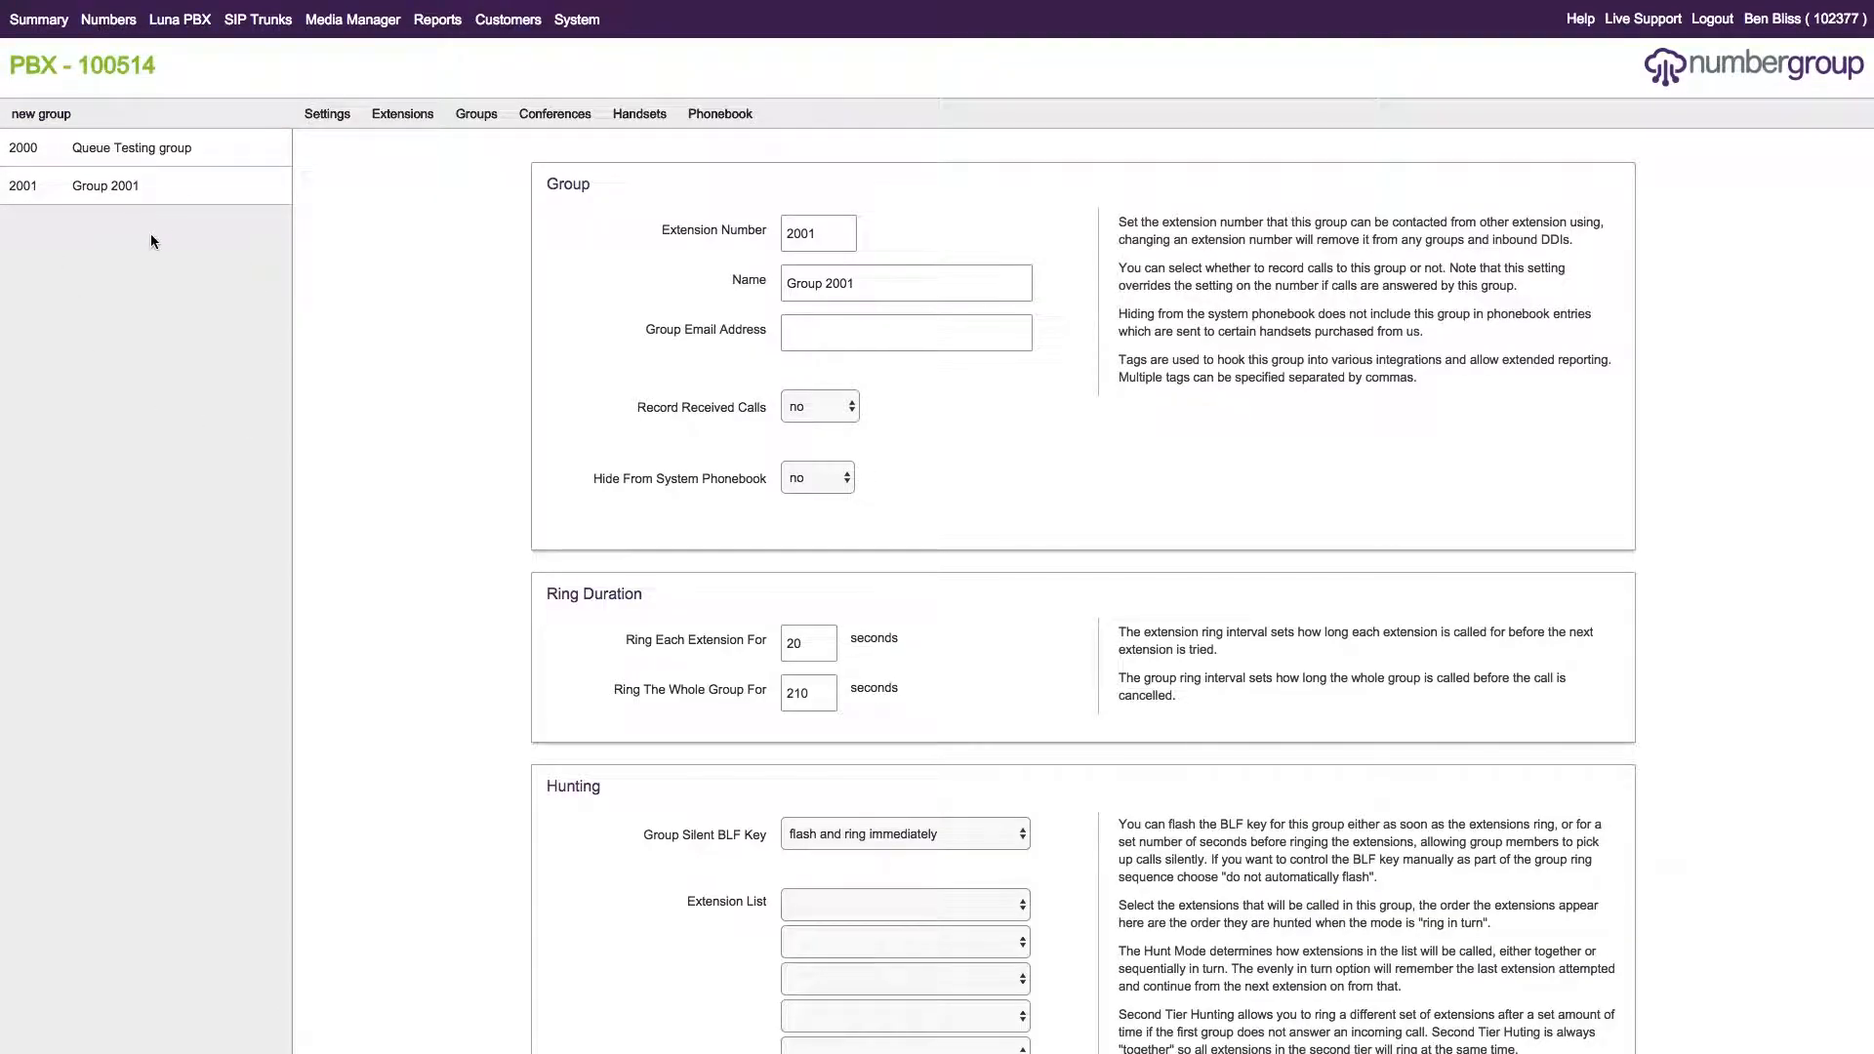
triple_click(925, 273)
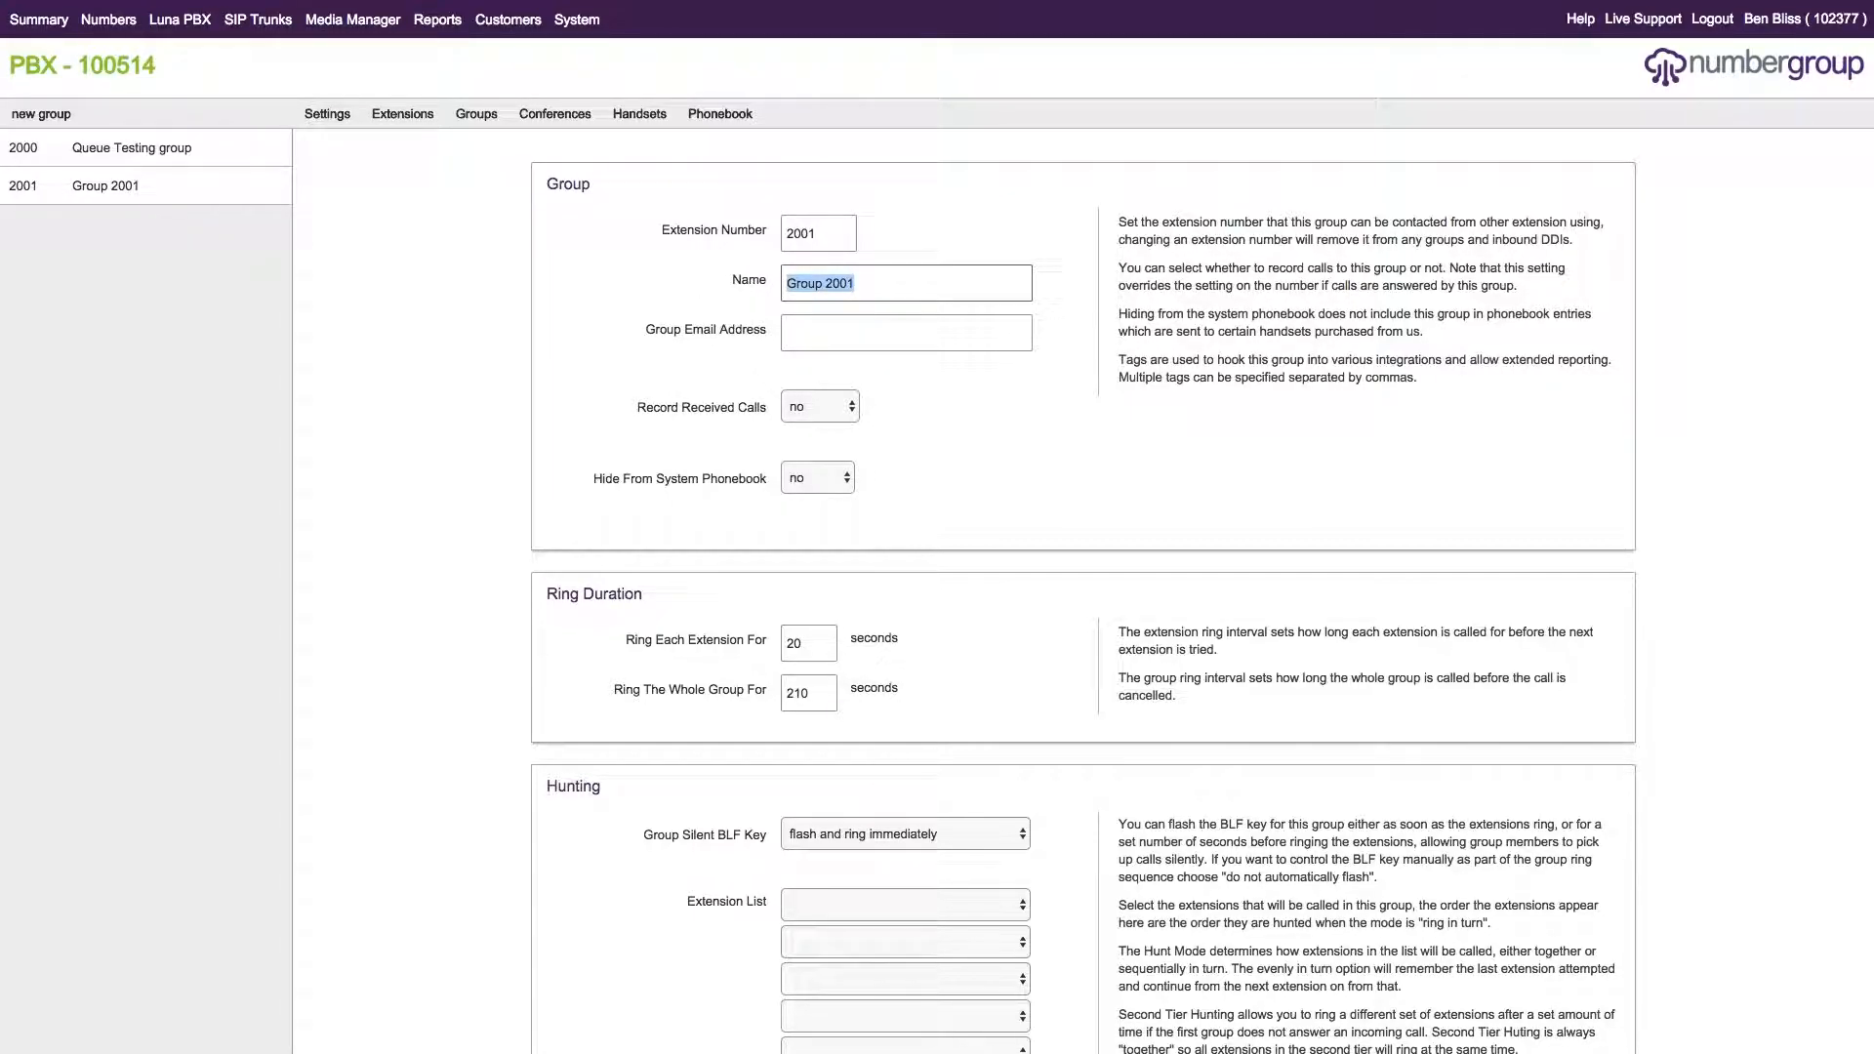
text(Office Queue)
scroll(1083, 585, down, 3)
scroll(1083, 586, up, 3)
scroll(1083, 585, down, 2)
scroll(1083, 586, up, 2)
scroll(1083, 585, down, 2)
scroll(1083, 586, up, 2)
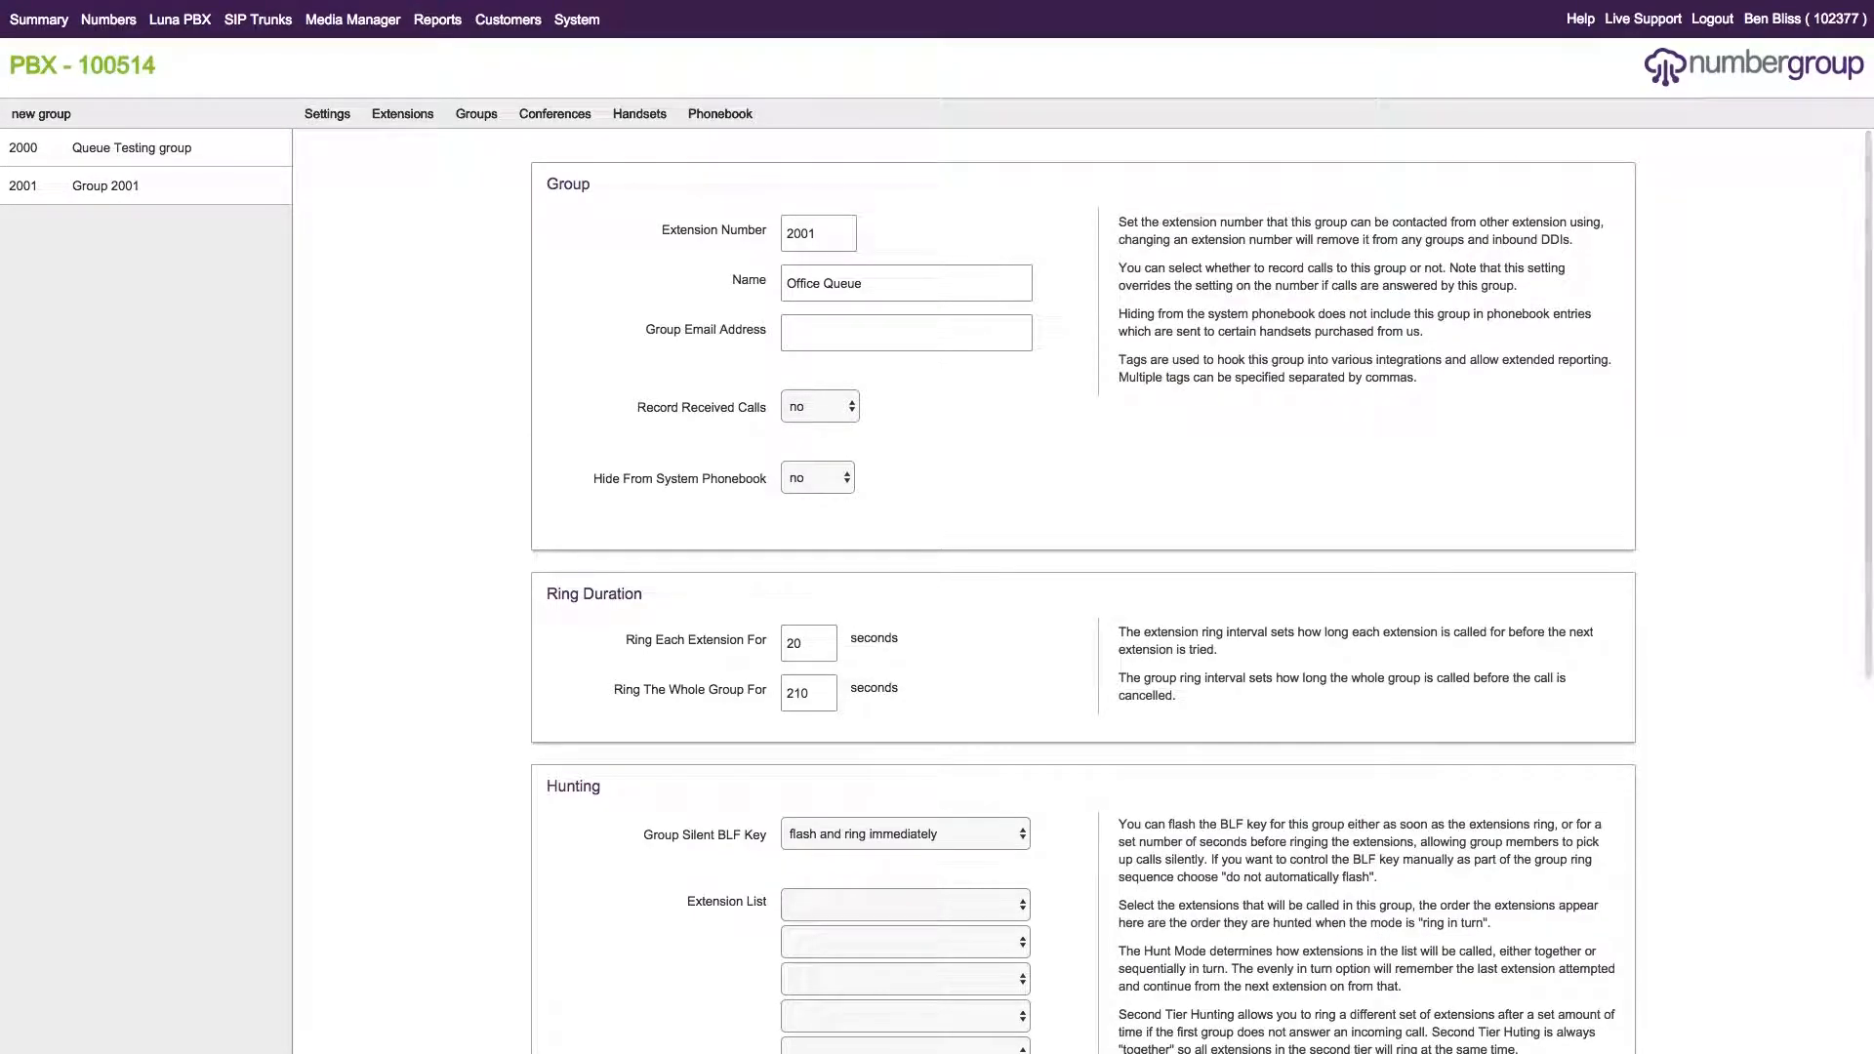
scroll(1084, 585, down, 5)
scroll(1083, 585, down, 2)
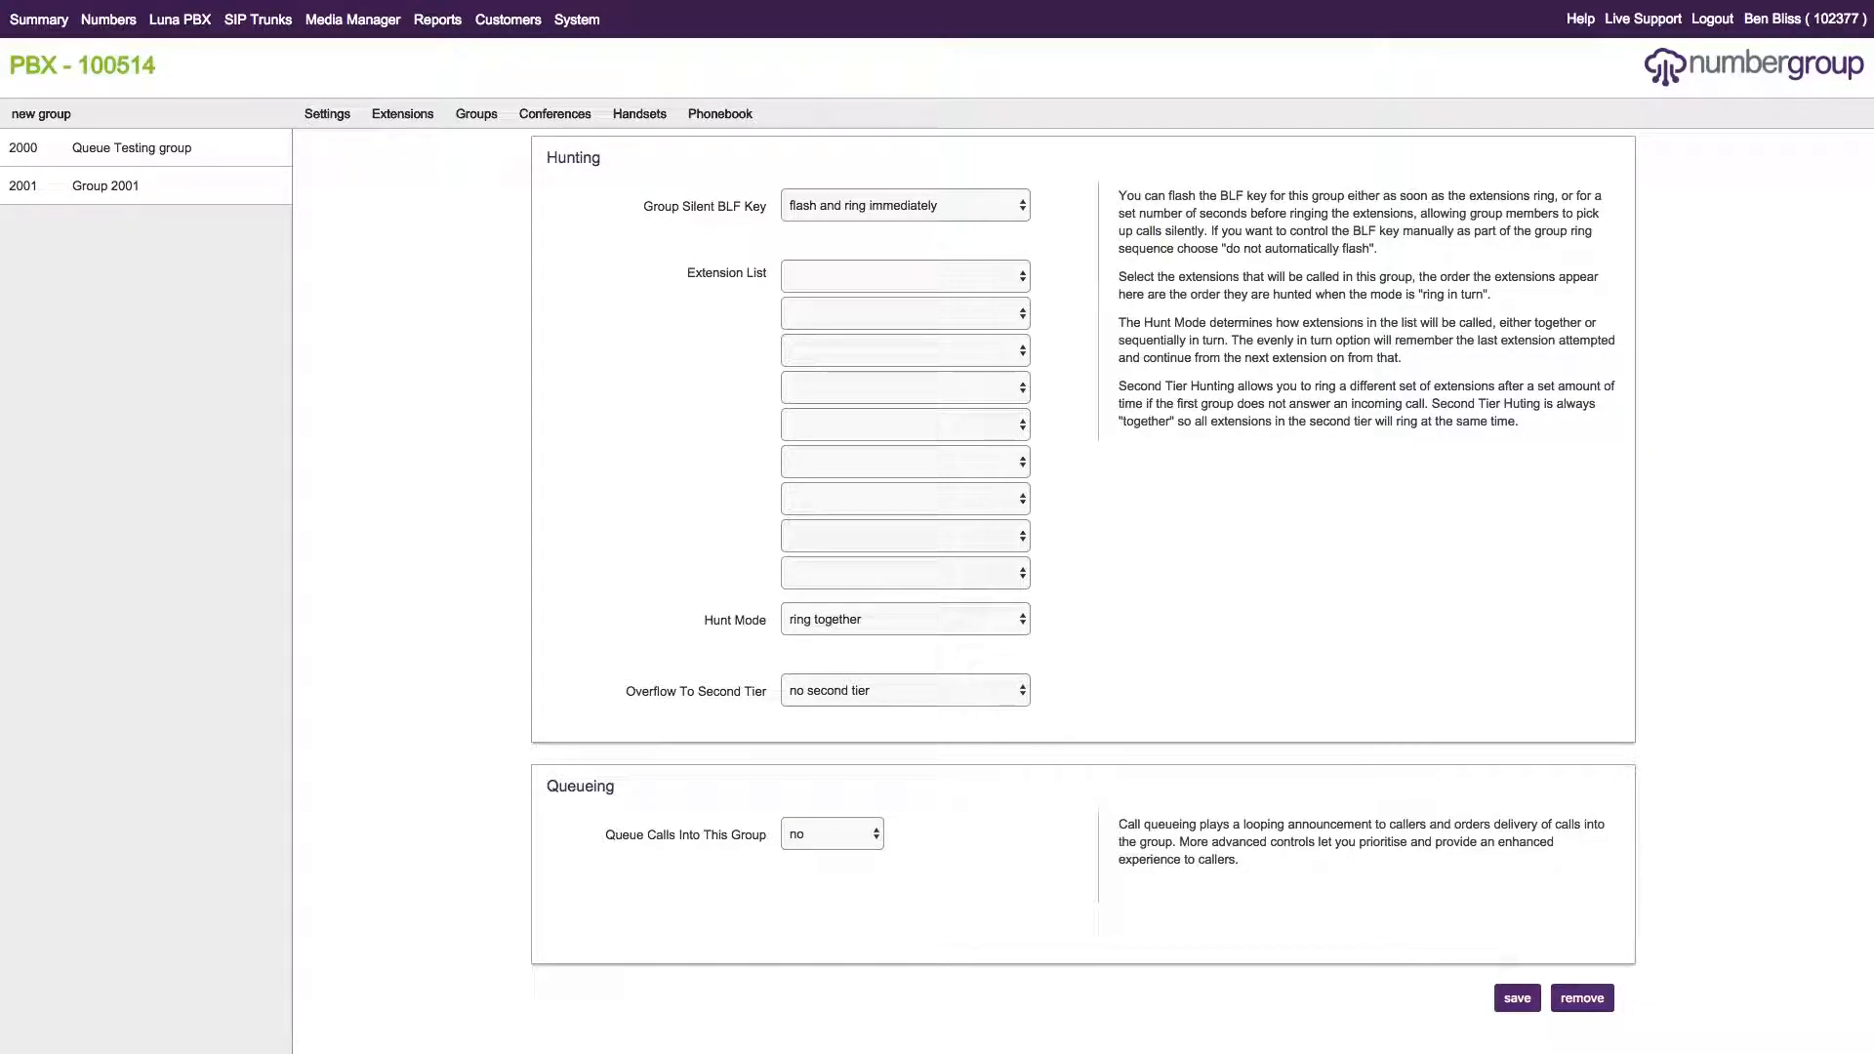
Save the group, then set Group Silent BLF Key to 'do not automatically flash' and save.
click(1517, 998)
click(951, 204)
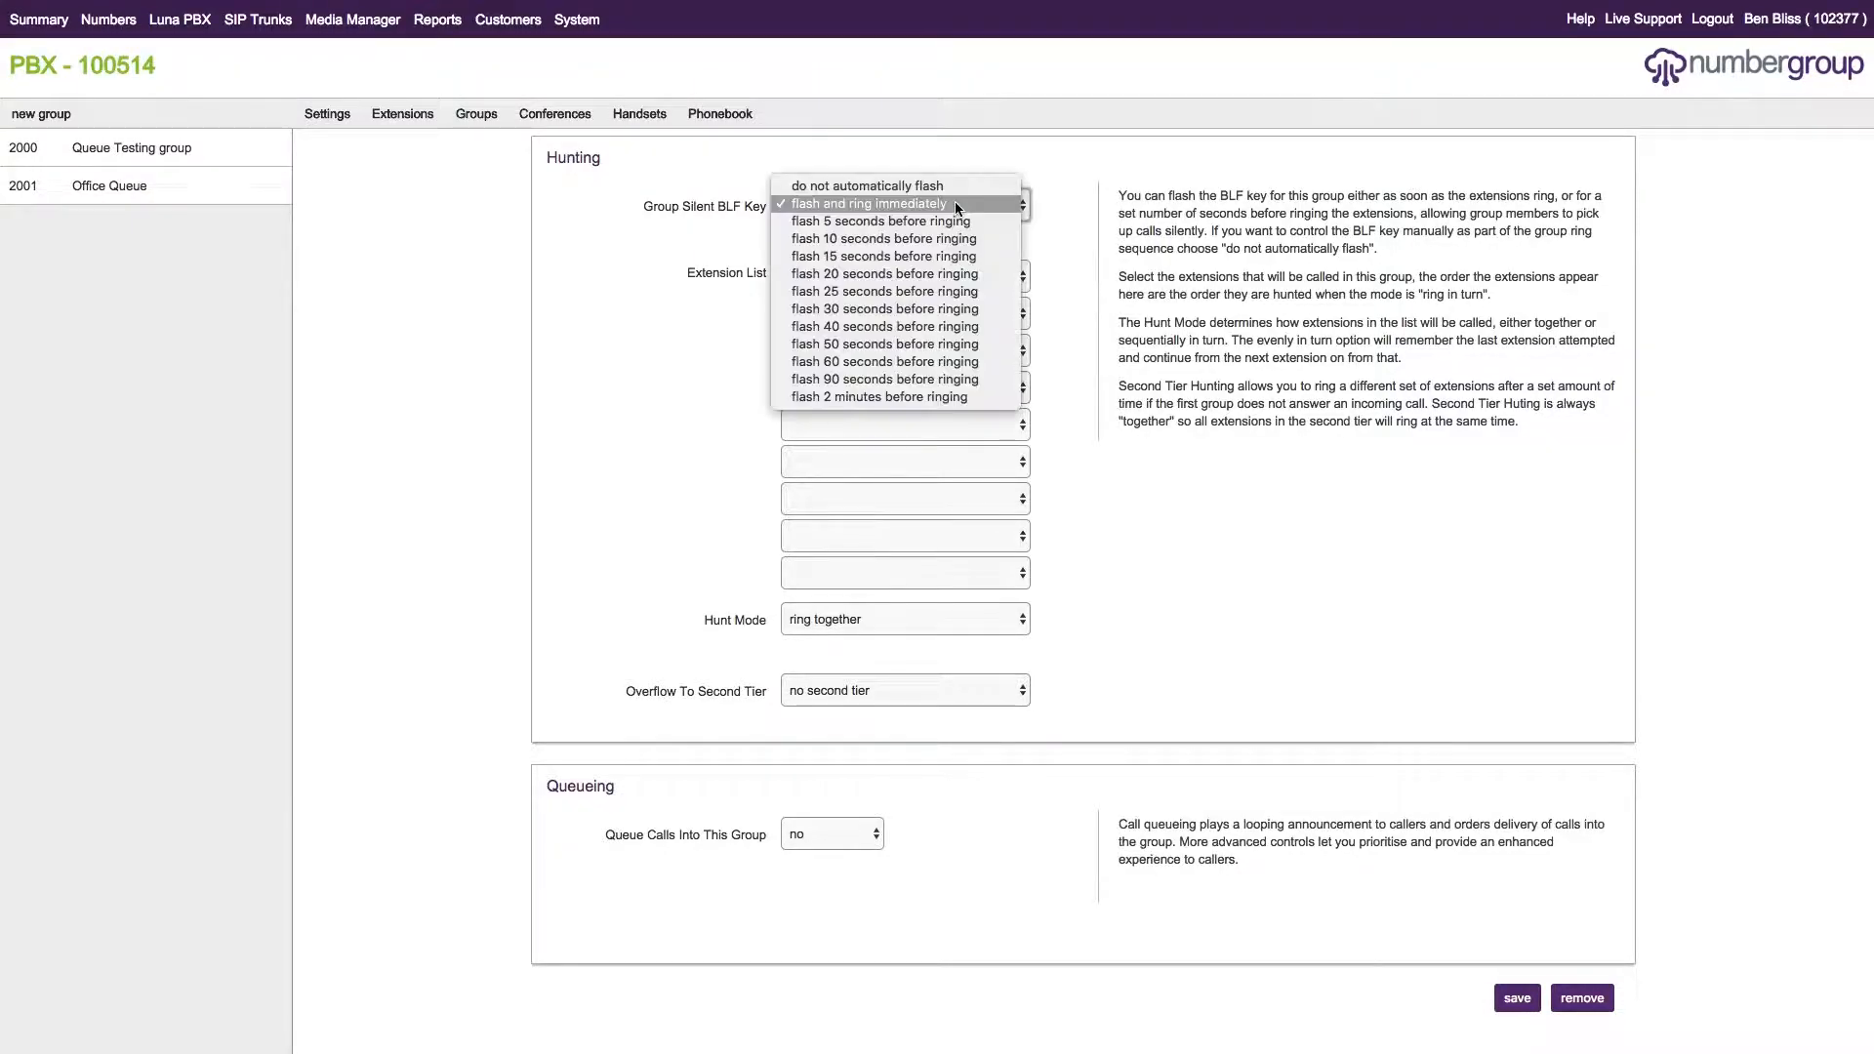
click(872, 186)
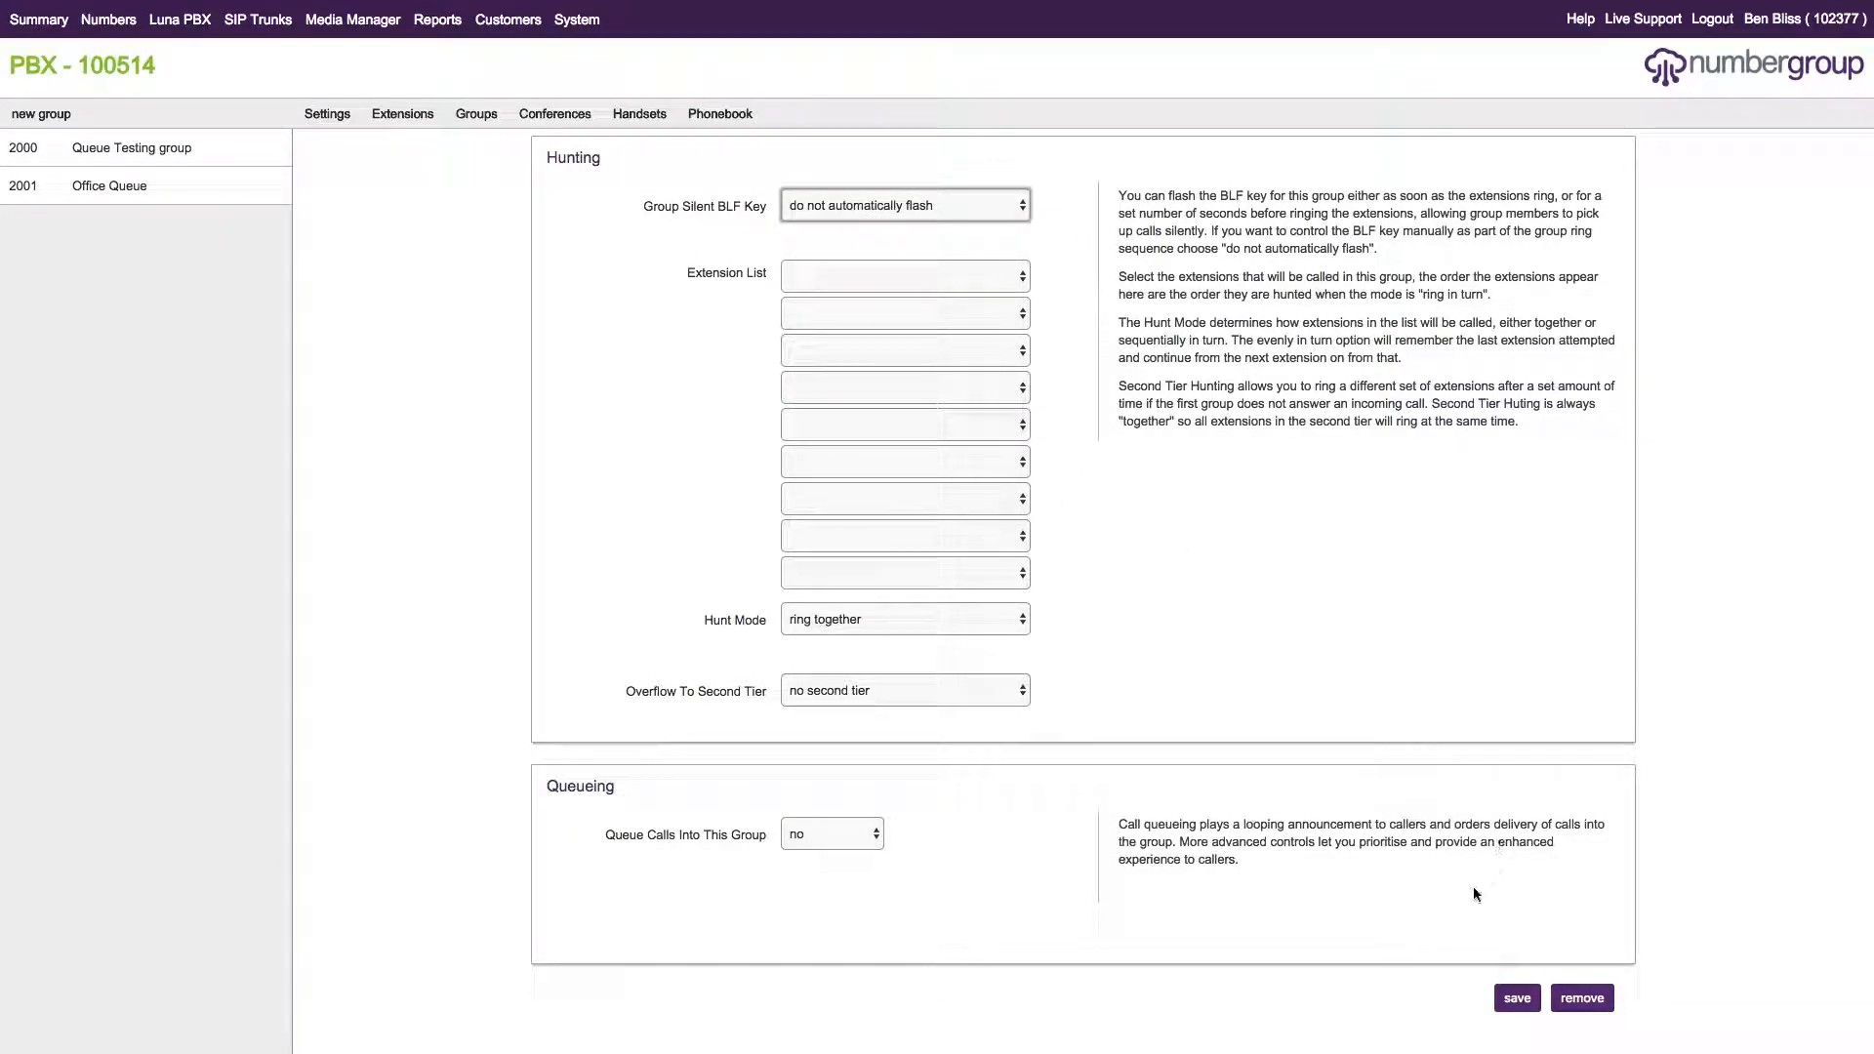
click(1517, 997)
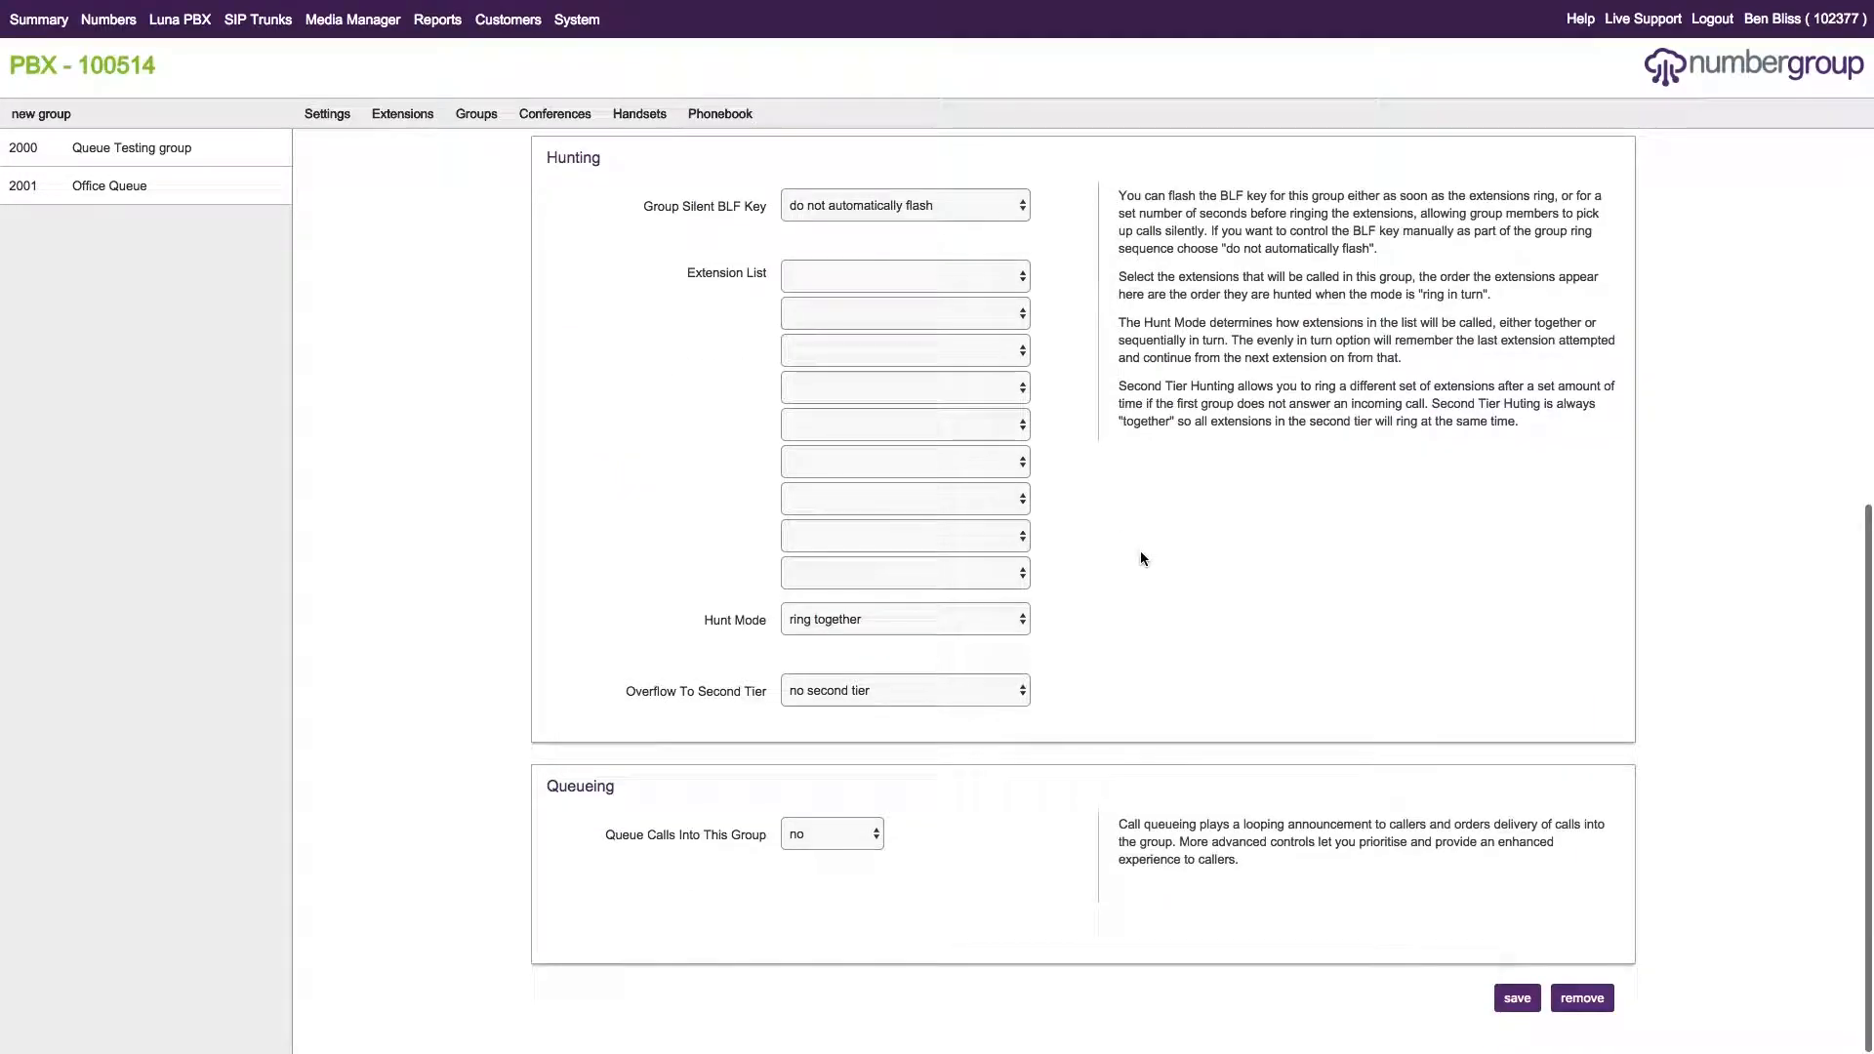
Add extensions 1000, 1001 and 1002 App Test to the Extension List and save.
scroll(1142, 552, up, 6)
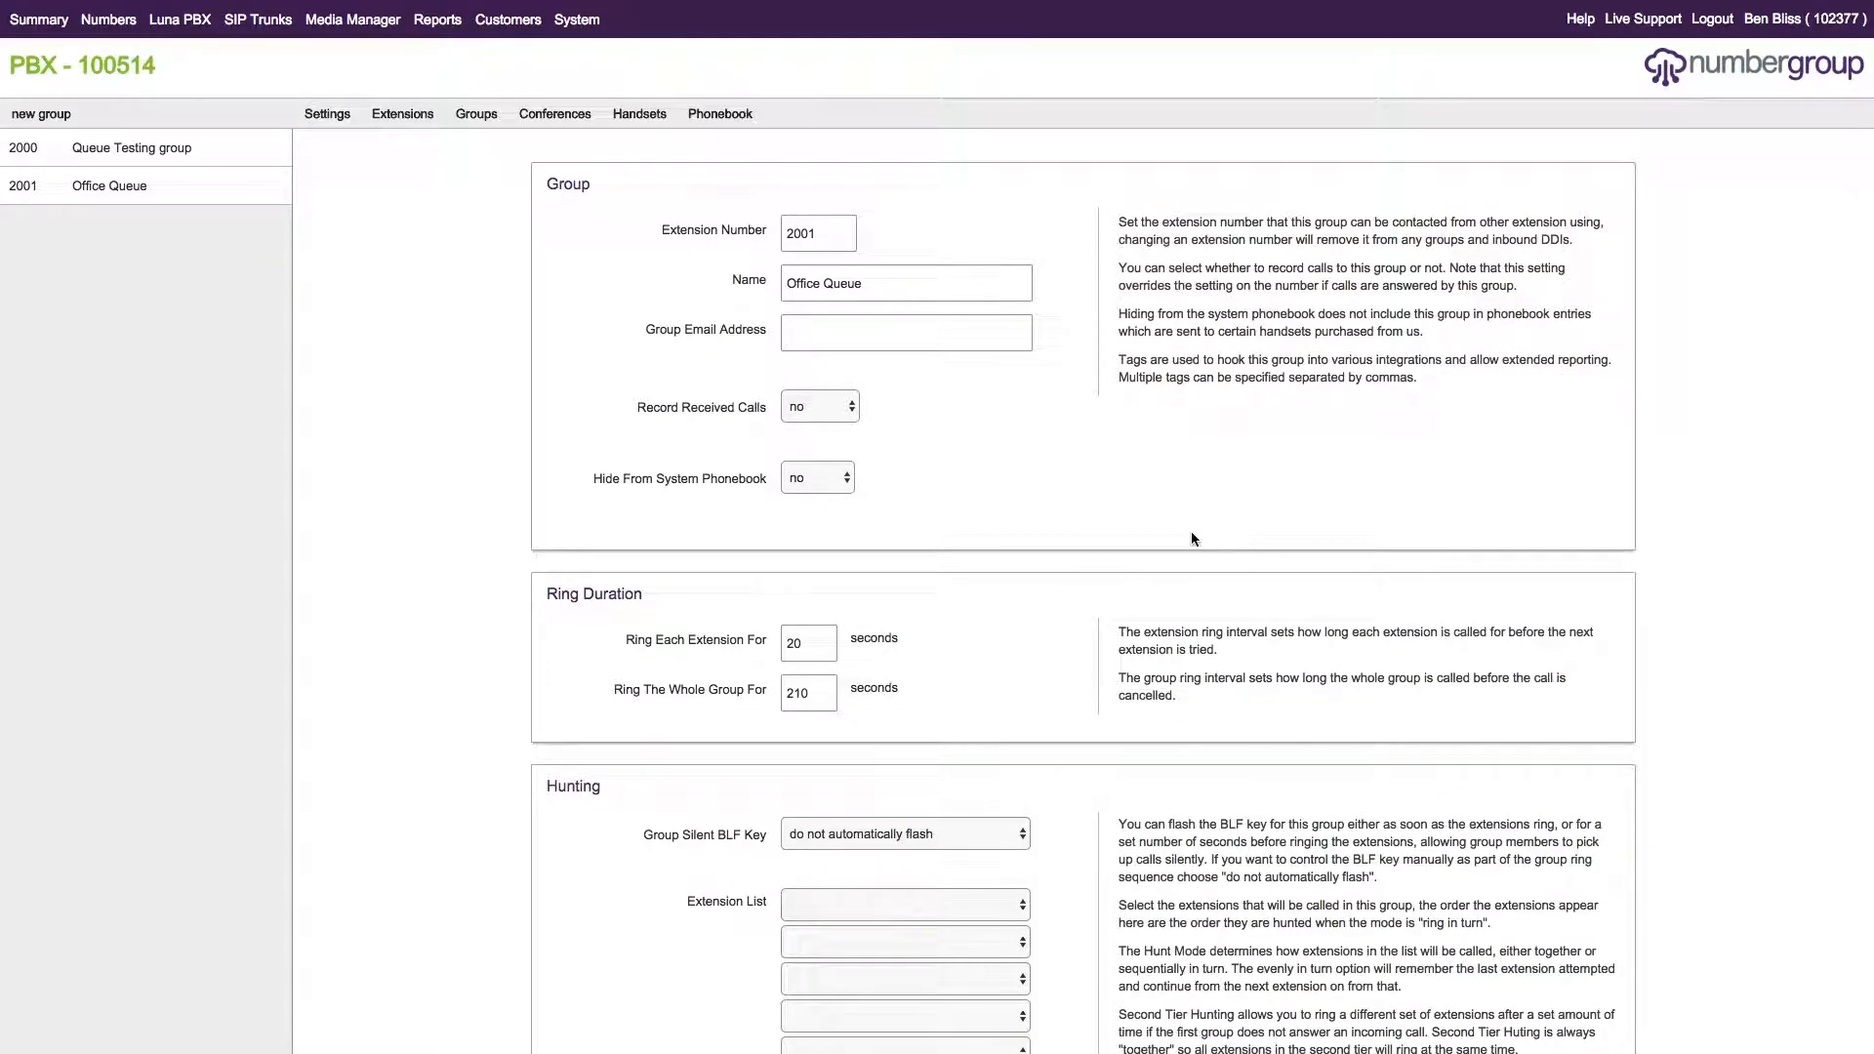
scroll(1186, 532, down, 1)
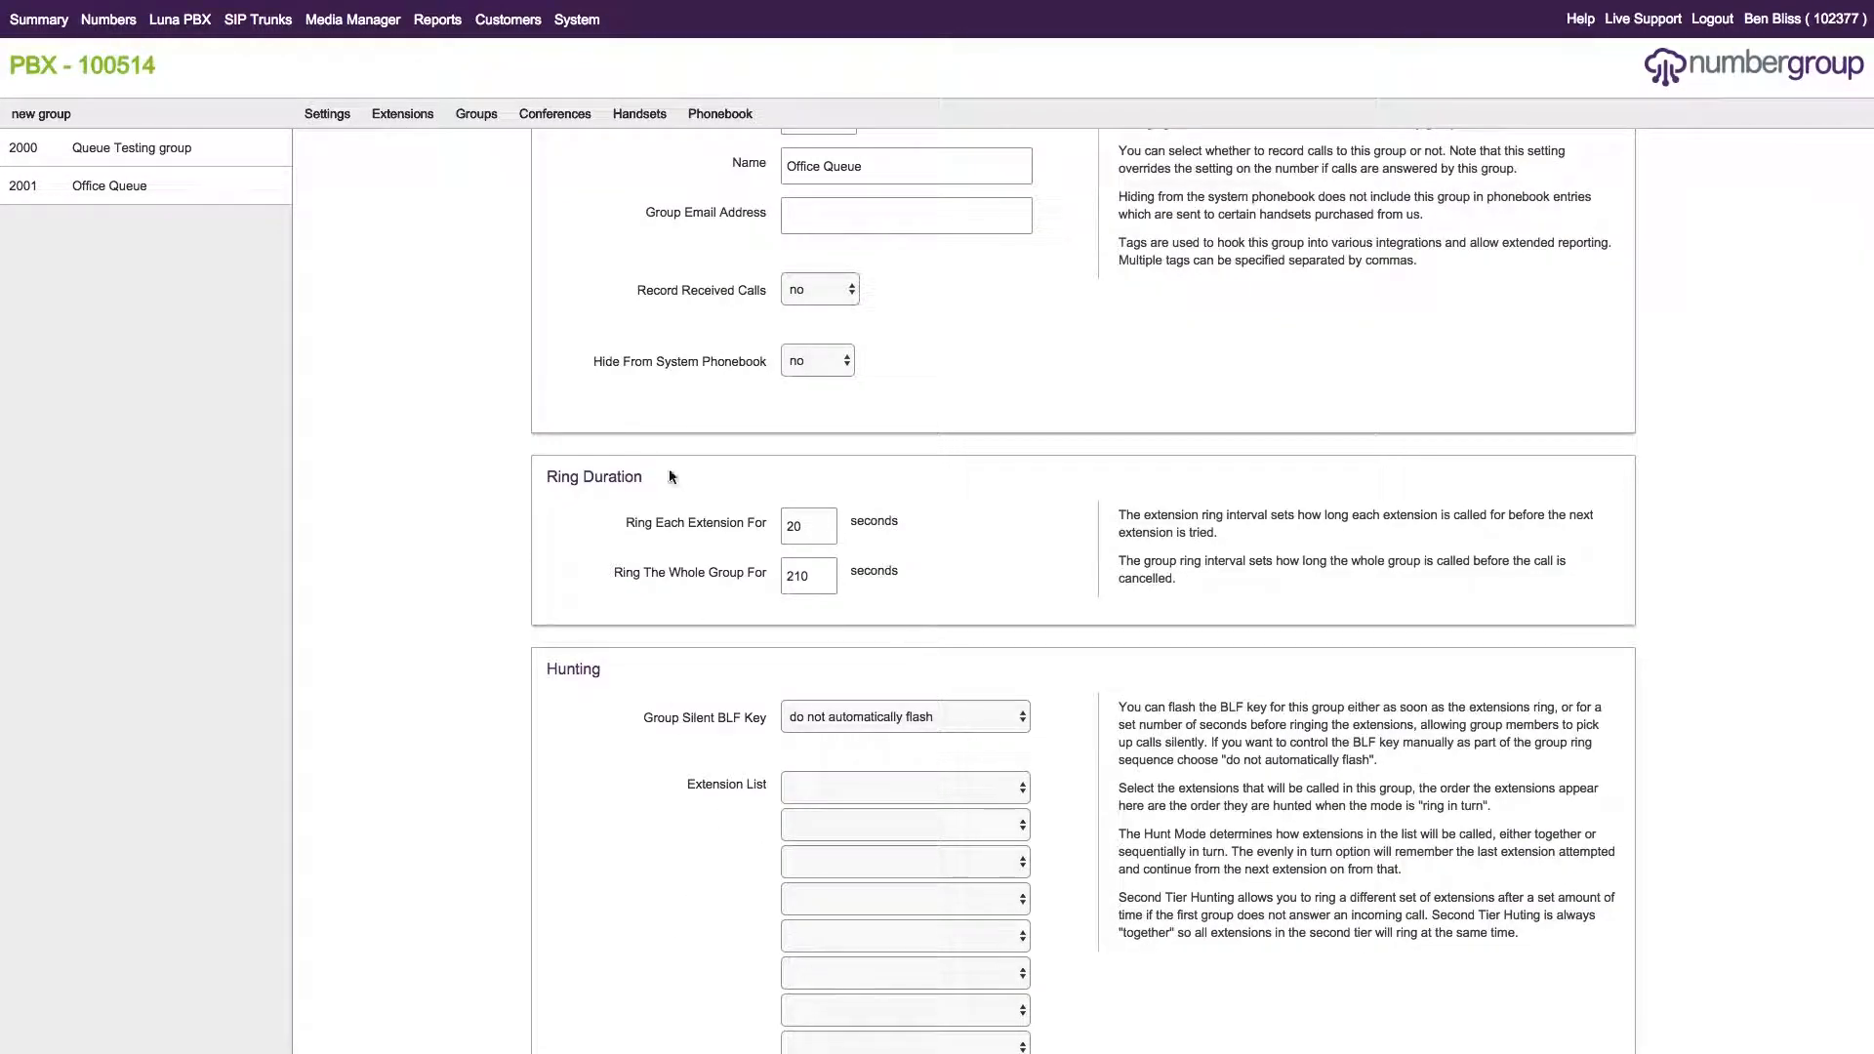
scroll(892, 511, down, 1)
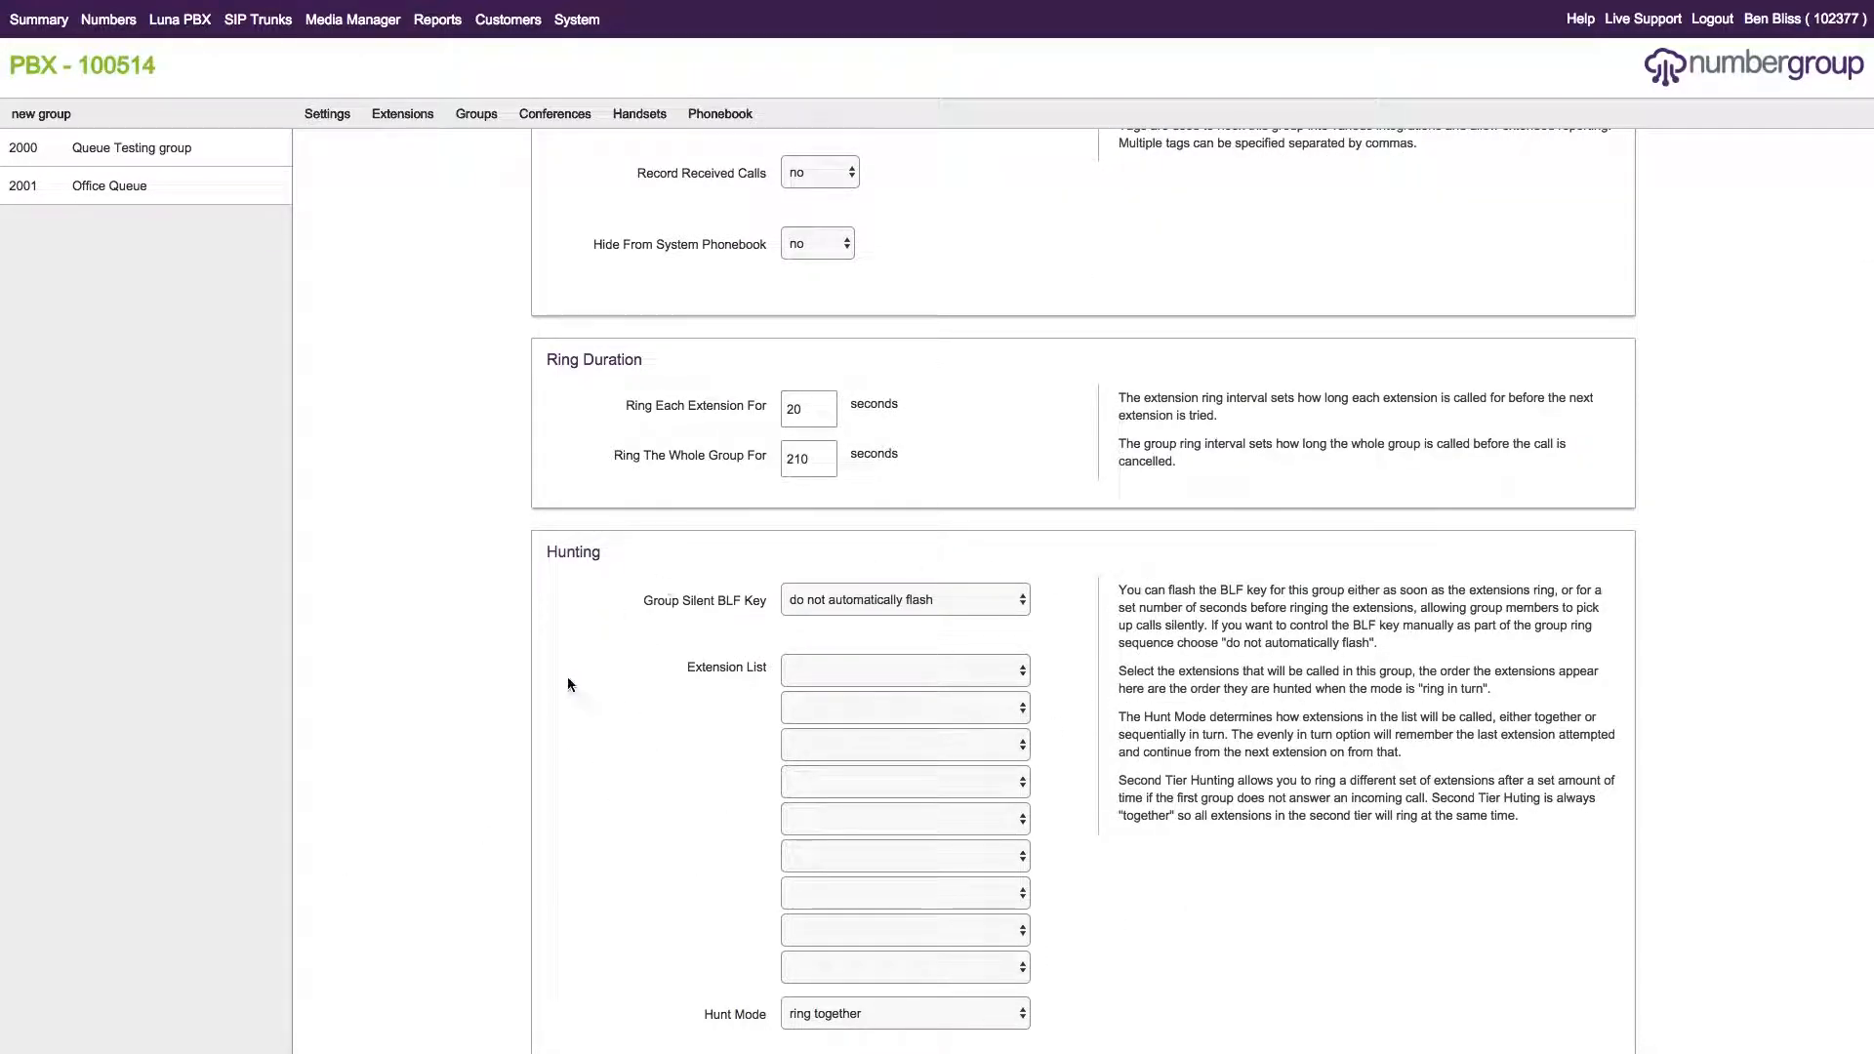
click(993, 670)
click(910, 689)
click(927, 707)
click(916, 741)
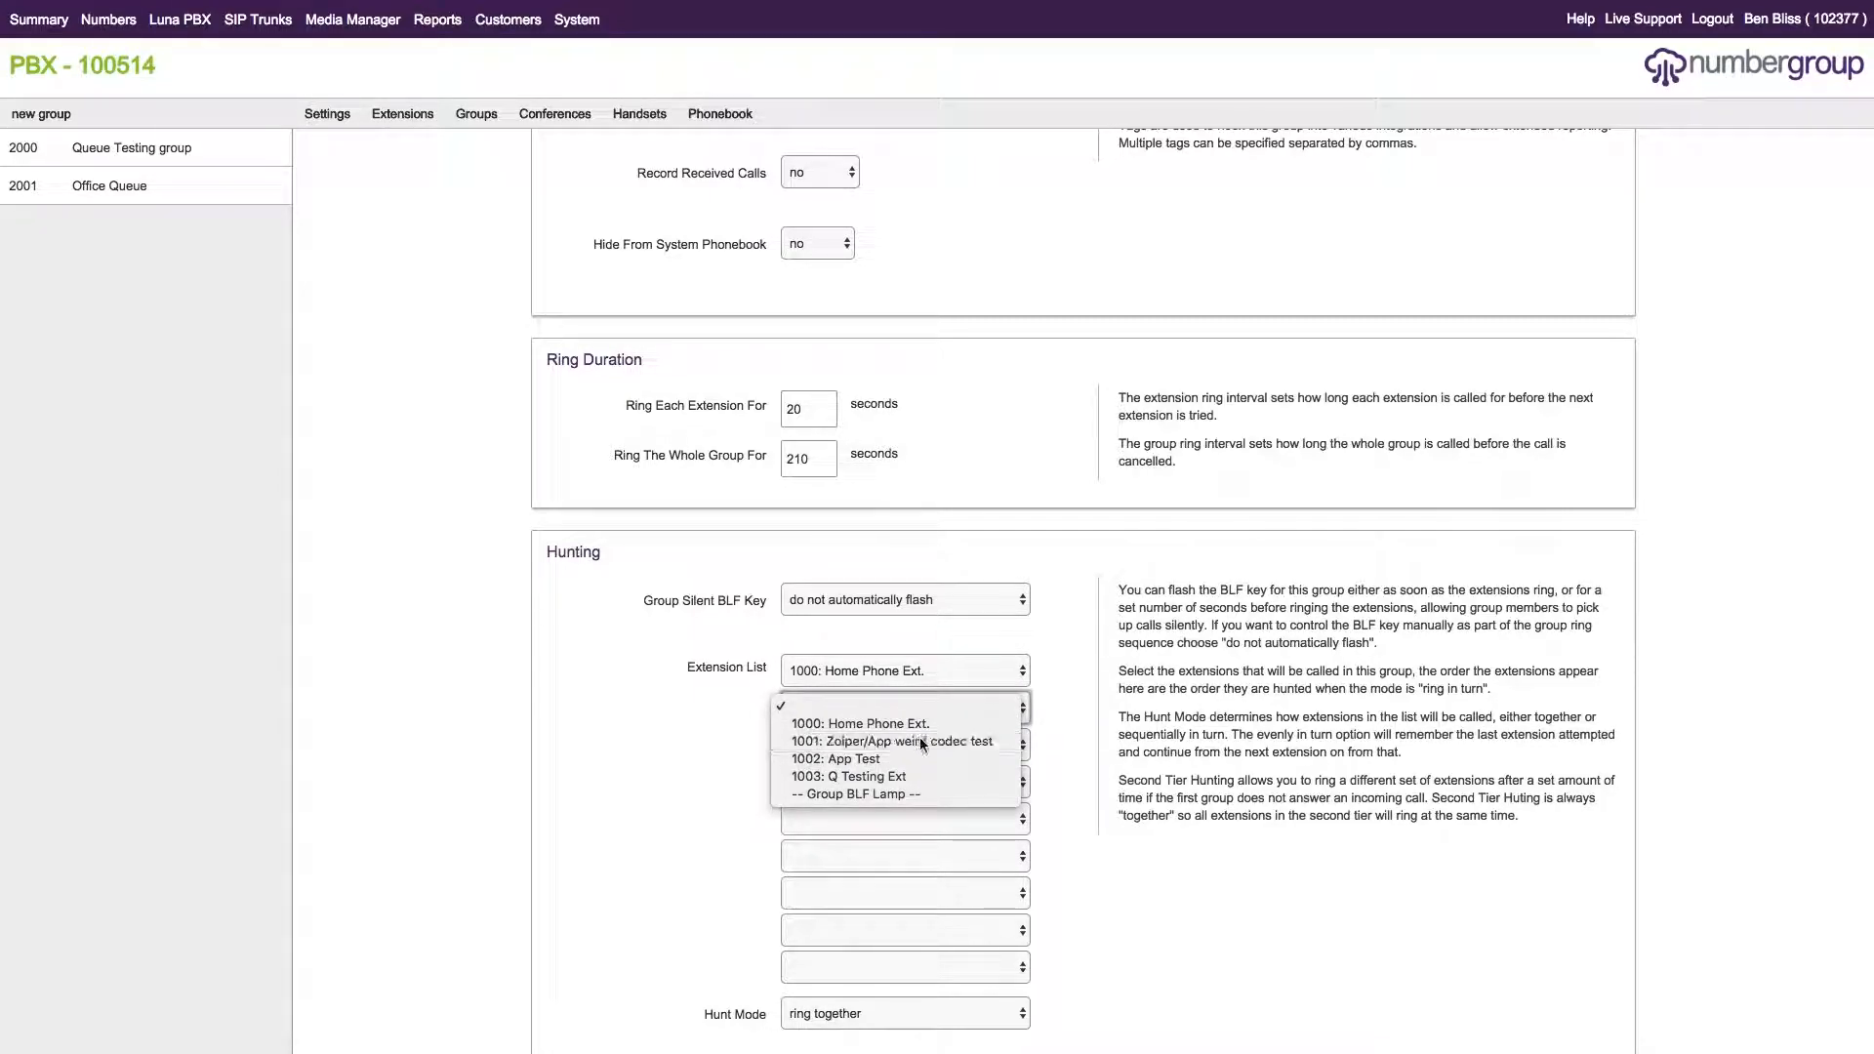
click(883, 744)
click(874, 799)
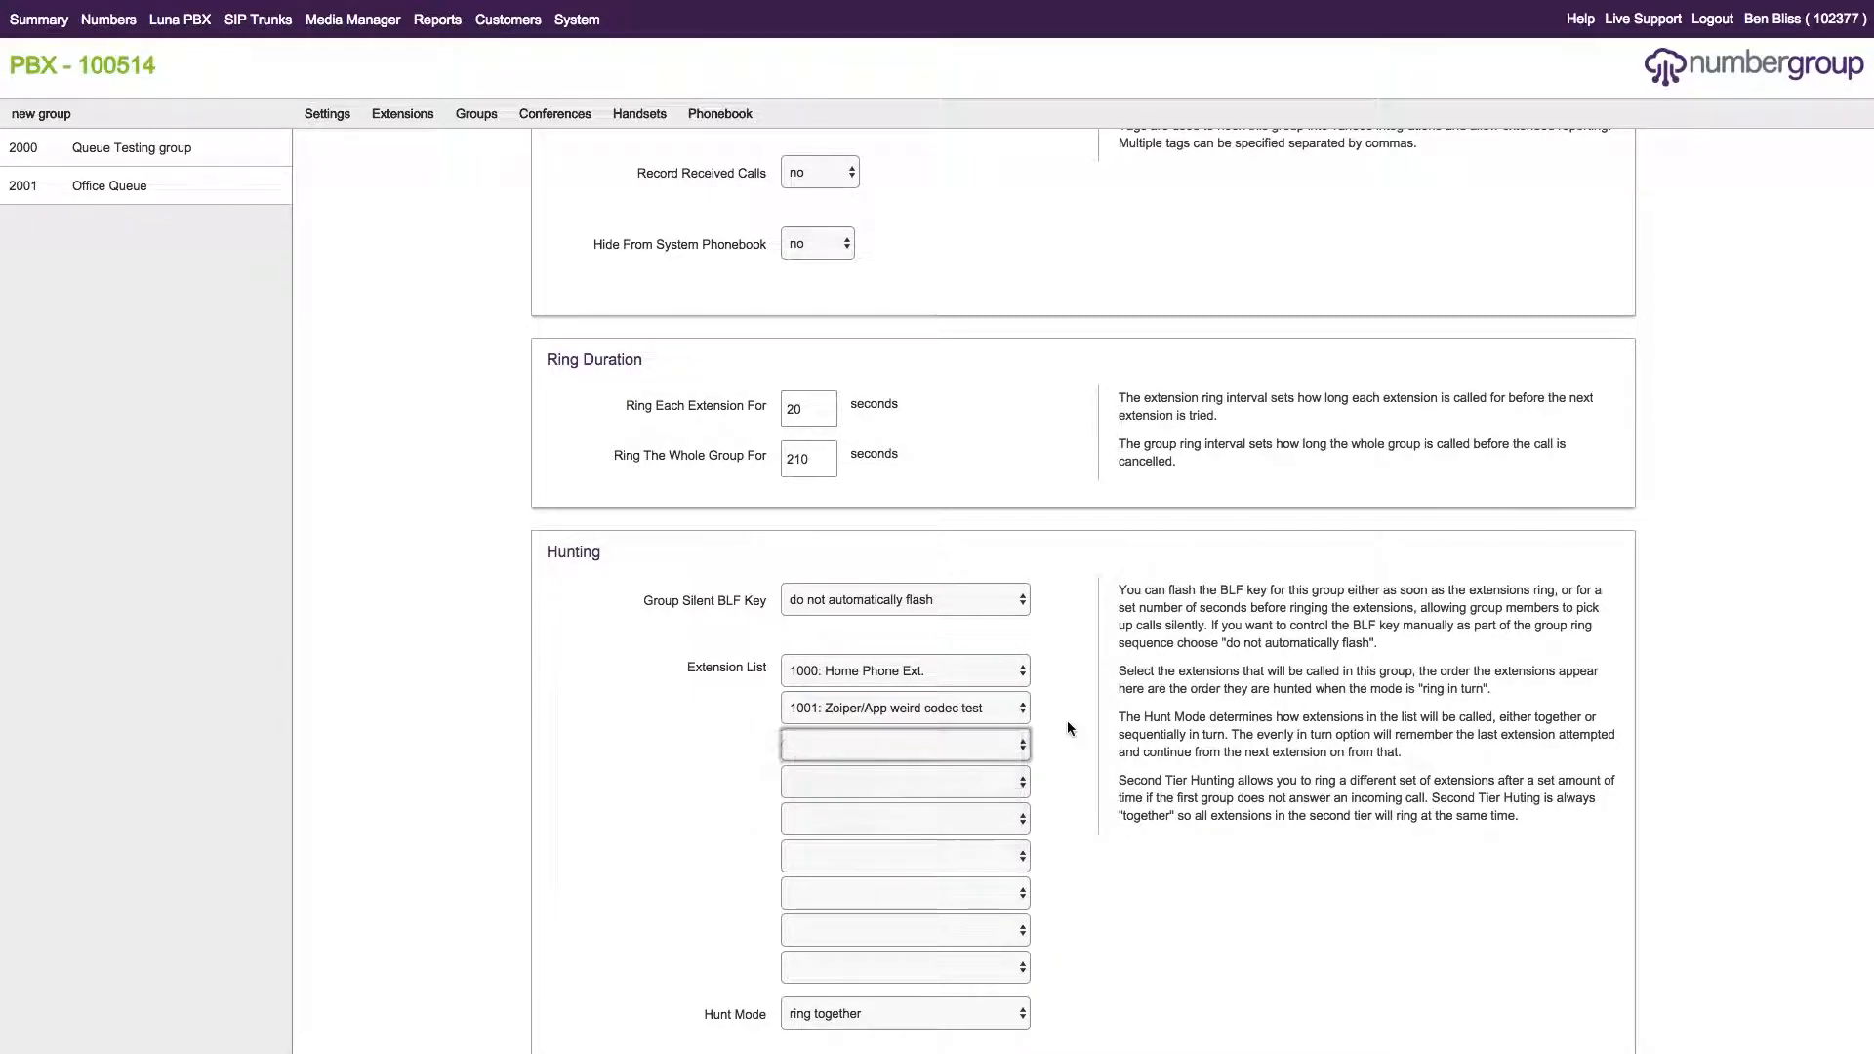
scroll(1217, 668, down, 4)
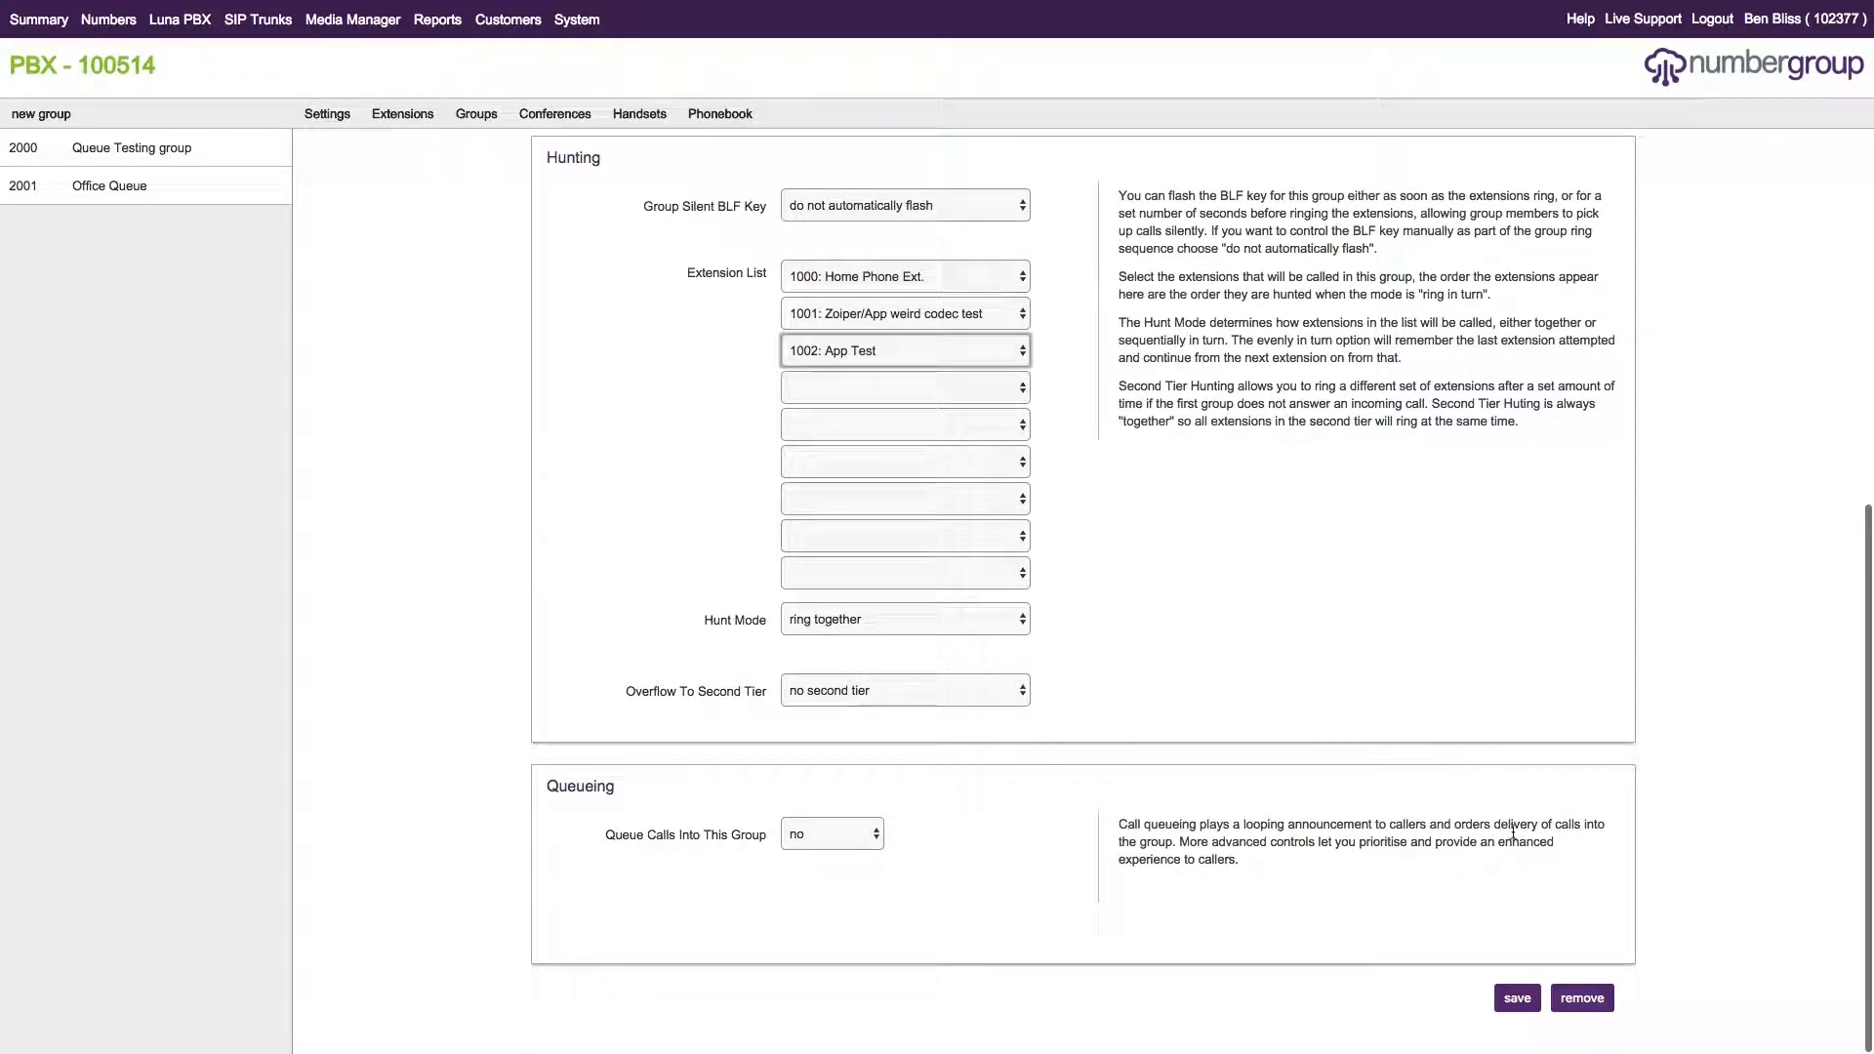
click(1511, 1005)
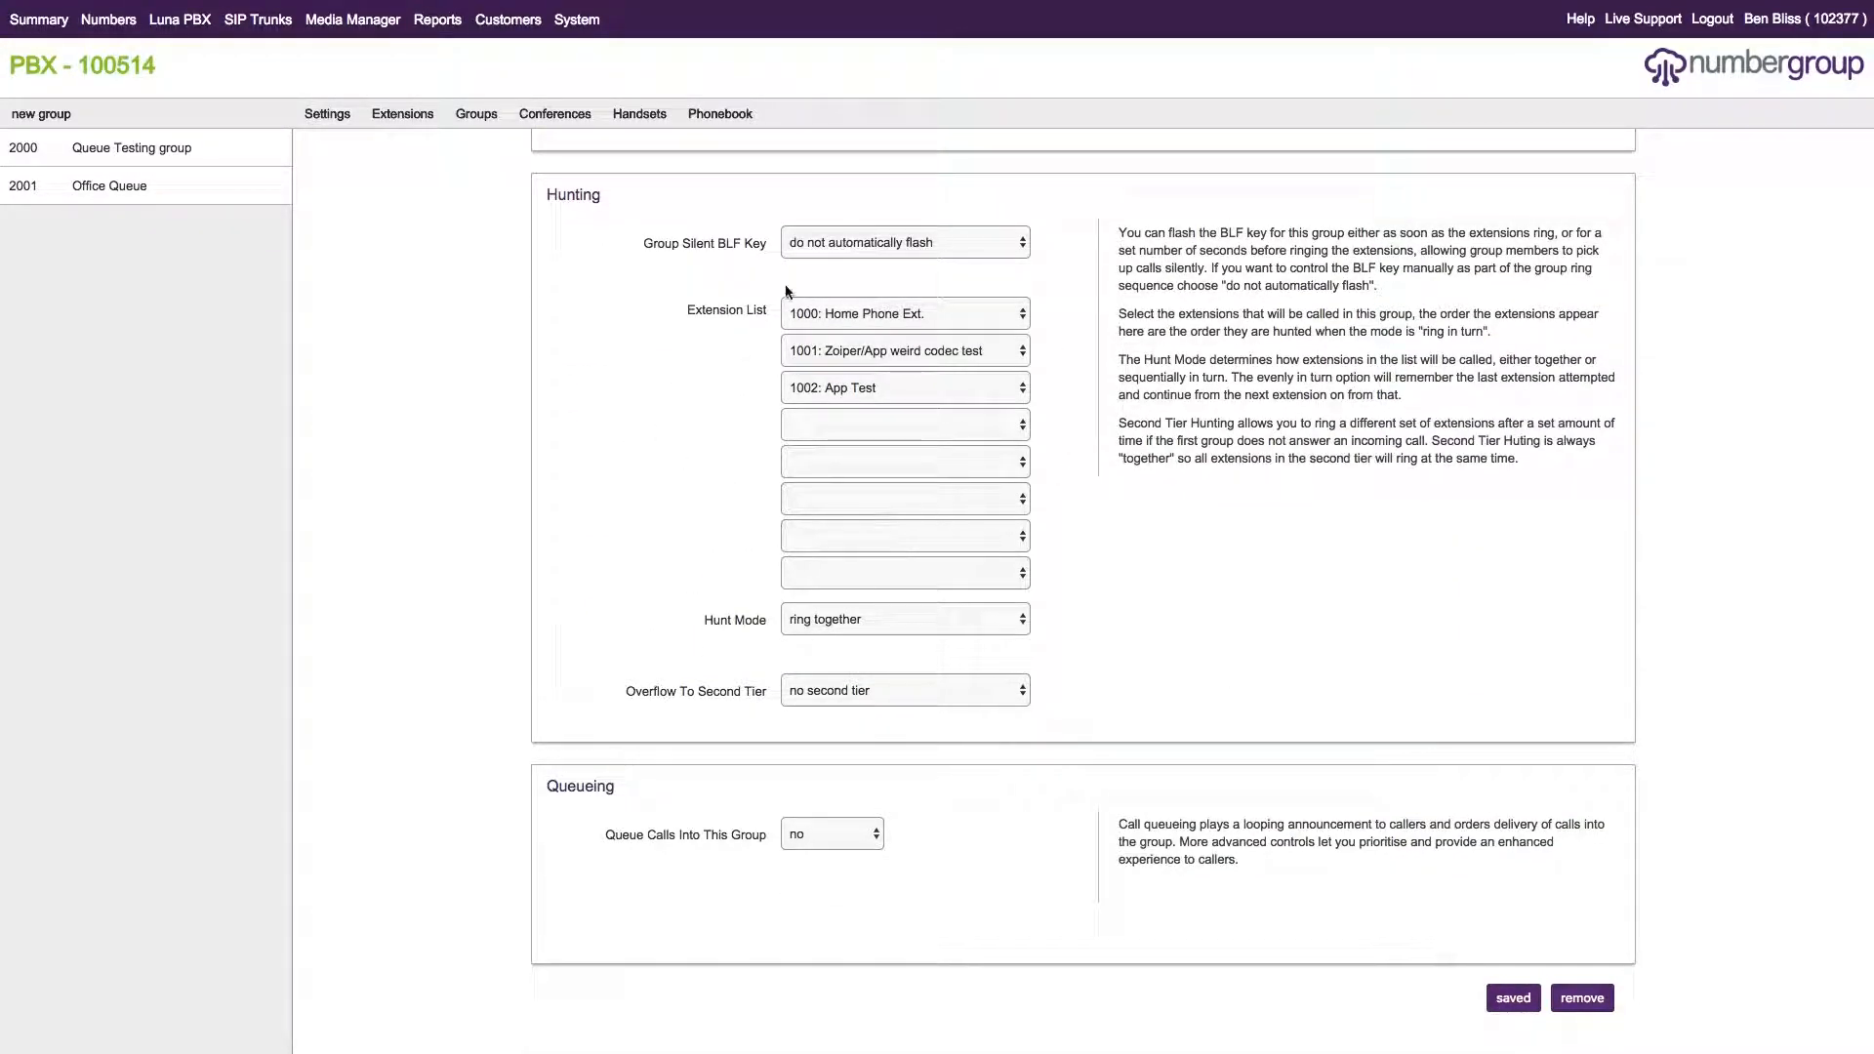
Set 'Queue Calls Into This Group' to yes, revealing the 3-caller and 10-minute queue options.
scroll(991, 439, up, 6)
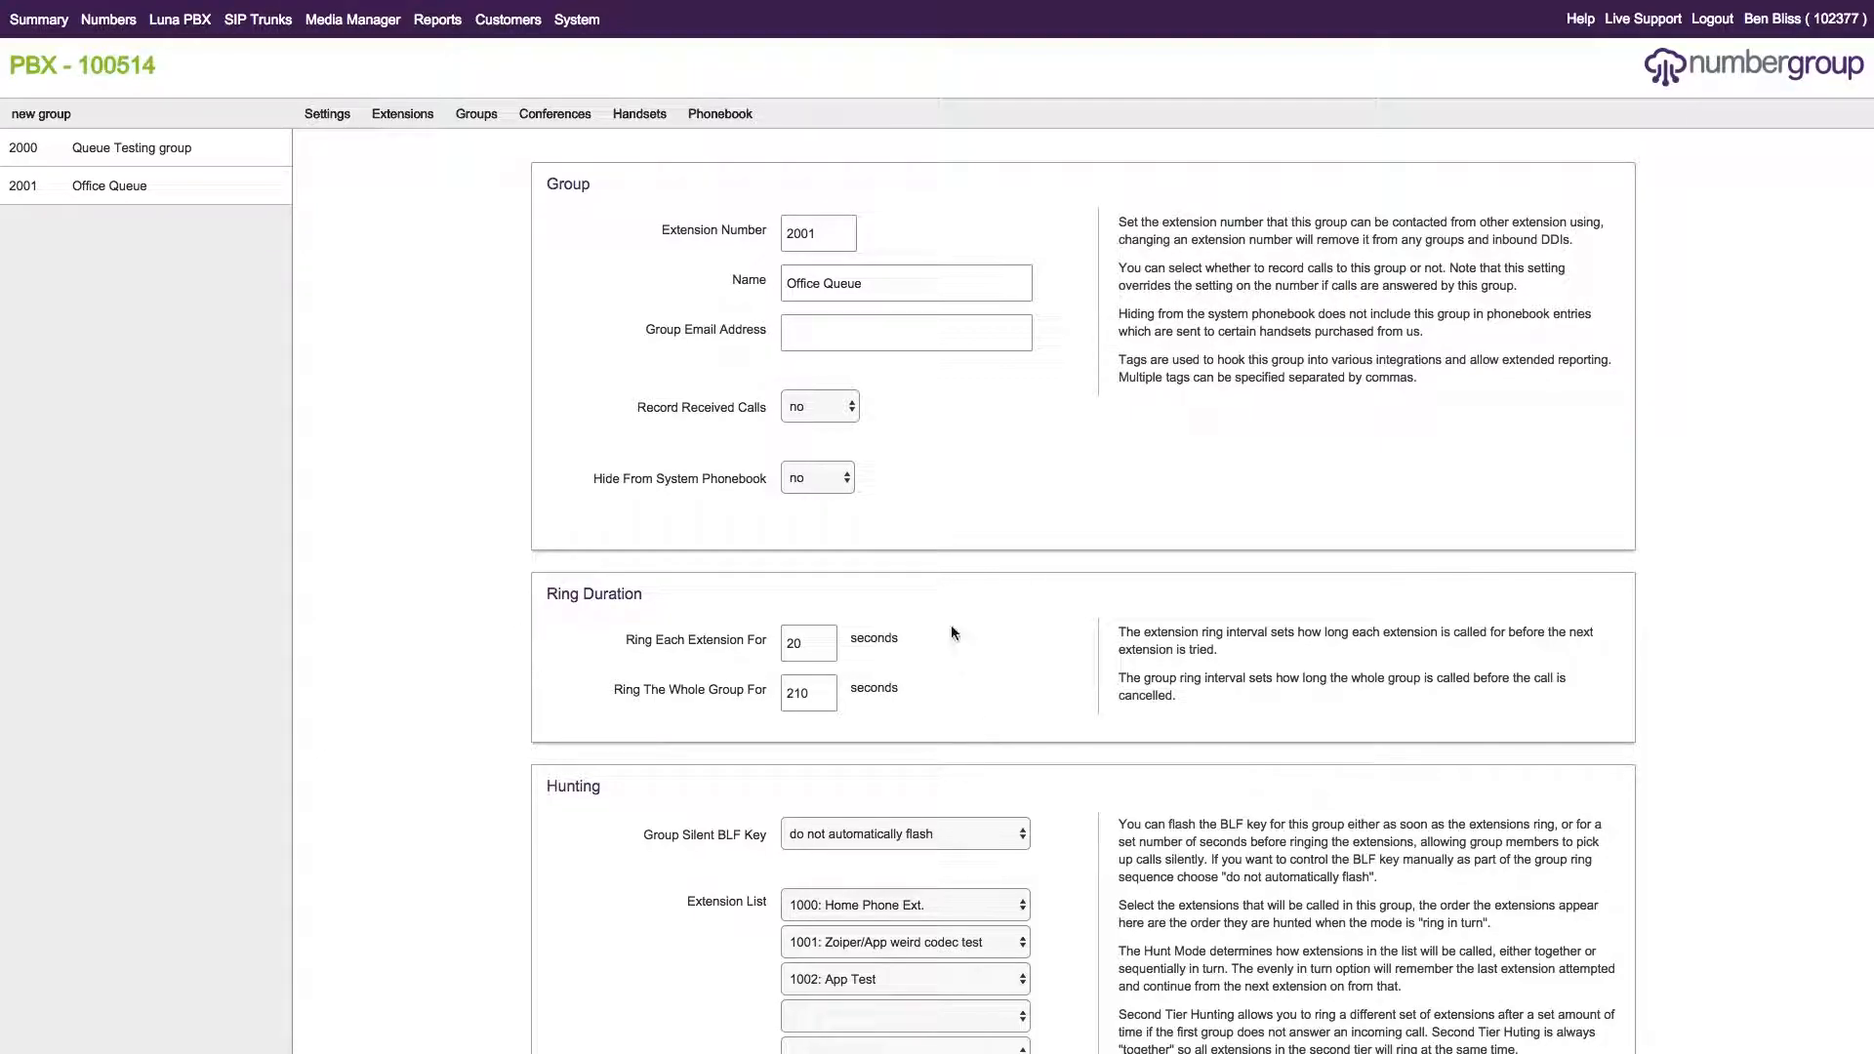
scroll(826, 754, down, 6)
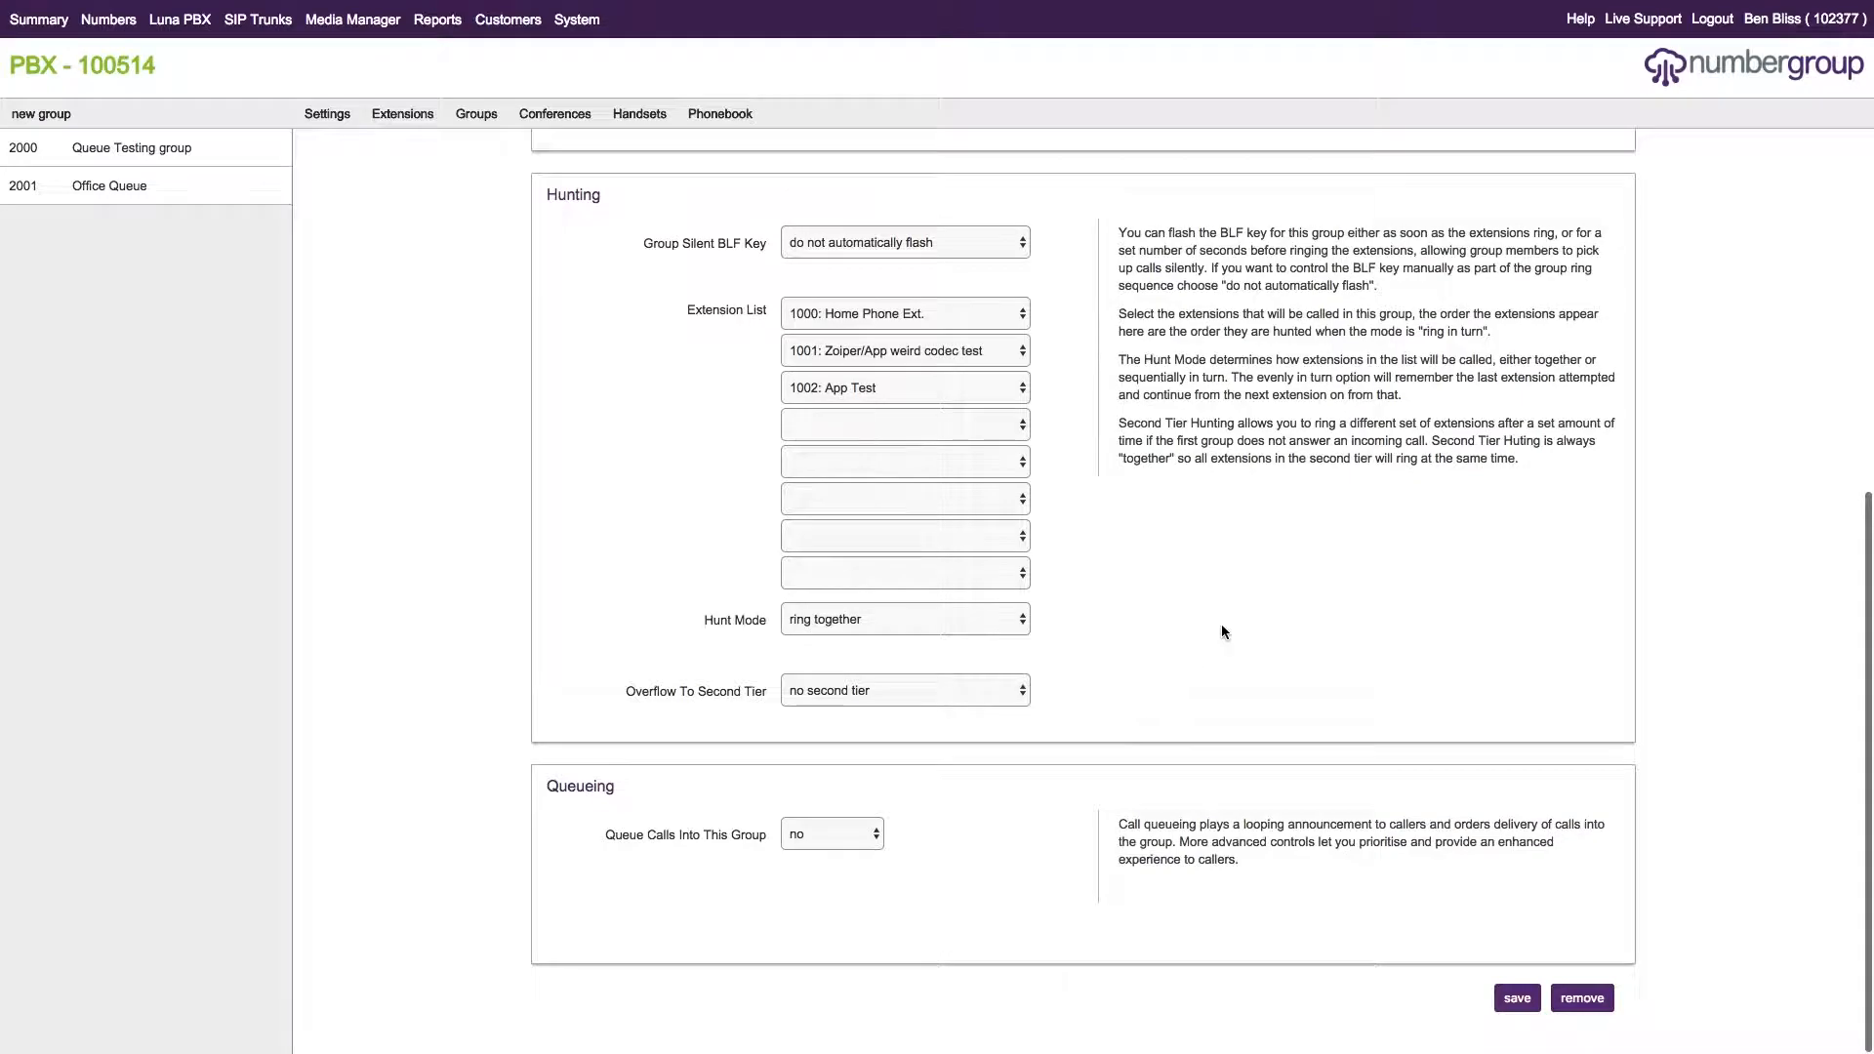
click(860, 842)
click(812, 851)
scroll(1116, 736, down, 5)
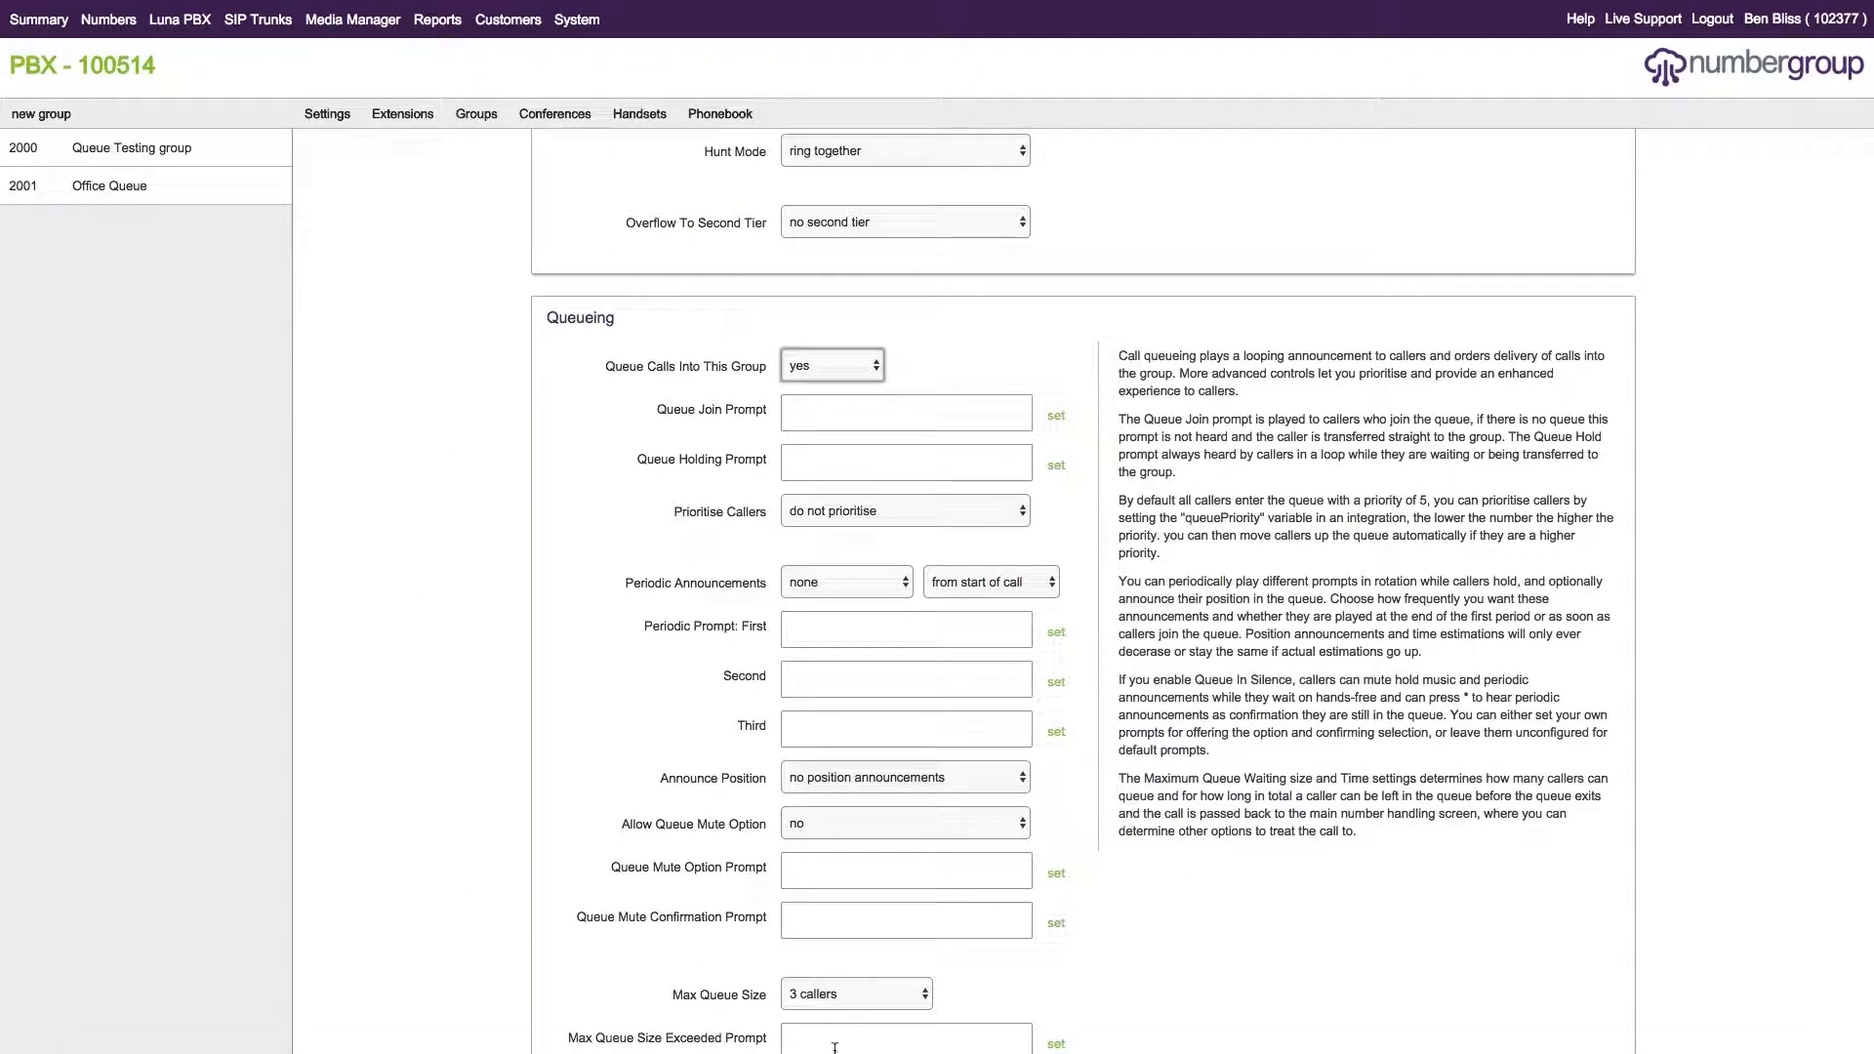
scroll(1045, 787, down, 1)
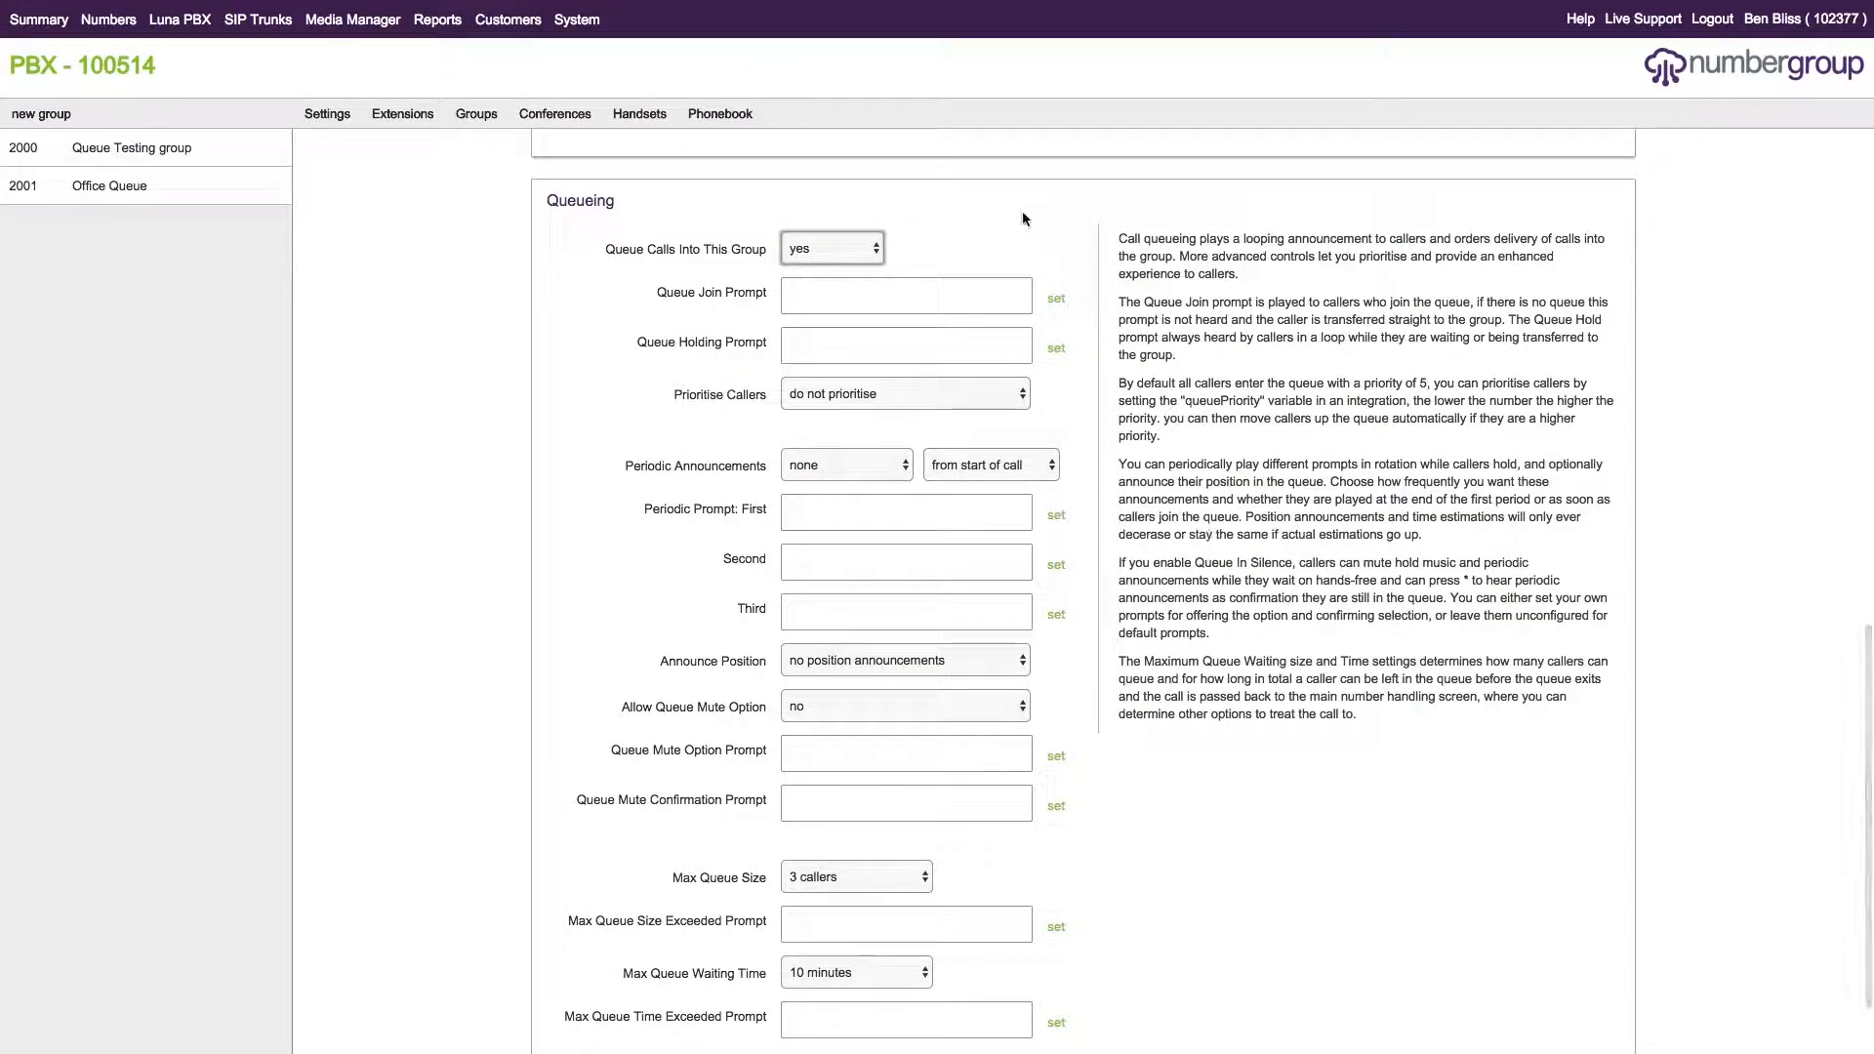
mouse_move(845, 1050)
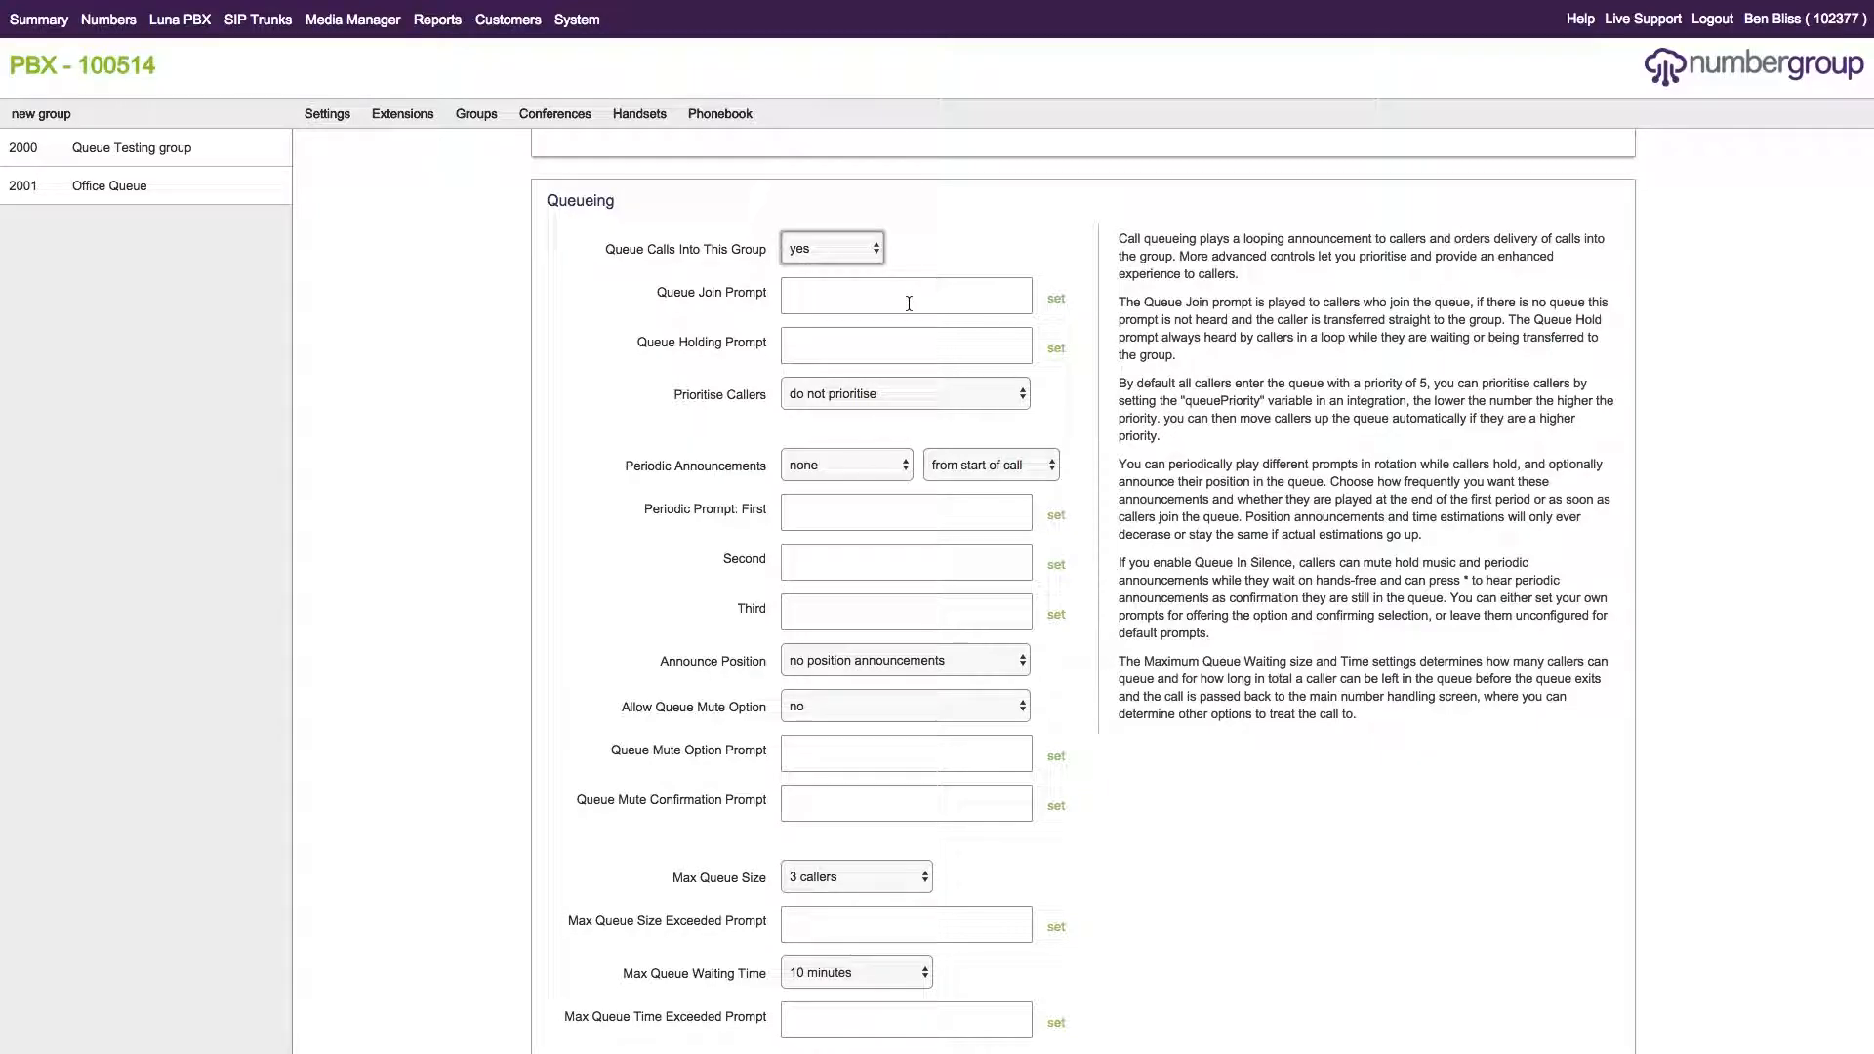
Set the Queue Join Prompt to 'Thank you for holding' from Customer Specific prompts.
click(1070, 304)
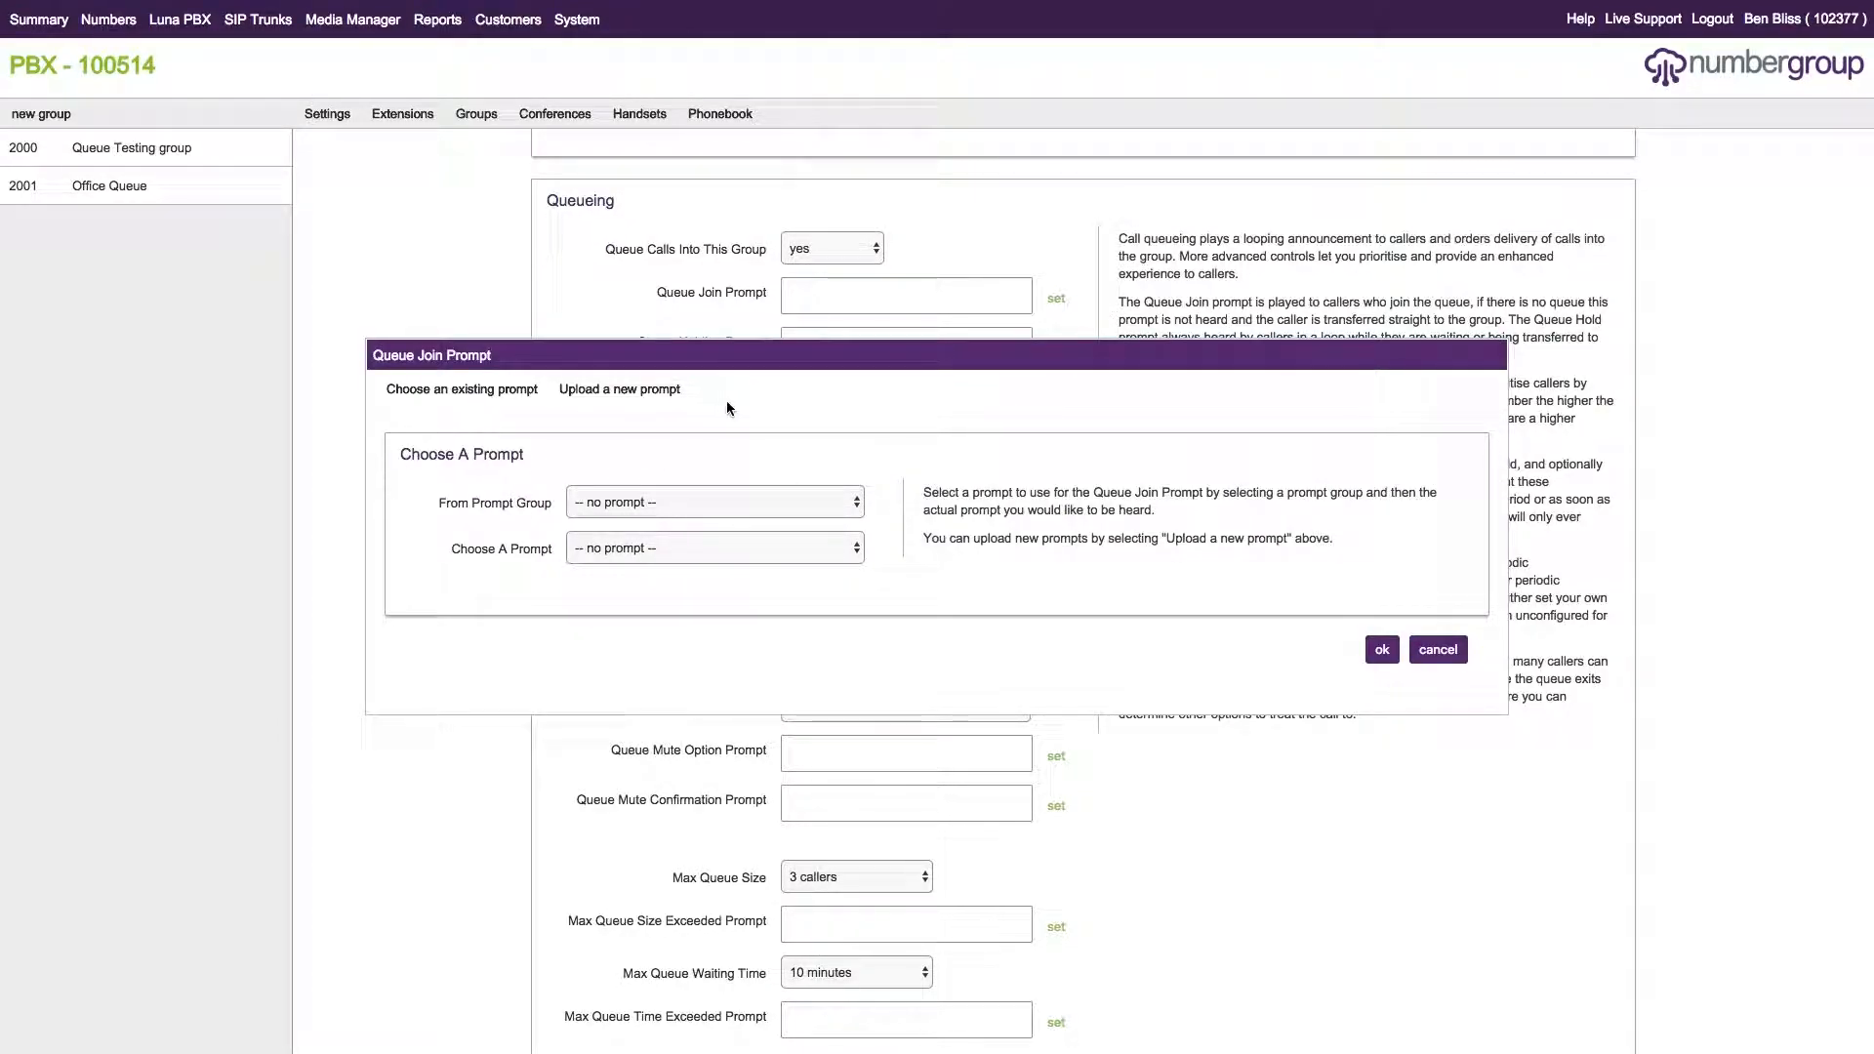
click(644, 512)
click(688, 540)
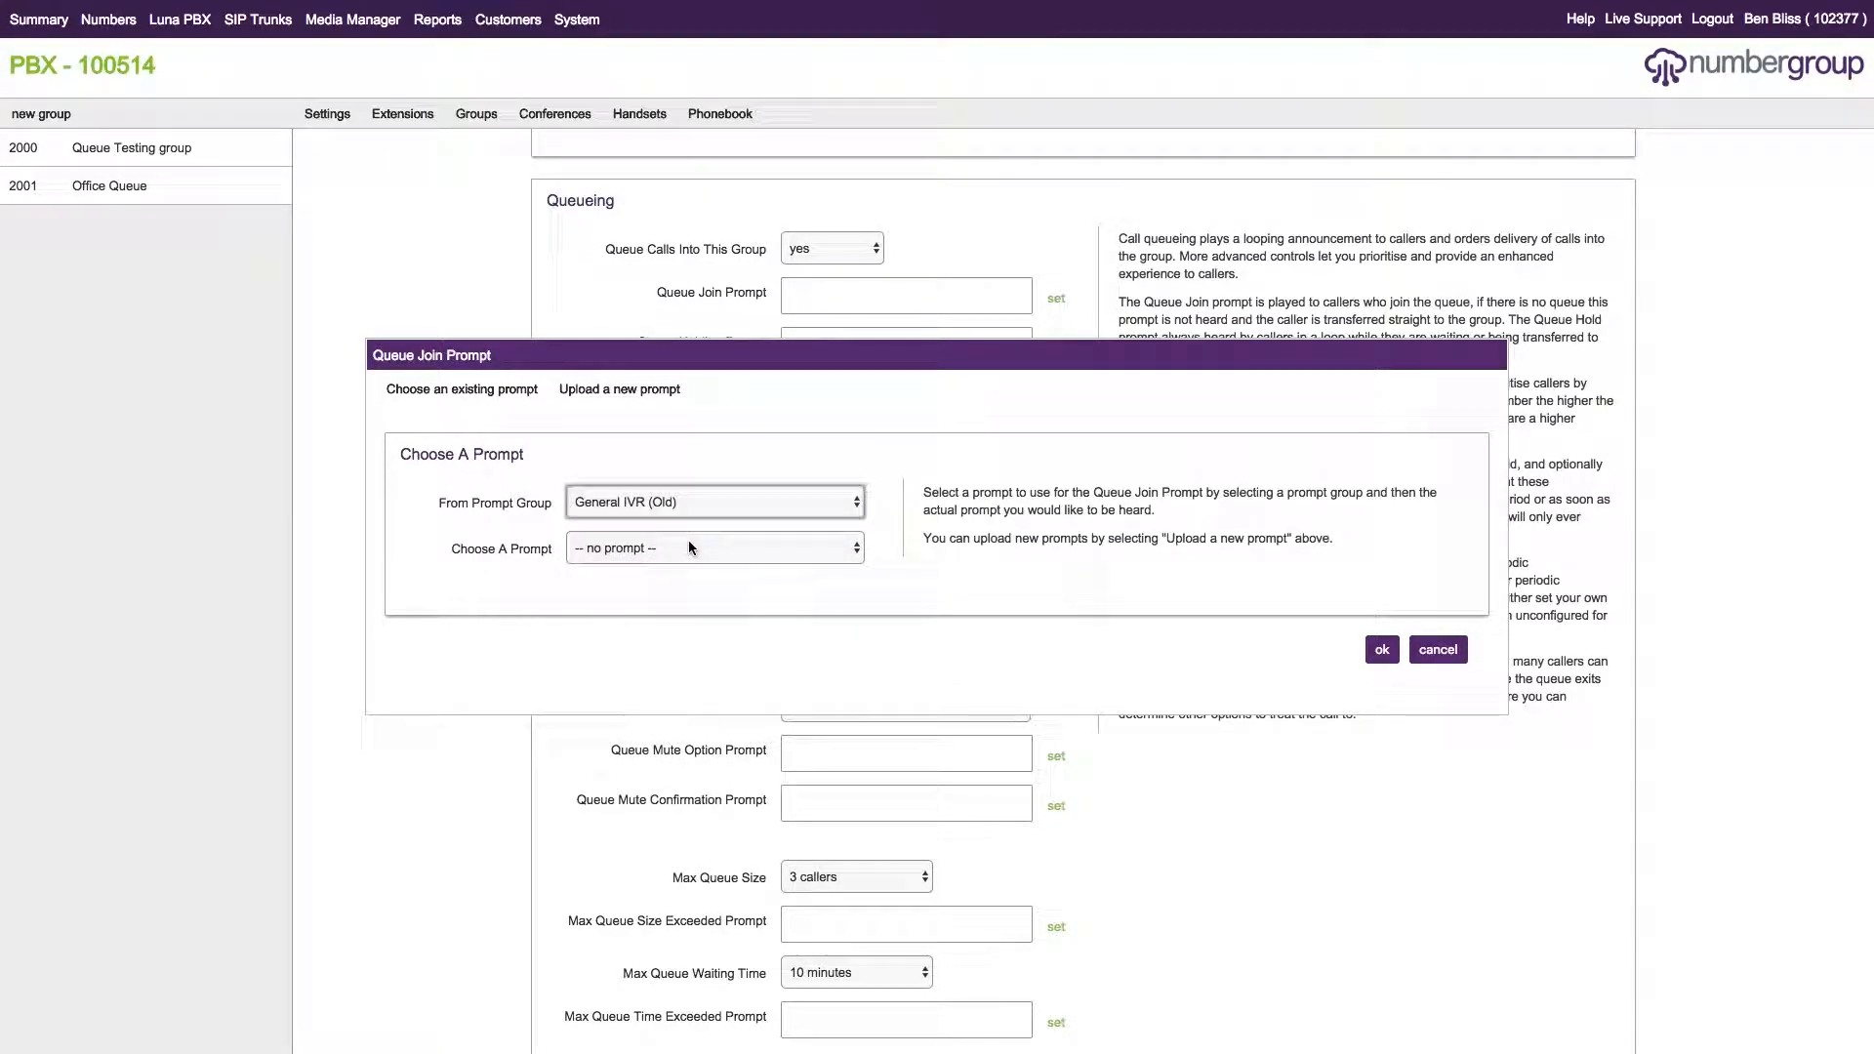
click(687, 542)
click(771, 494)
click(740, 502)
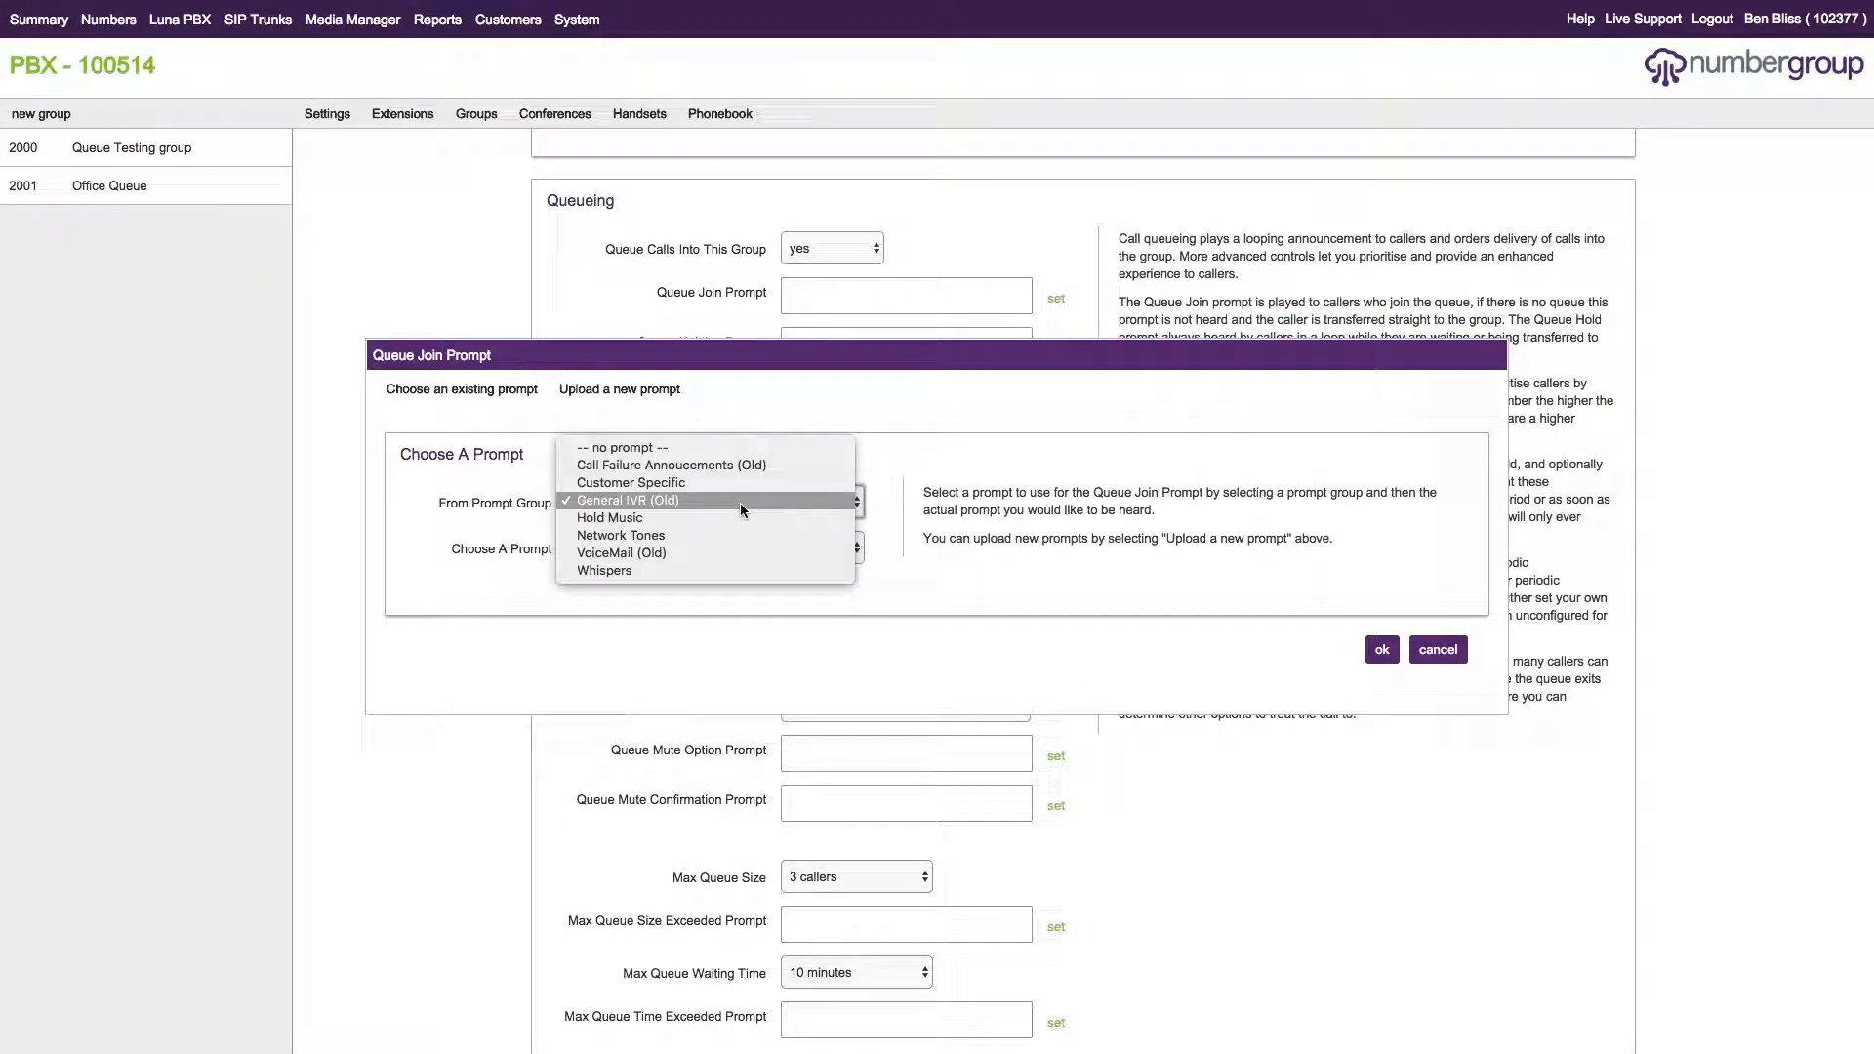
click(661, 485)
click(759, 545)
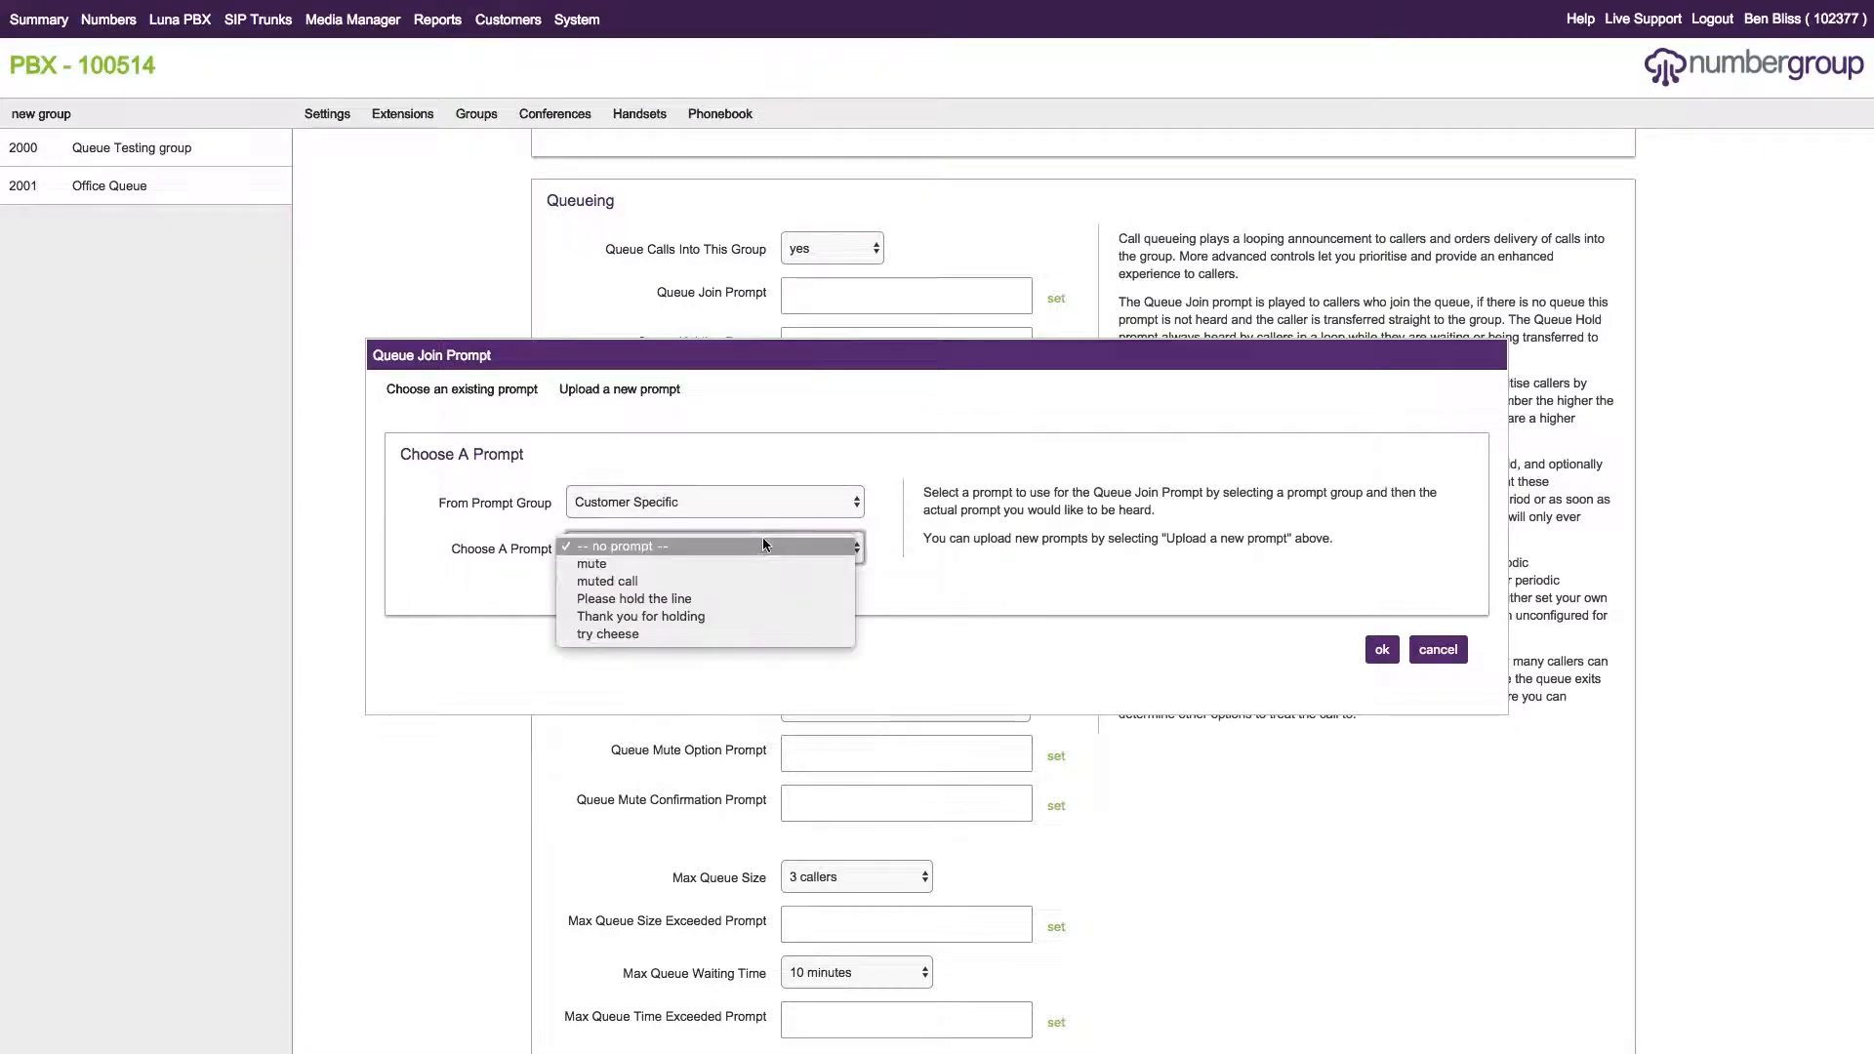
click(683, 616)
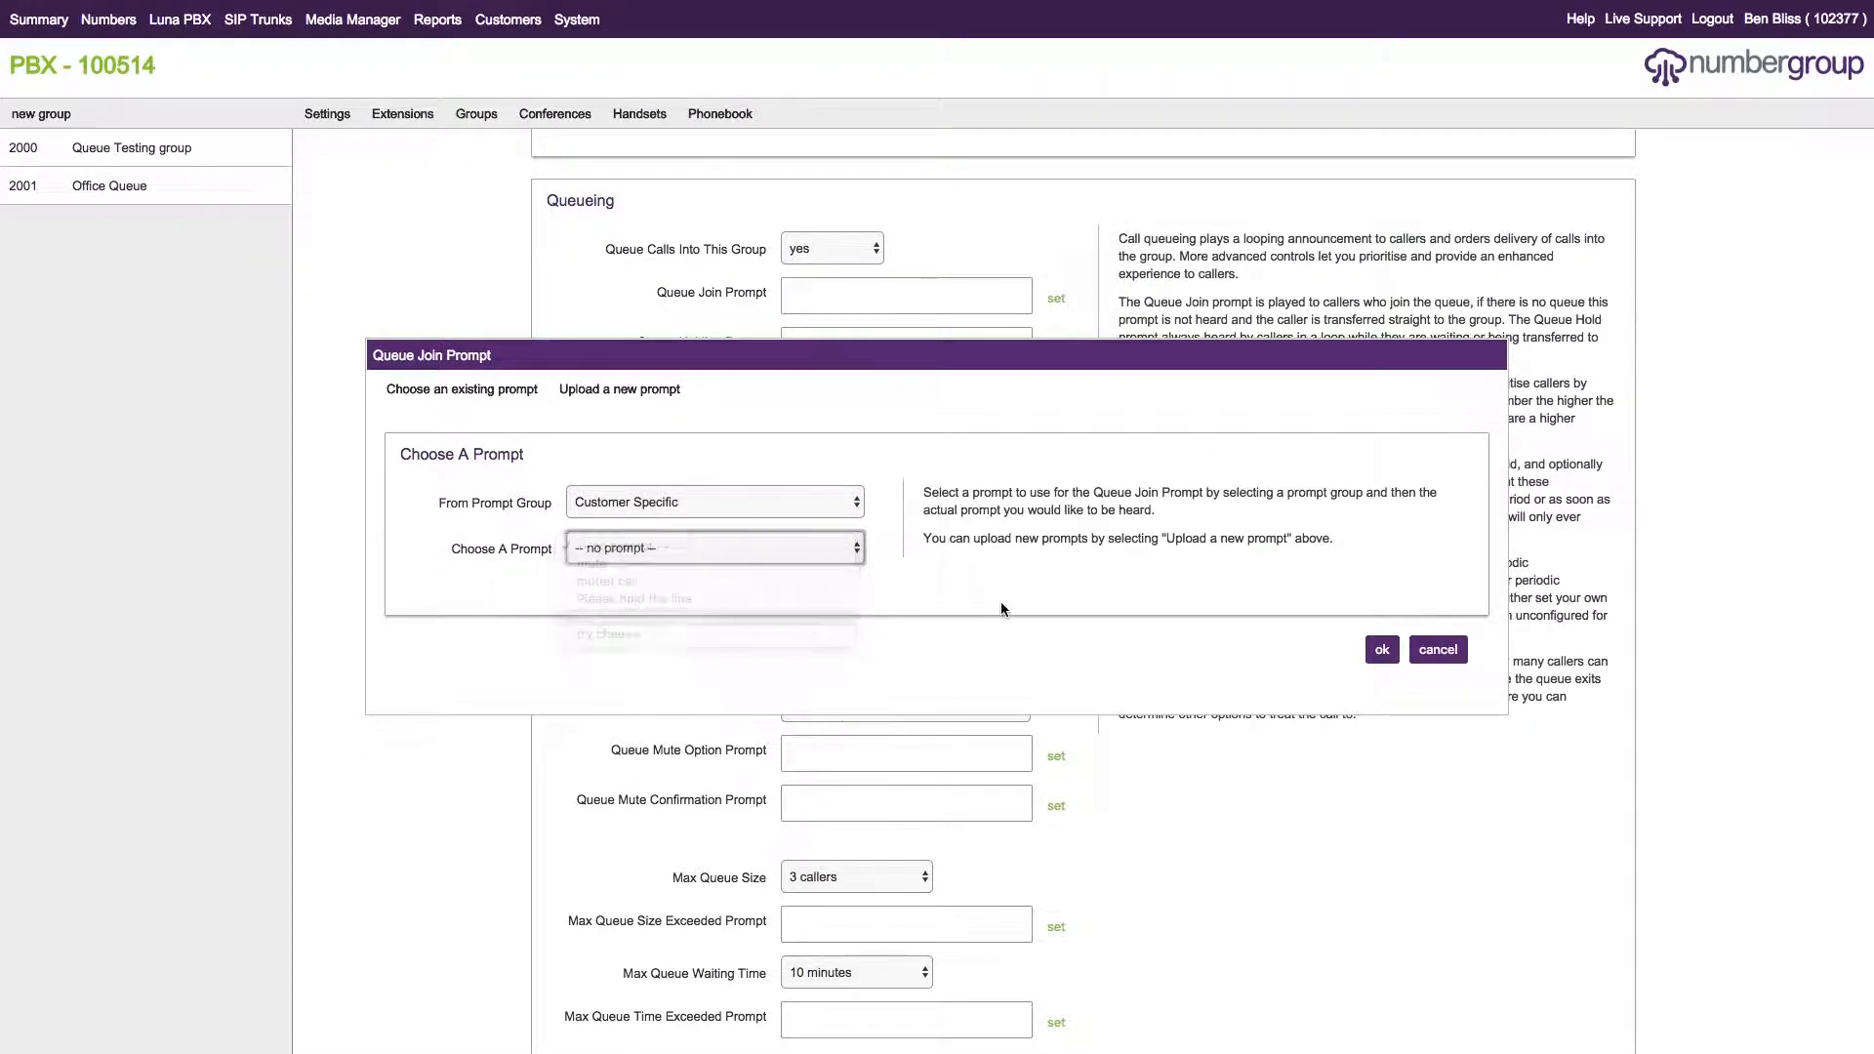
click(1382, 649)
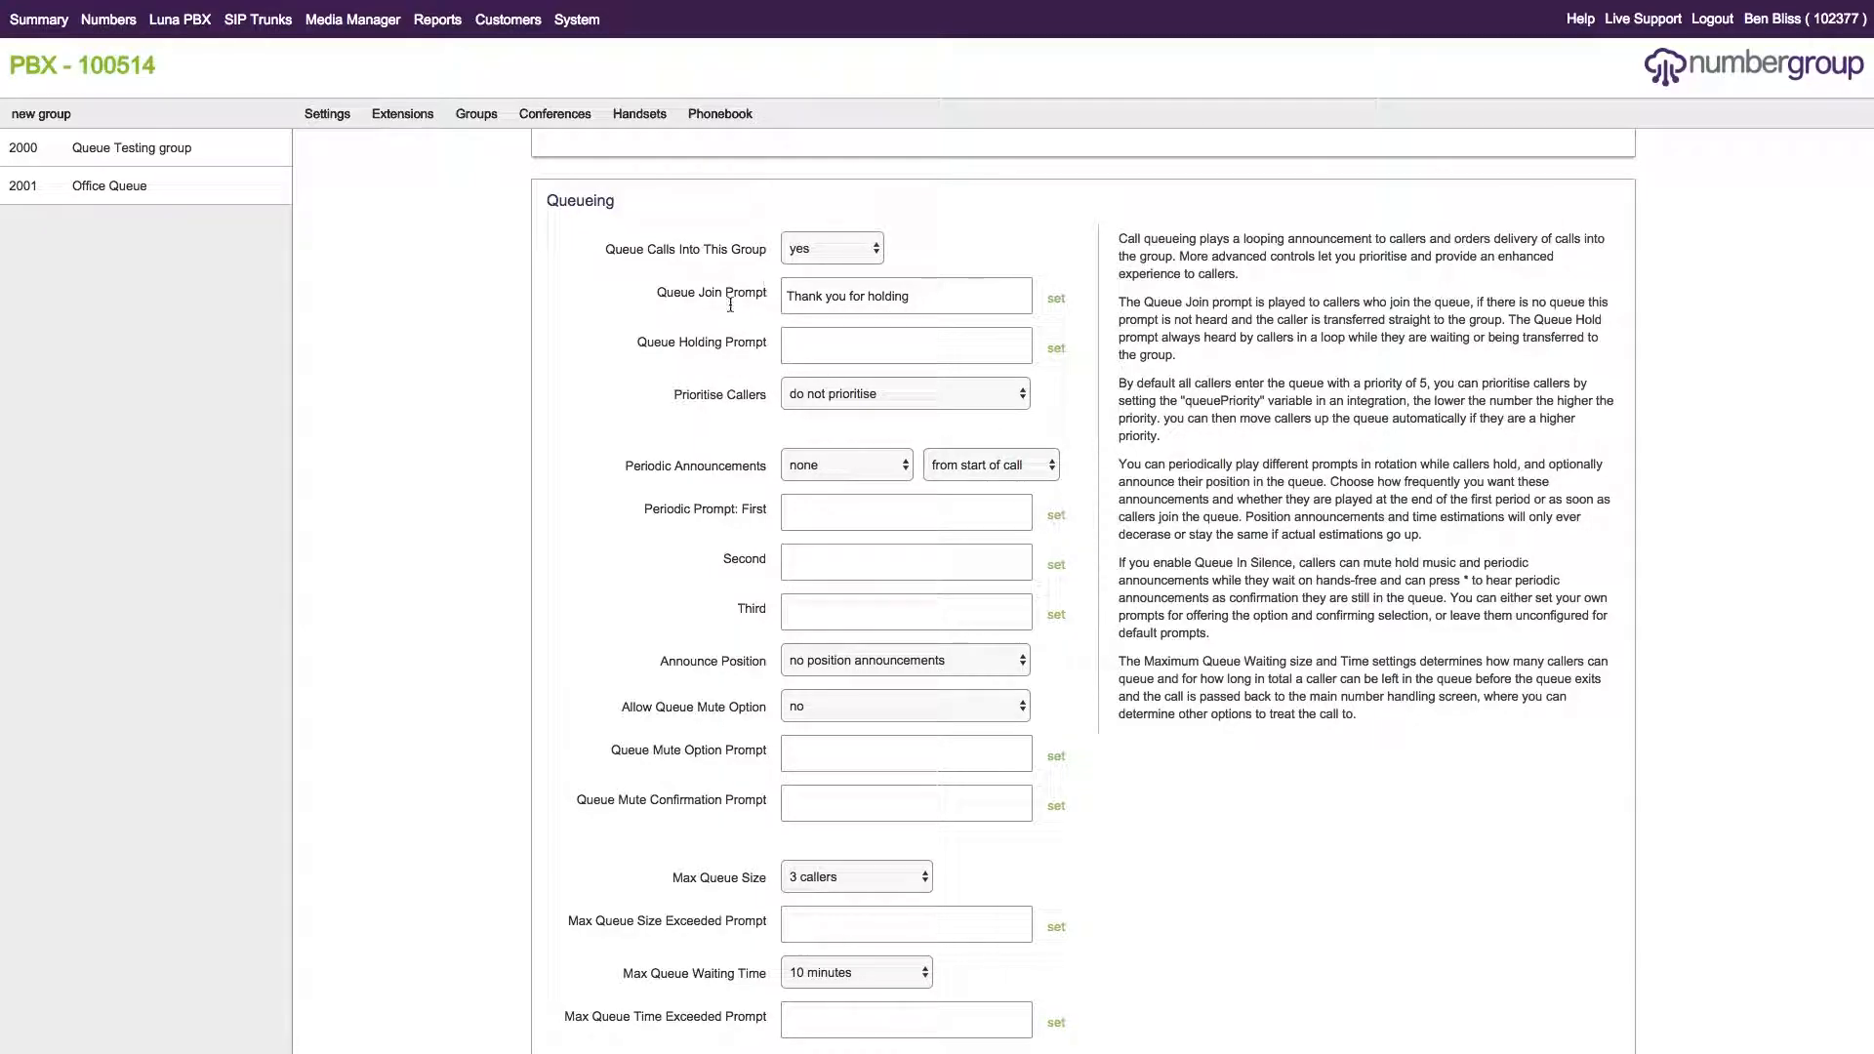
Save the group's queueing settings.
scroll(1268, 630, down, 2)
click(1521, 1002)
scroll(1370, 731, up, 5)
scroll(1357, 730, down, 5)
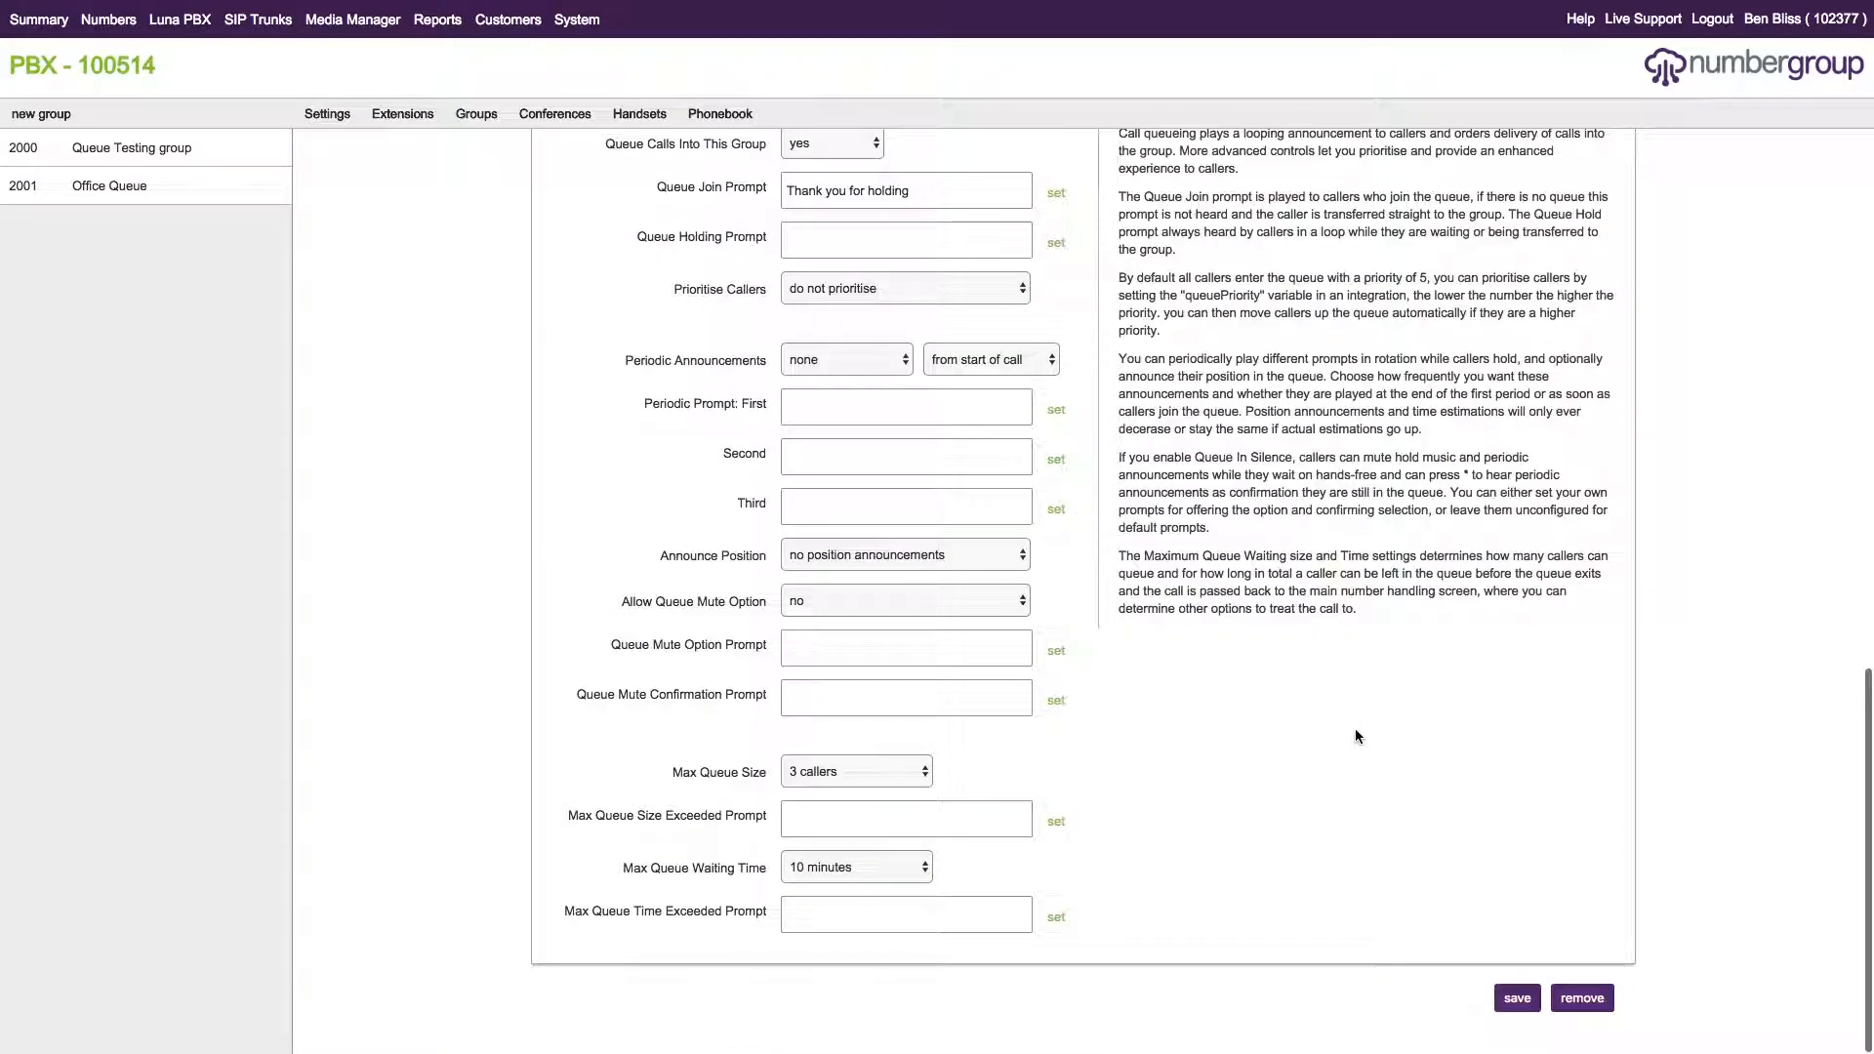
scroll(1353, 726, up, 2)
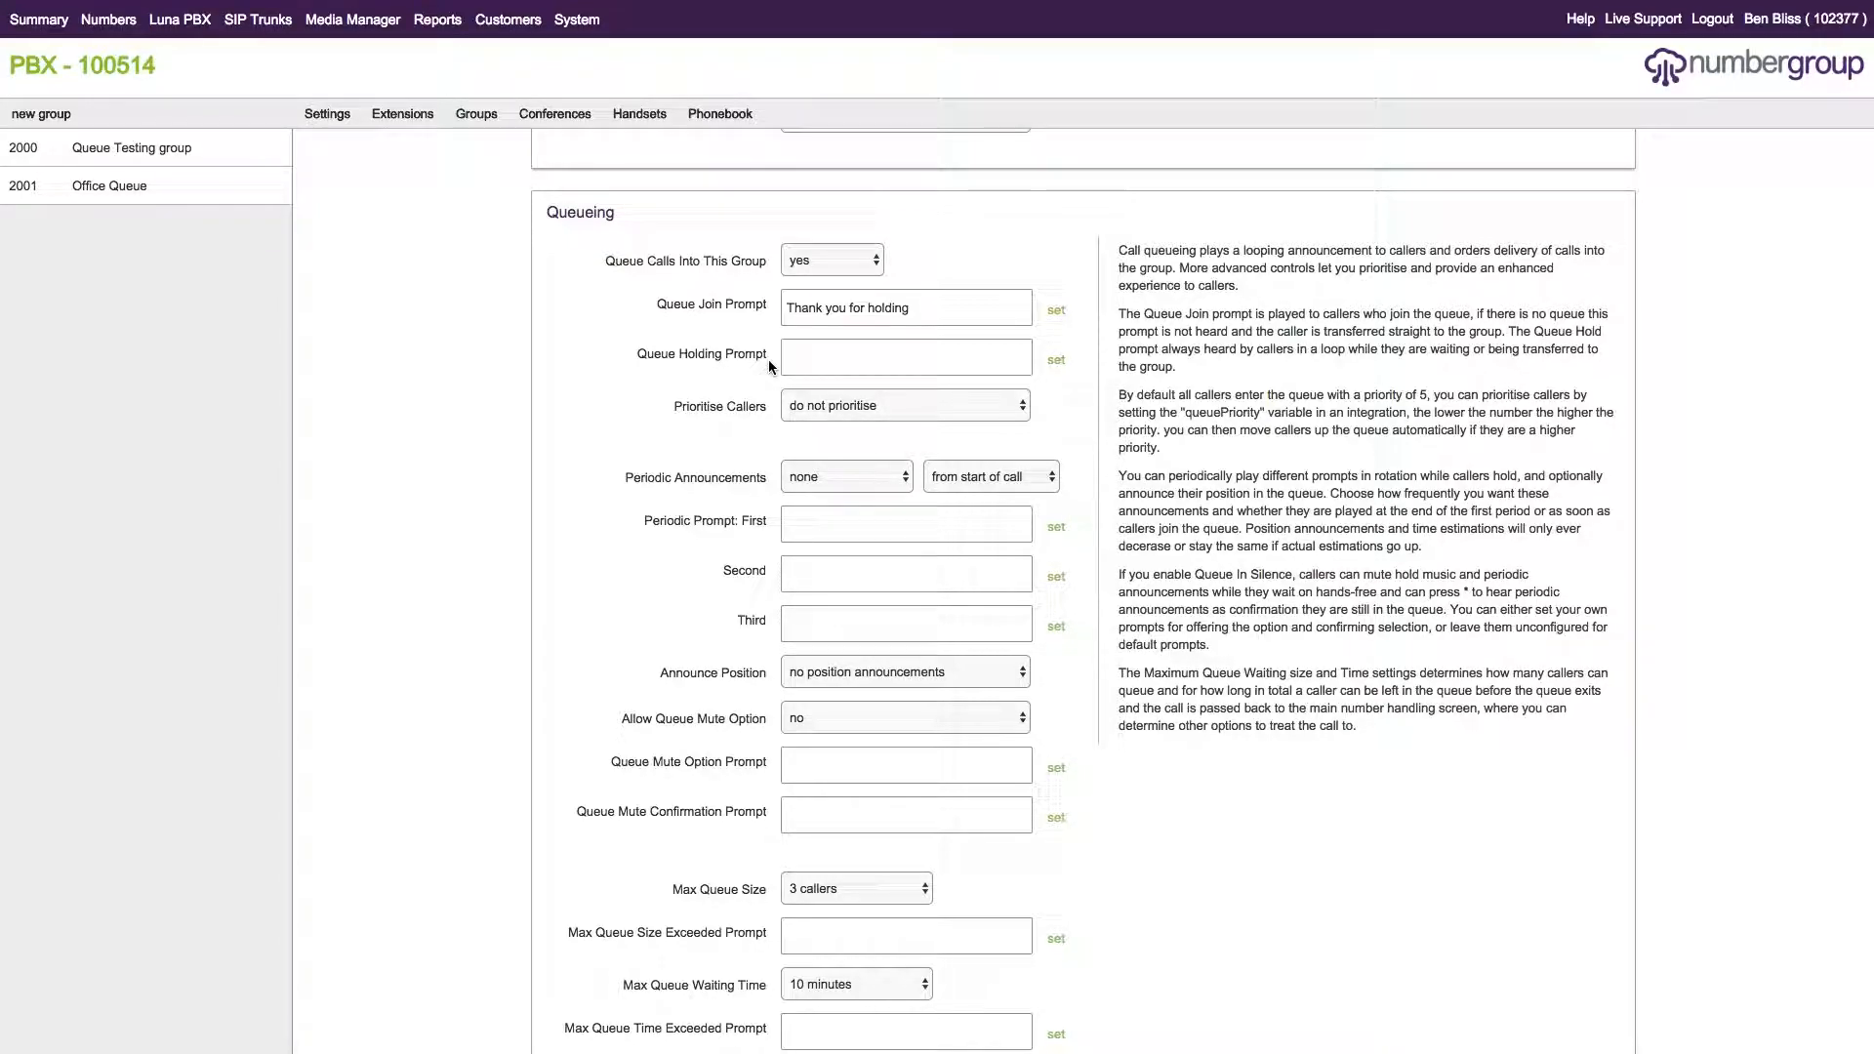
Set the Queue Holding Prompt to Hold Music track 'Ed Sheeran - Shape of You'.
click(1057, 361)
click(629, 508)
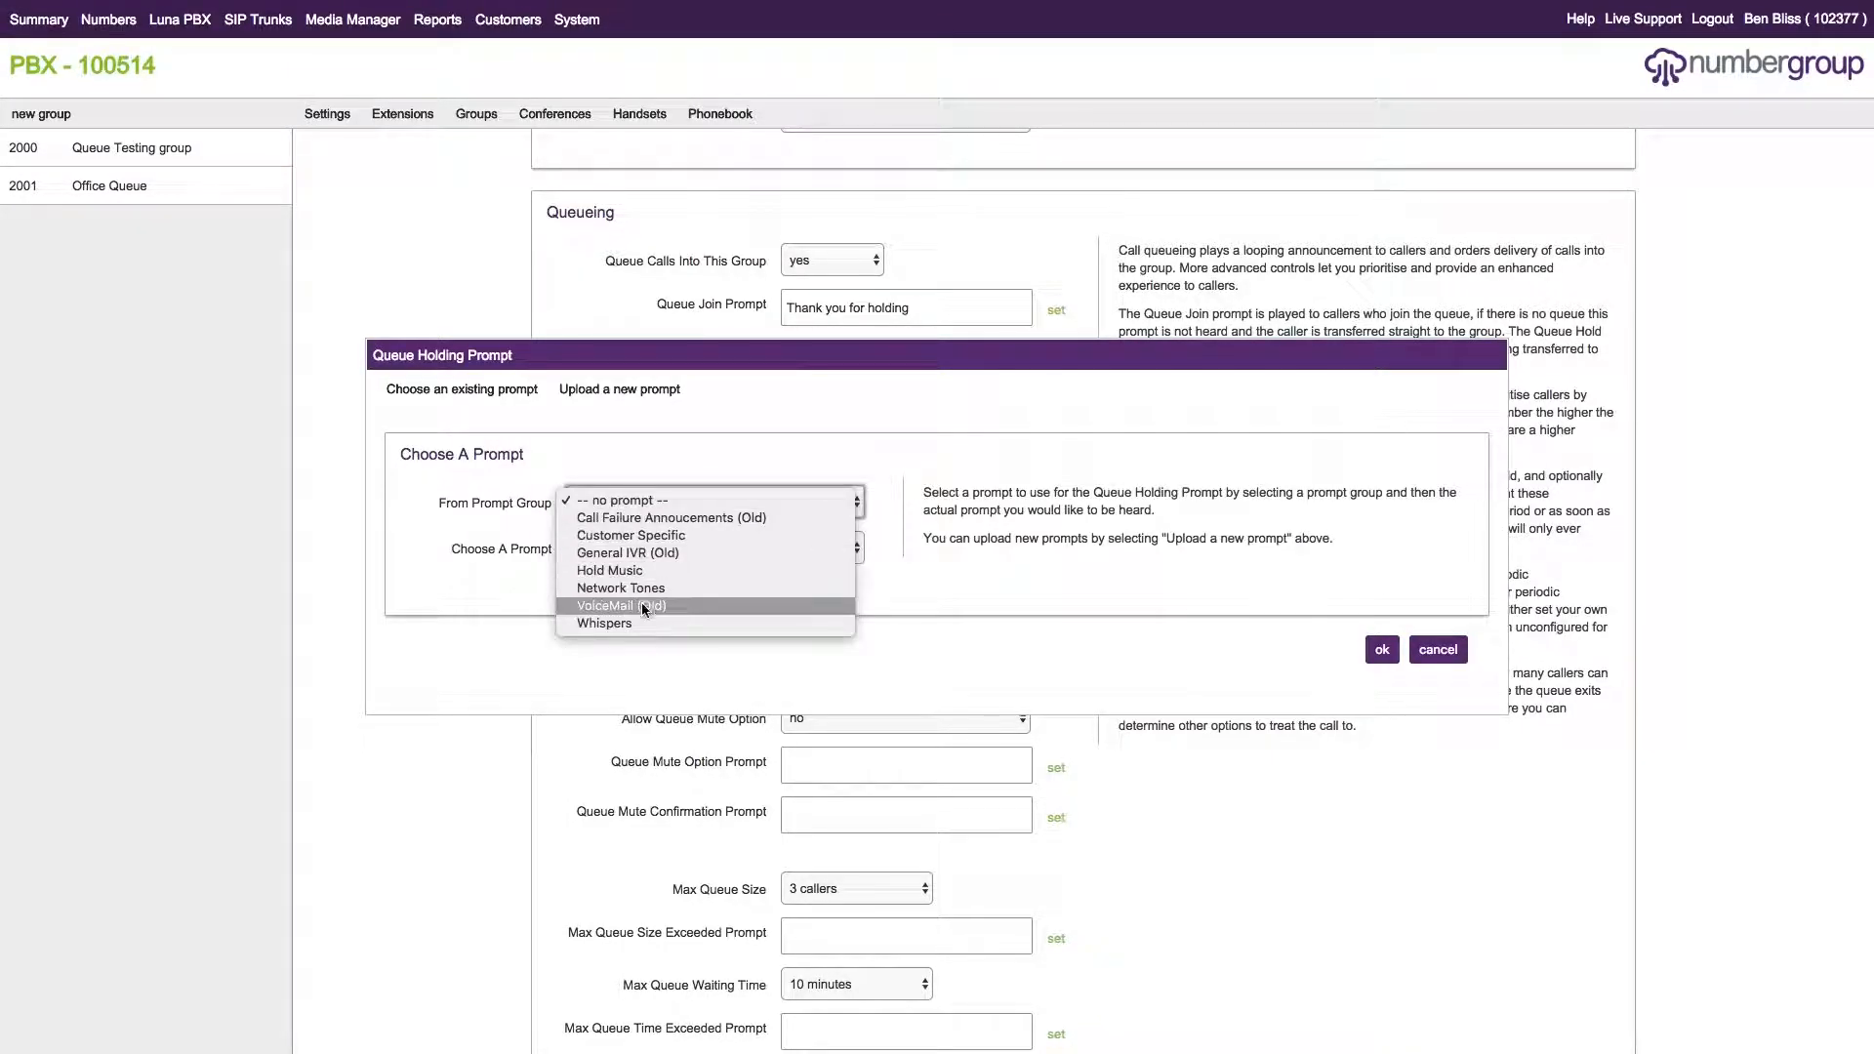
click(650, 570)
click(673, 546)
scroll(748, 702, down, 8)
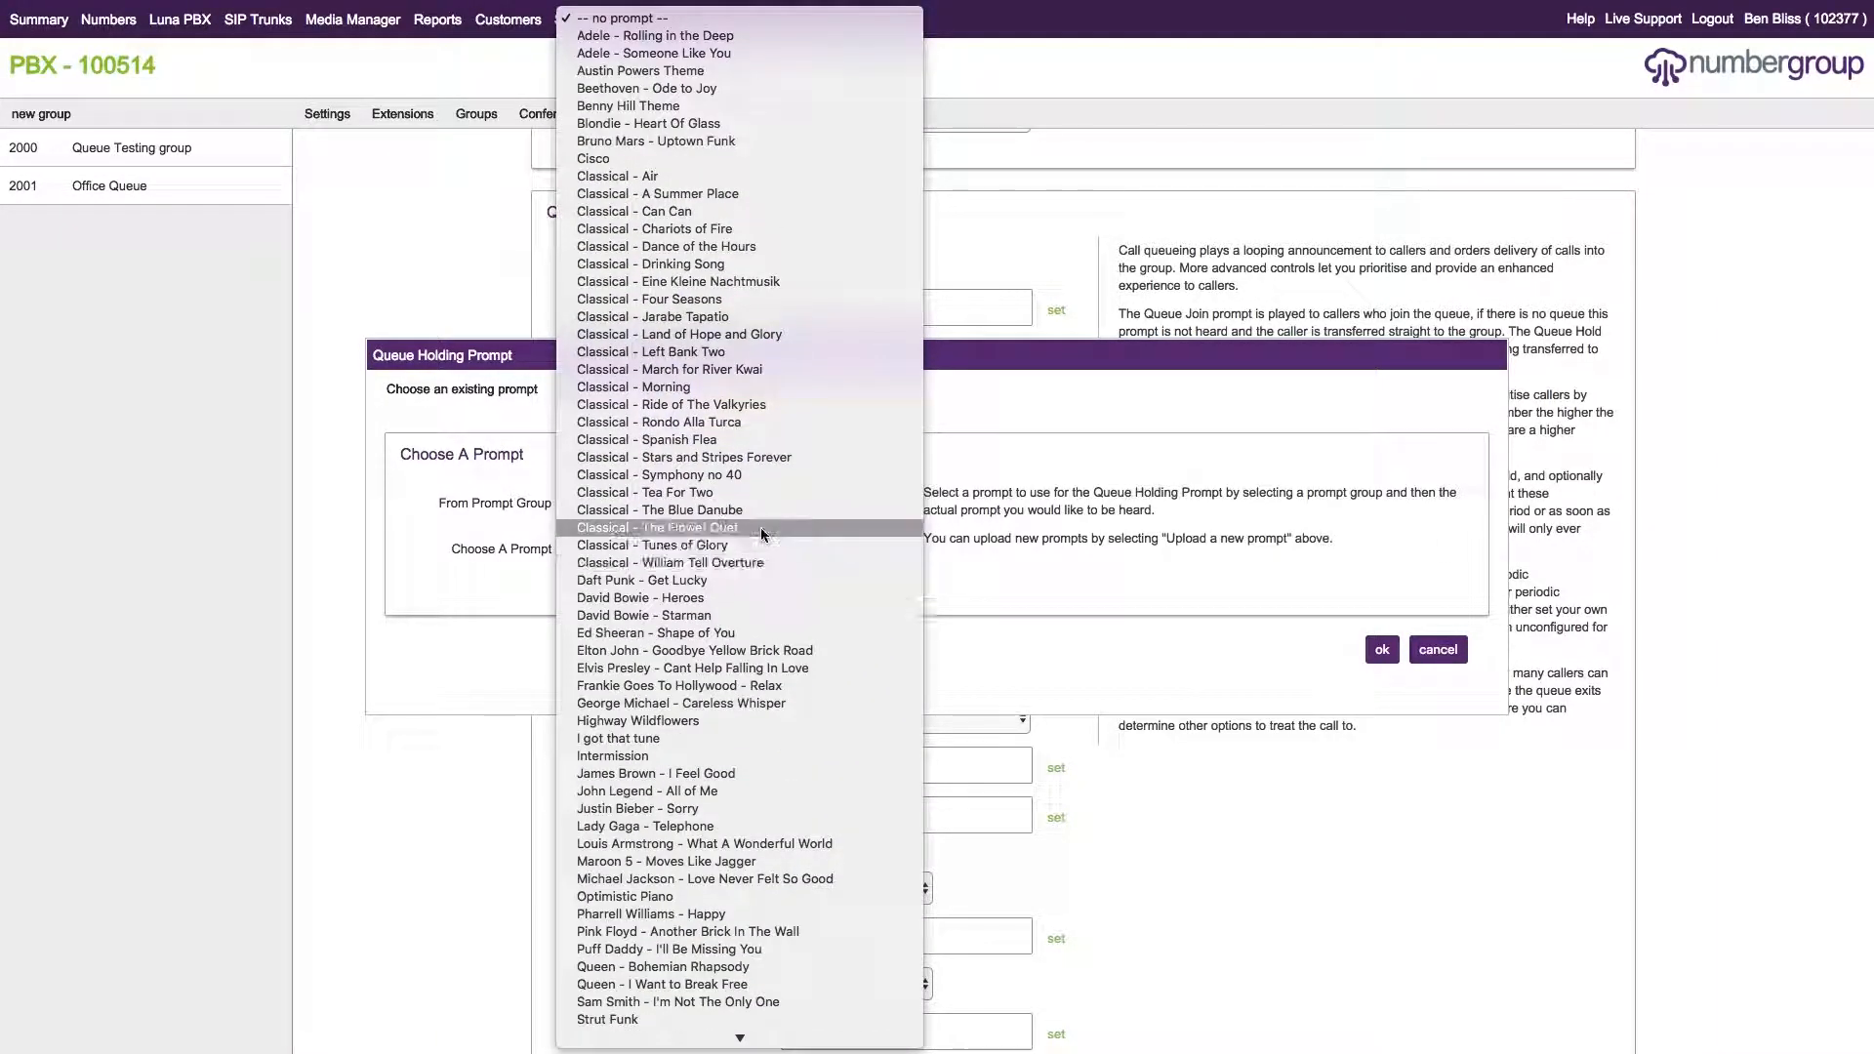
scroll(751, 703, down, 3)
scroll(748, 788, up, 3)
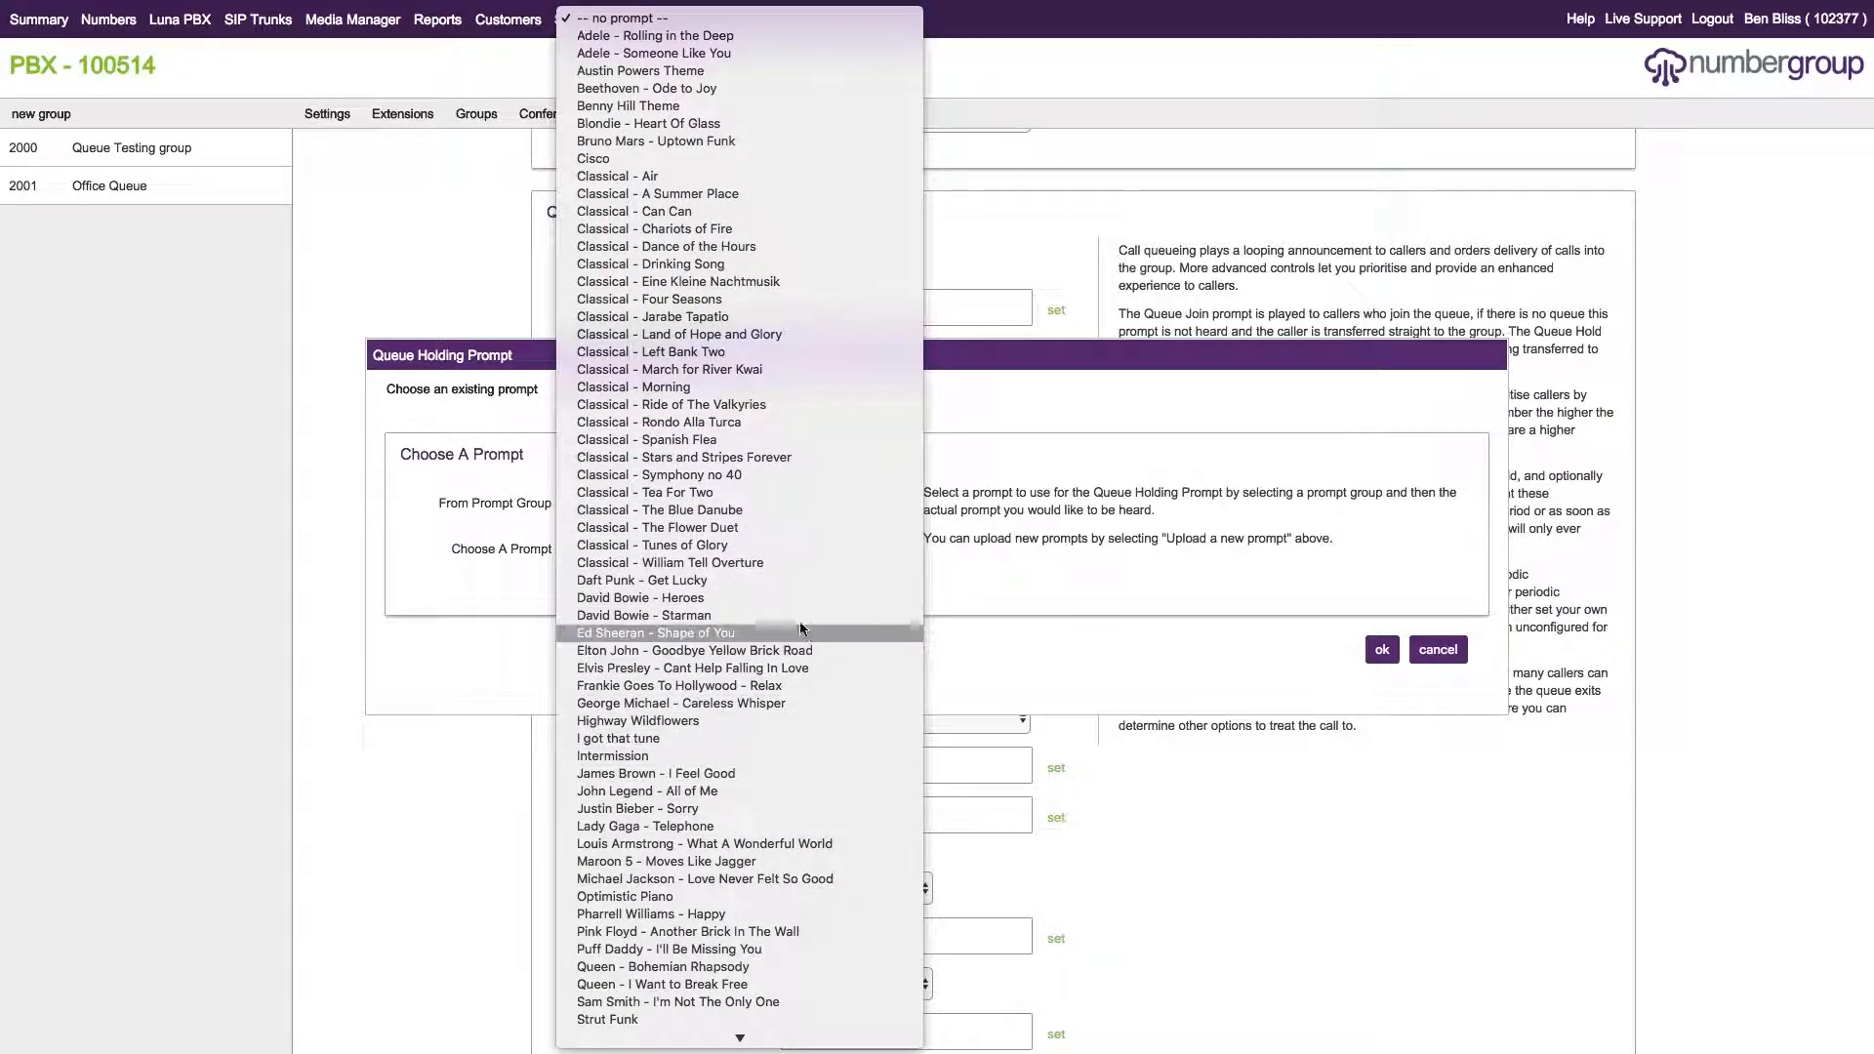
click(696, 636)
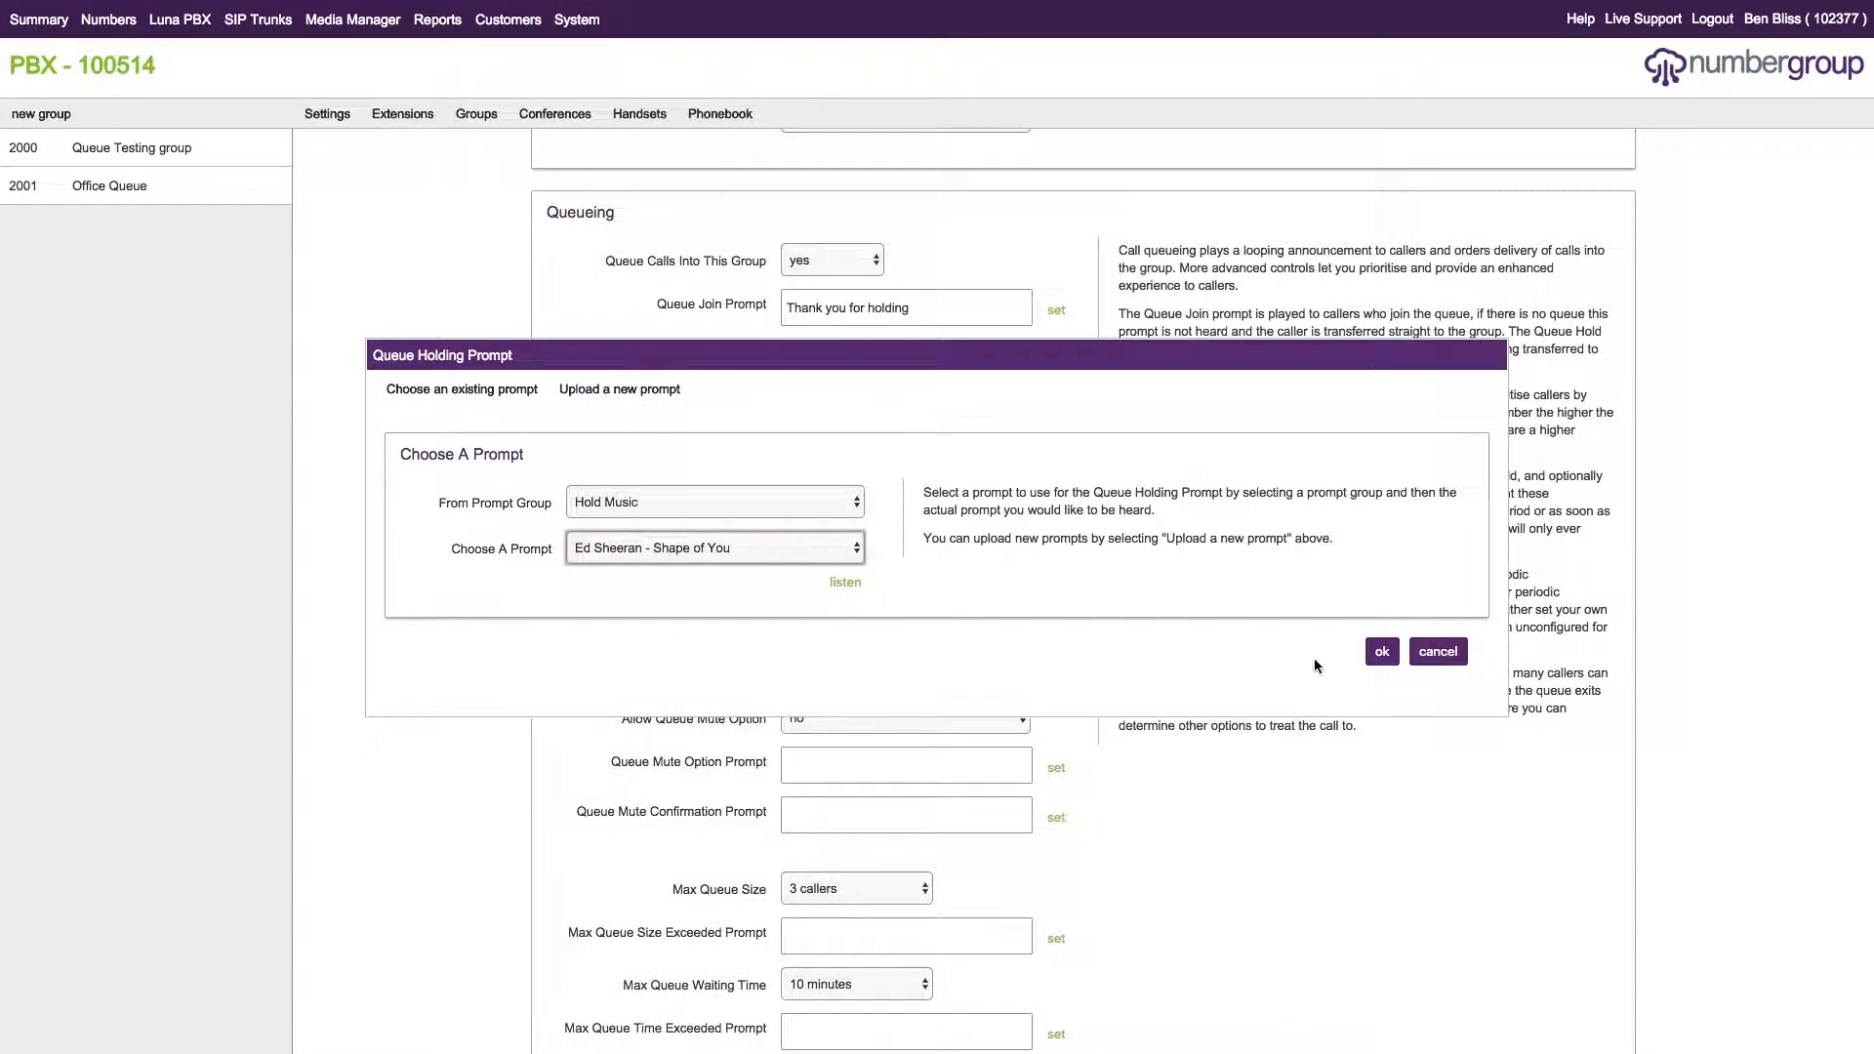
click(1382, 652)
scroll(849, 478, down, 2)
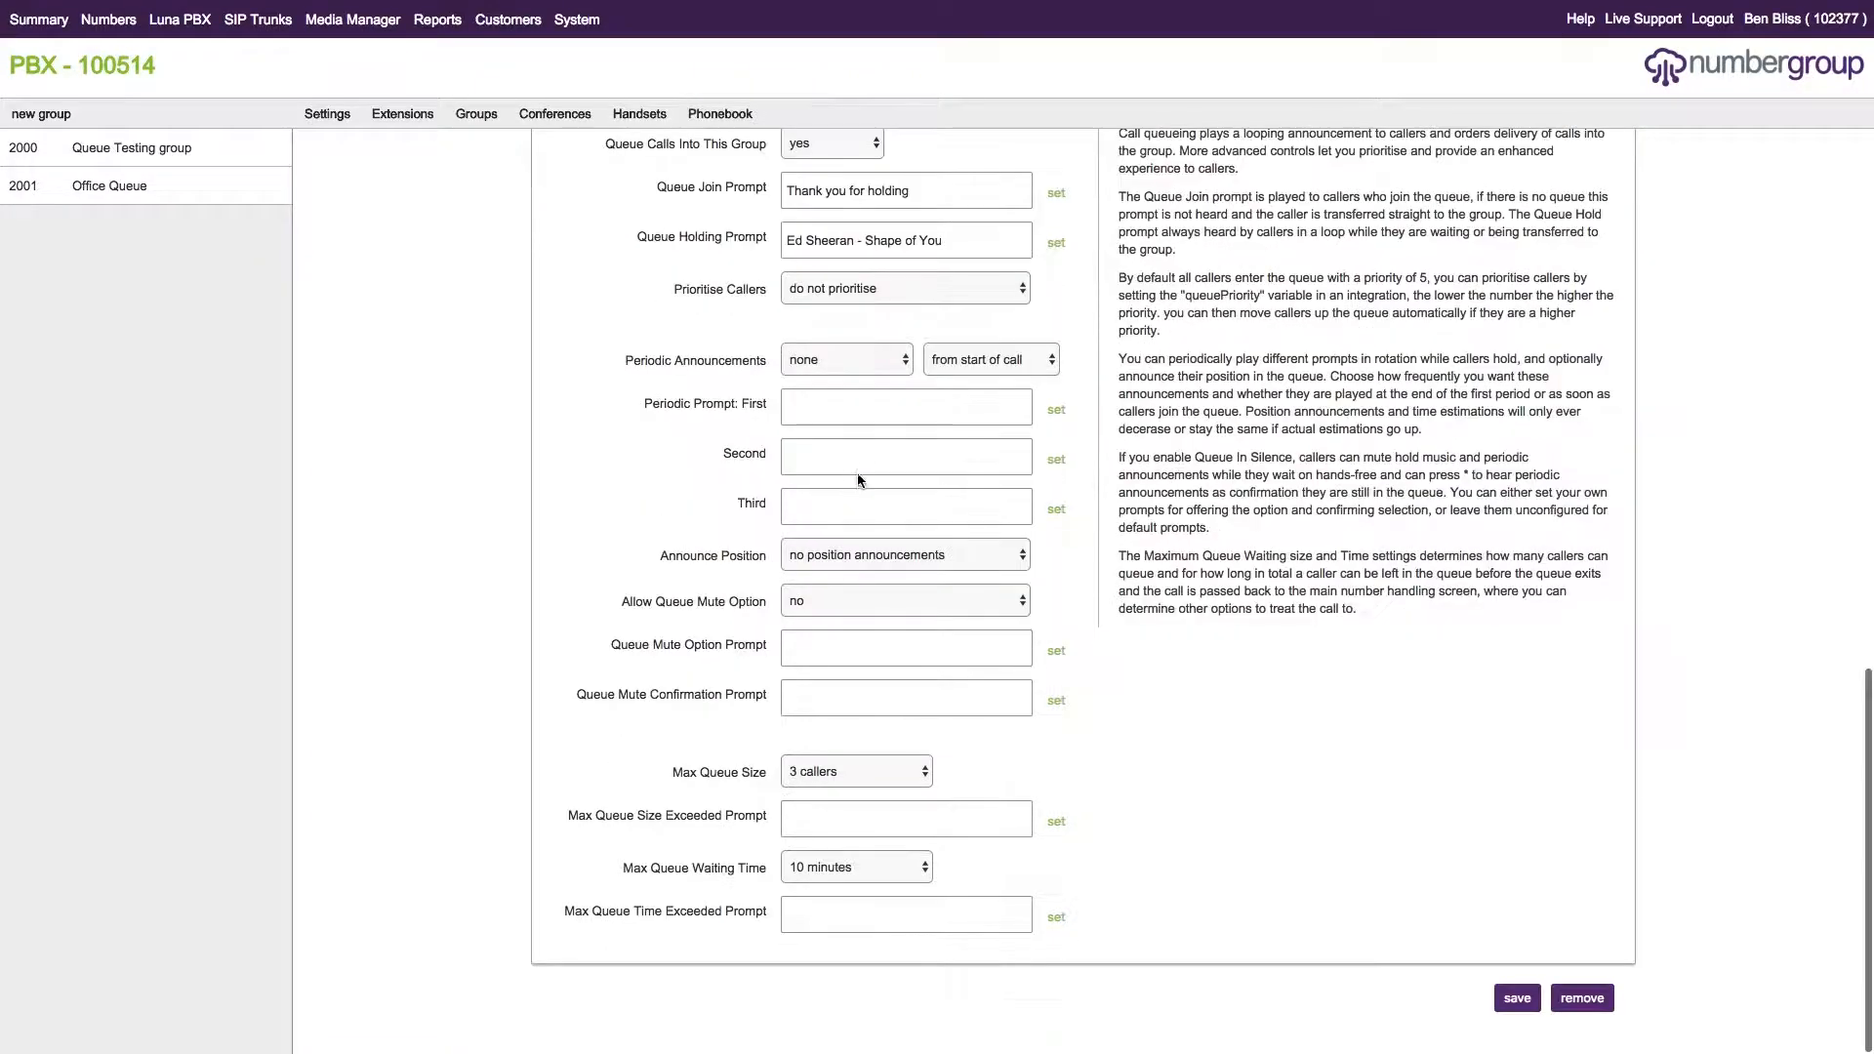
drag(674, 290, 769, 290)
click(764, 310)
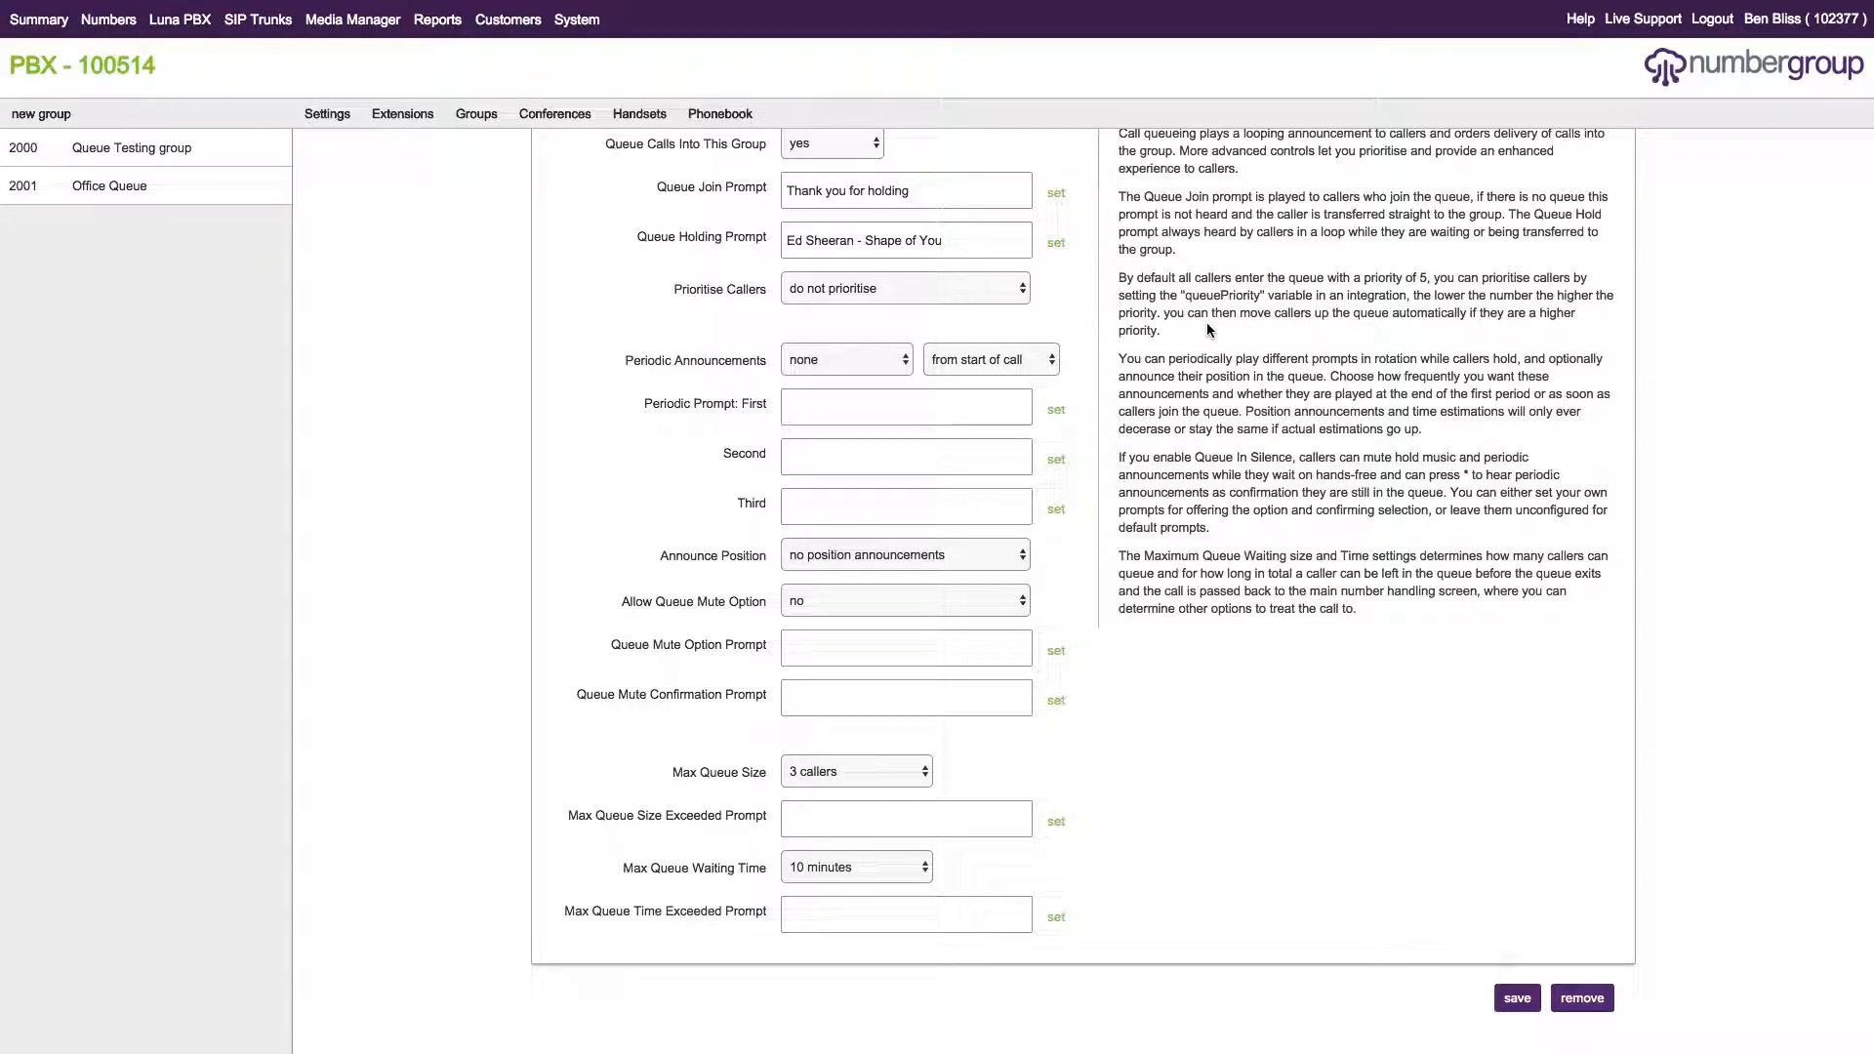
drag(1184, 297, 1260, 298)
drag(627, 356, 759, 377)
click(1333, 403)
Make periodic announcements play every 30 seconds, timed from end of period.
click(867, 366)
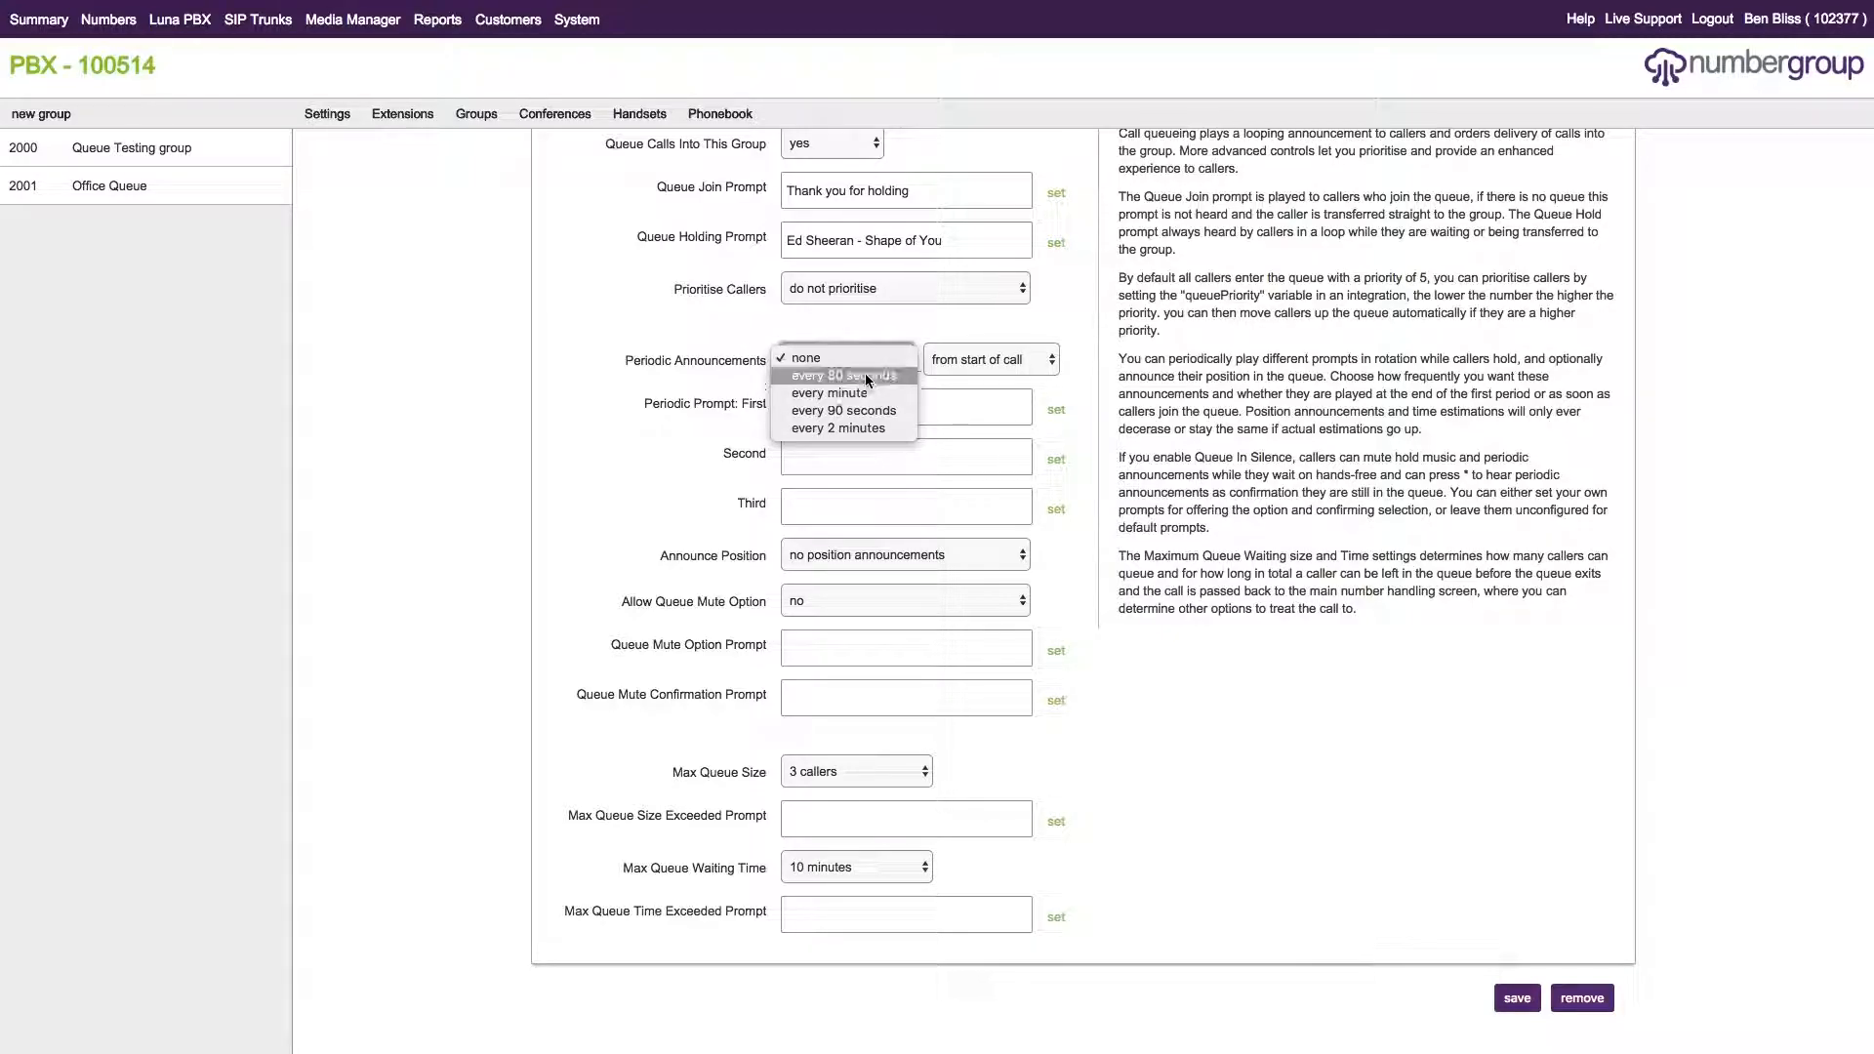
click(660, 363)
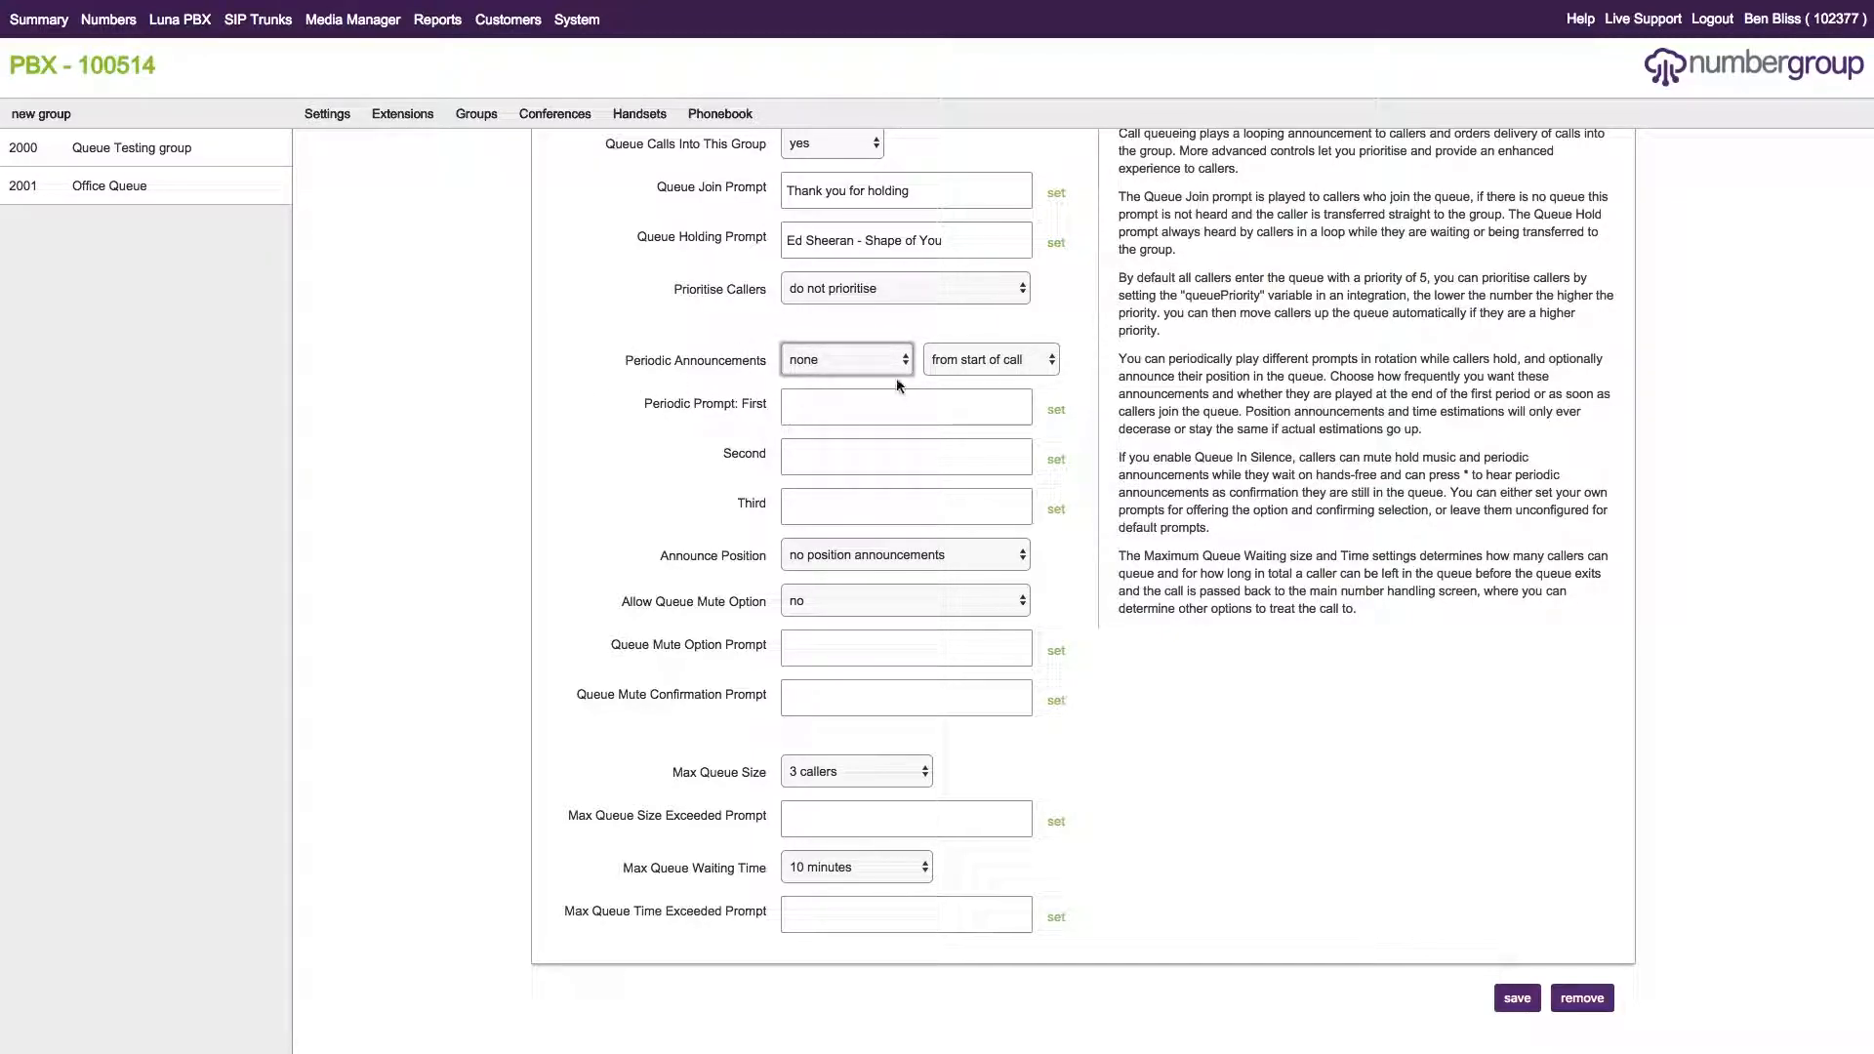
click(877, 358)
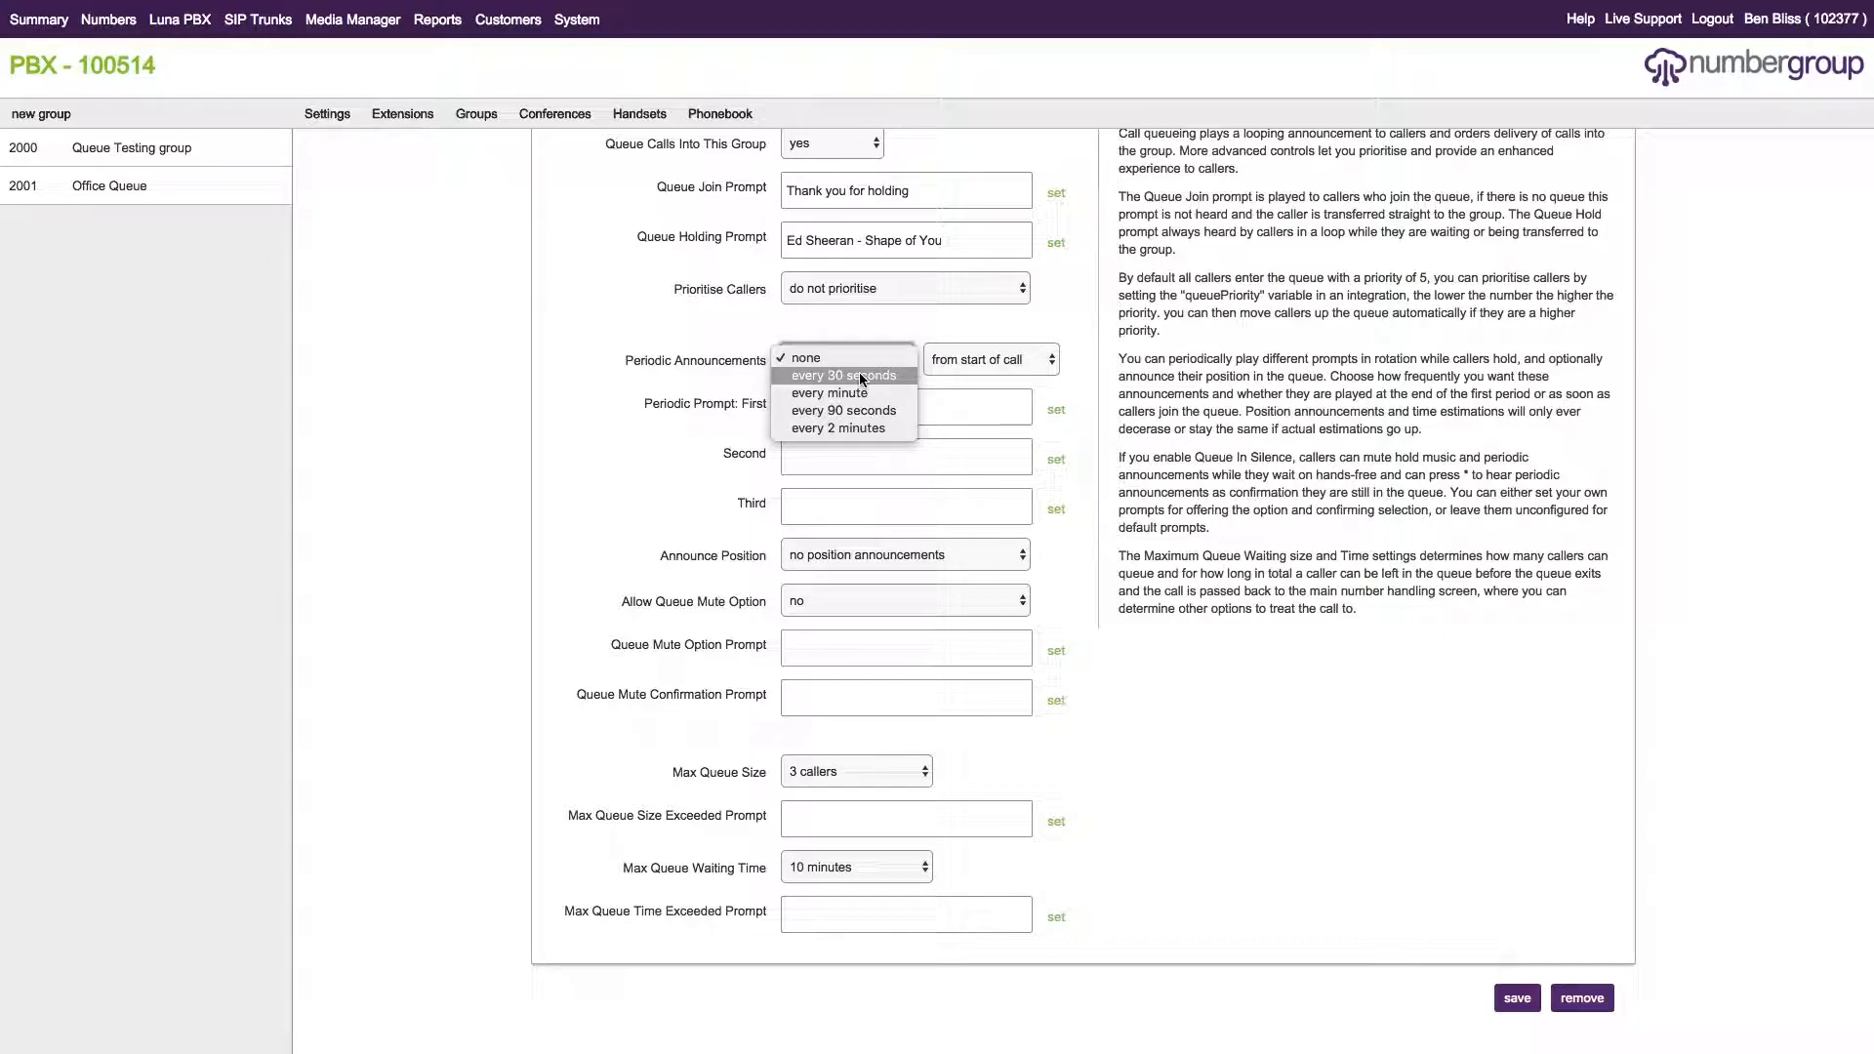
click(1267, 399)
click(810, 353)
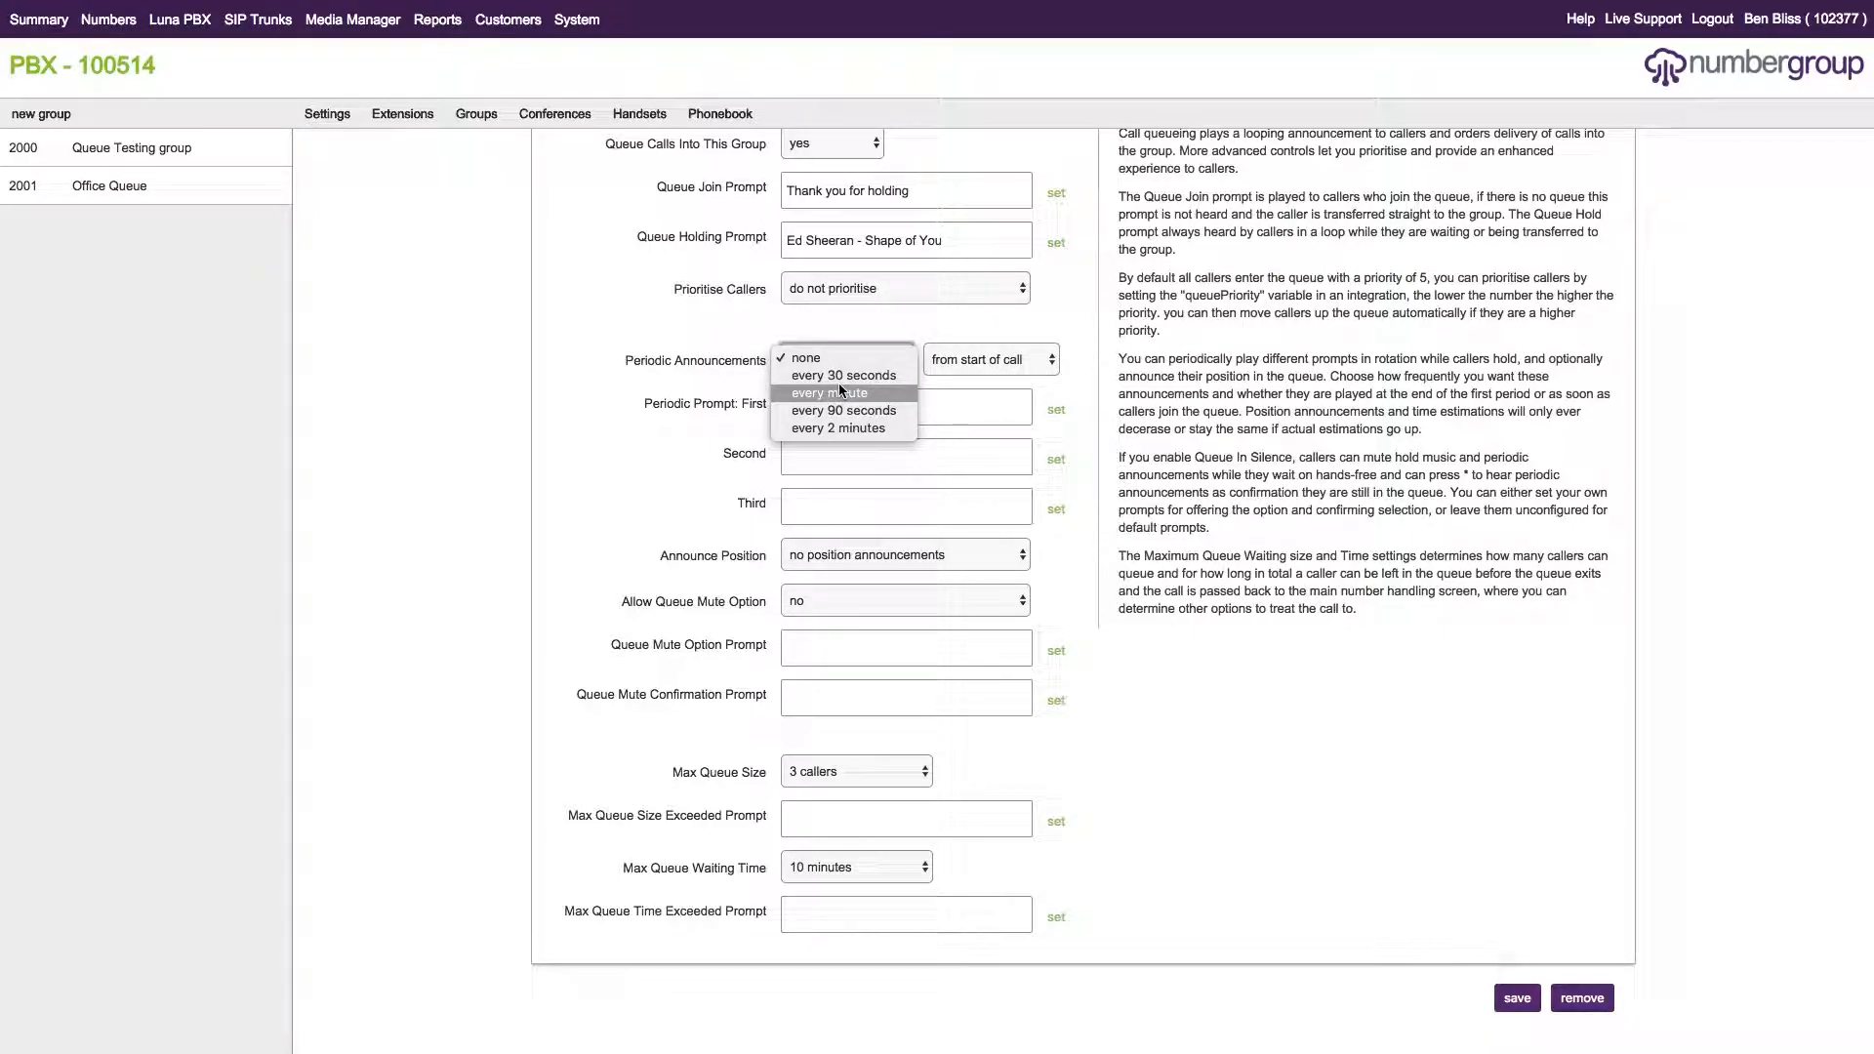
click(843, 376)
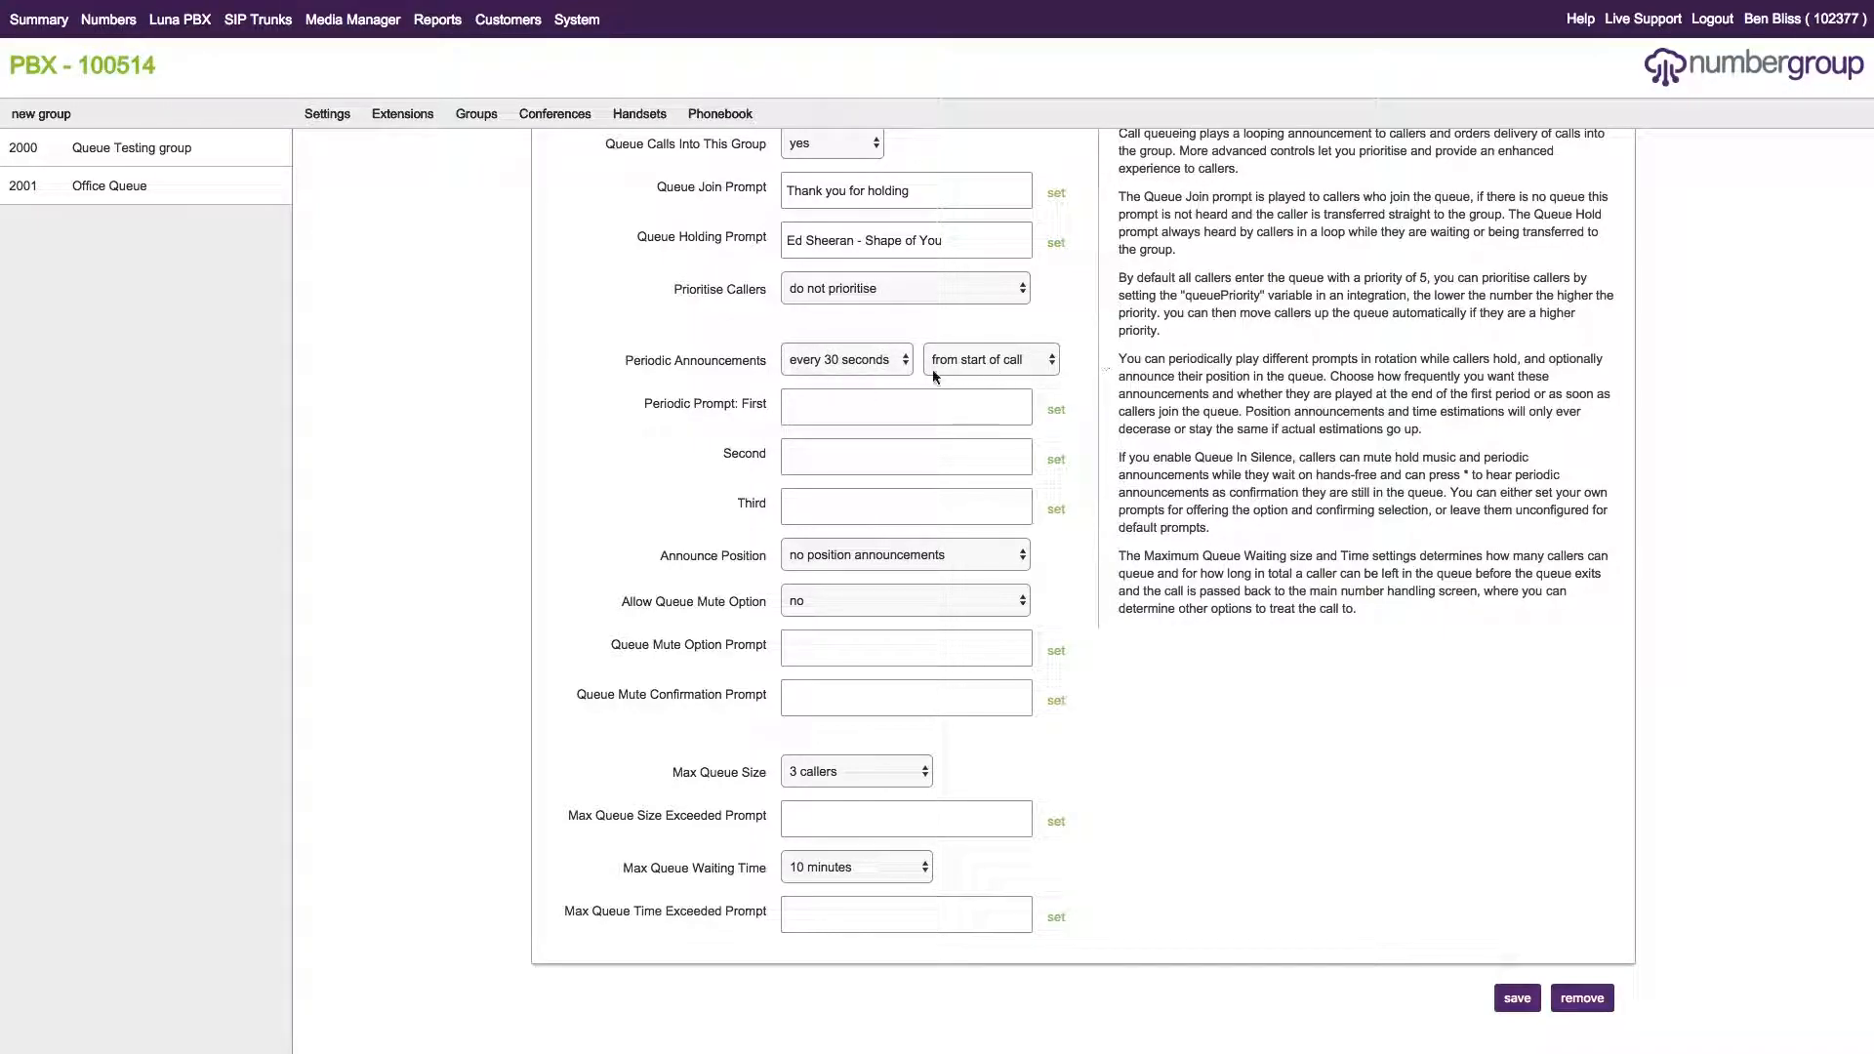
click(1003, 361)
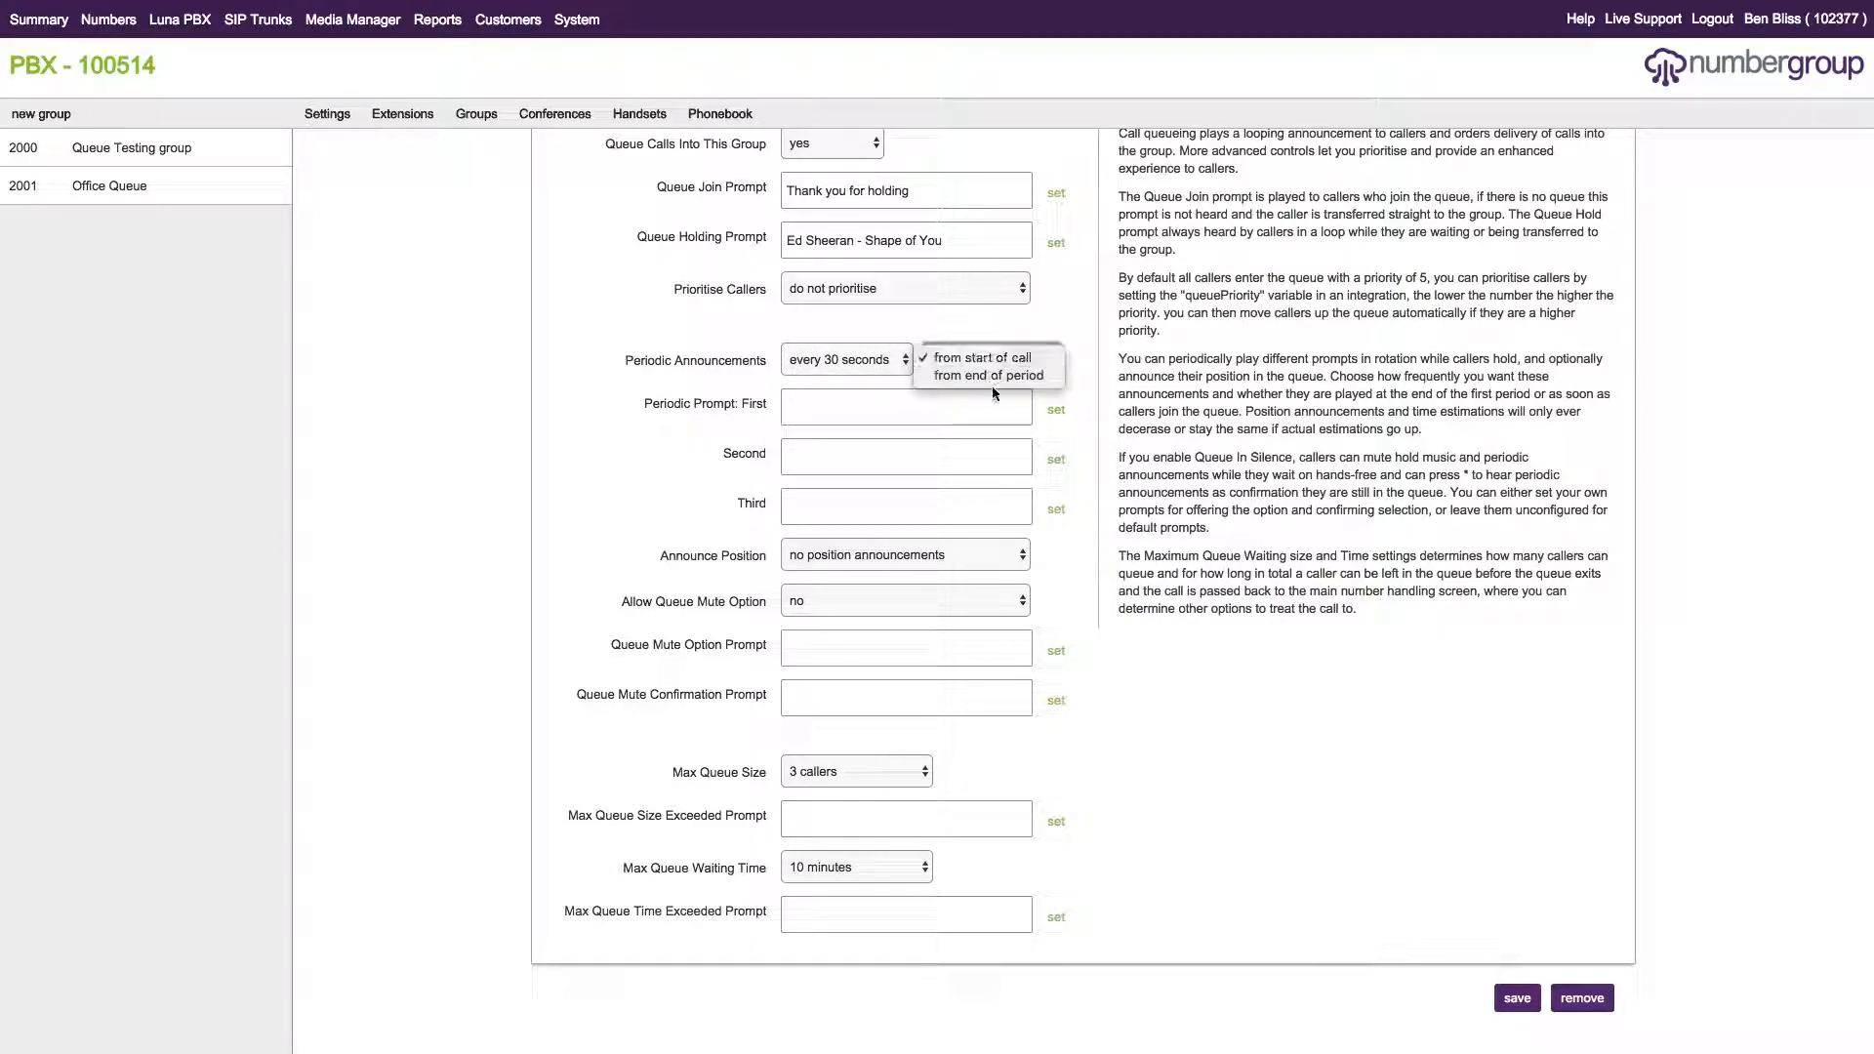
click(1011, 374)
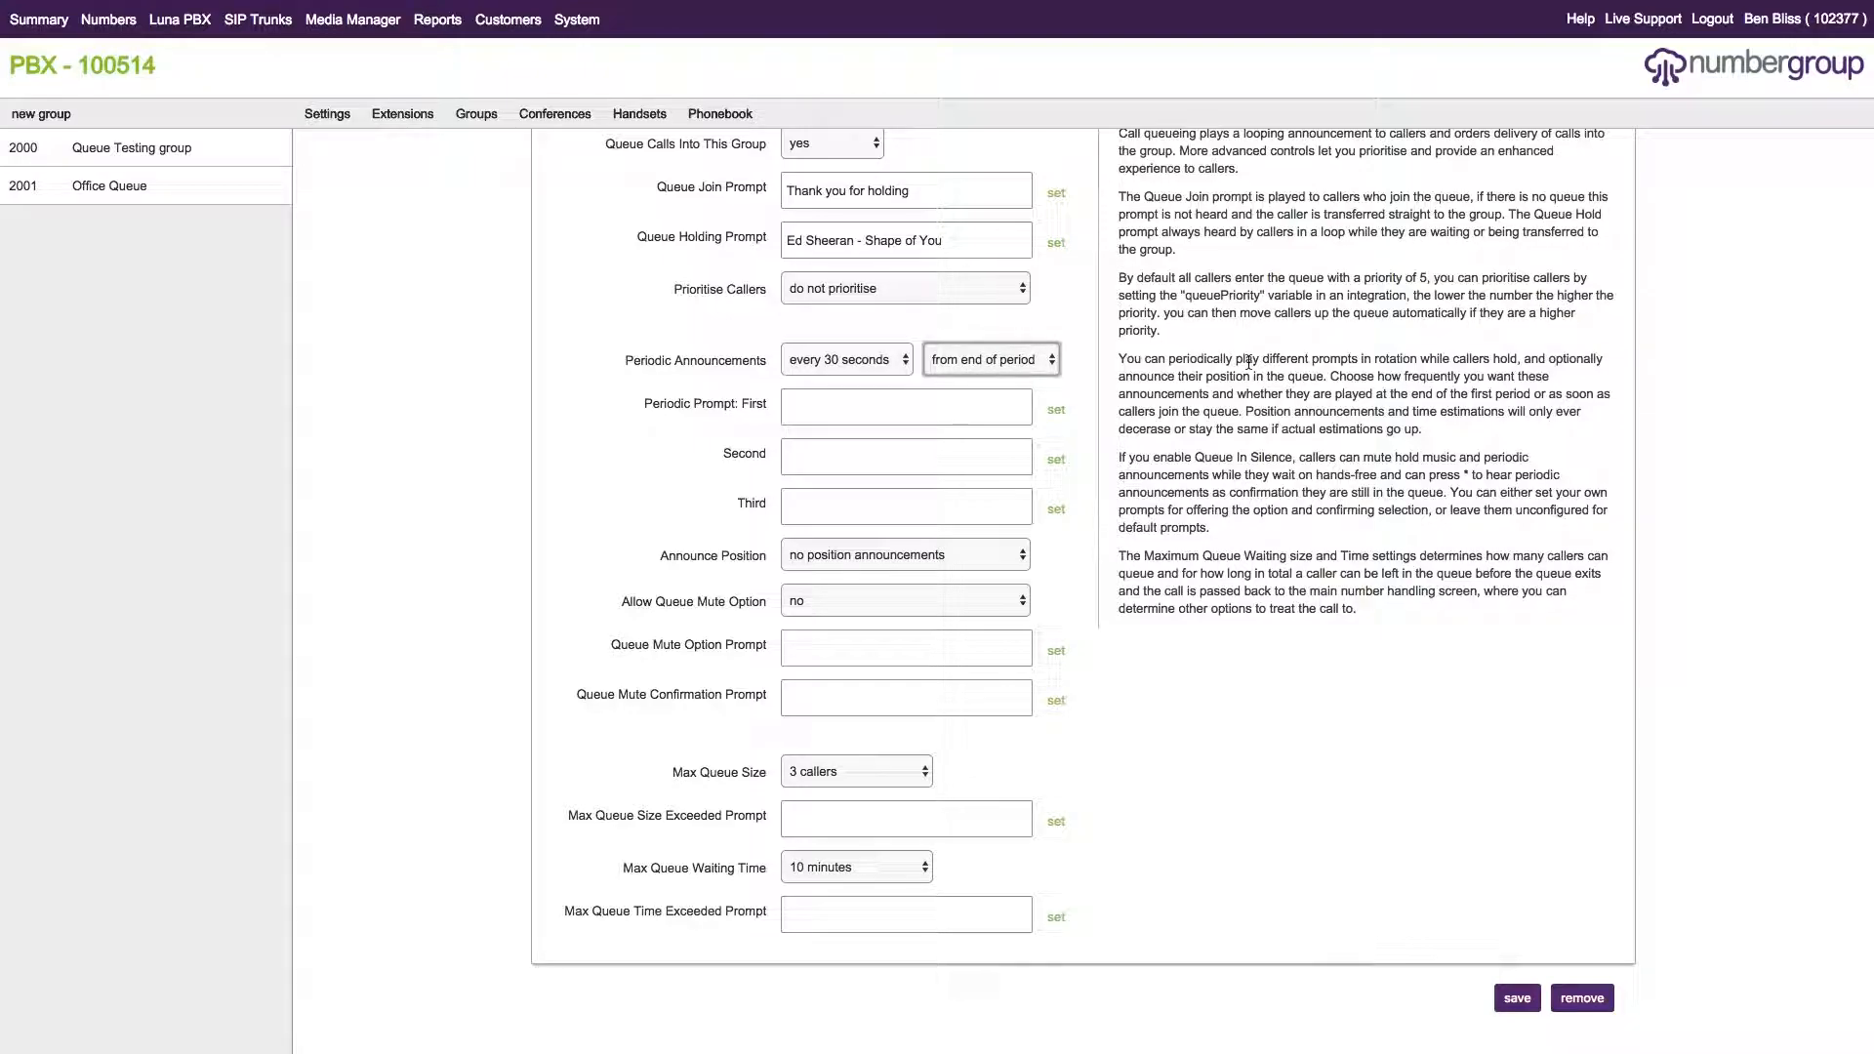
click(1017, 355)
click(1220, 373)
click(1233, 380)
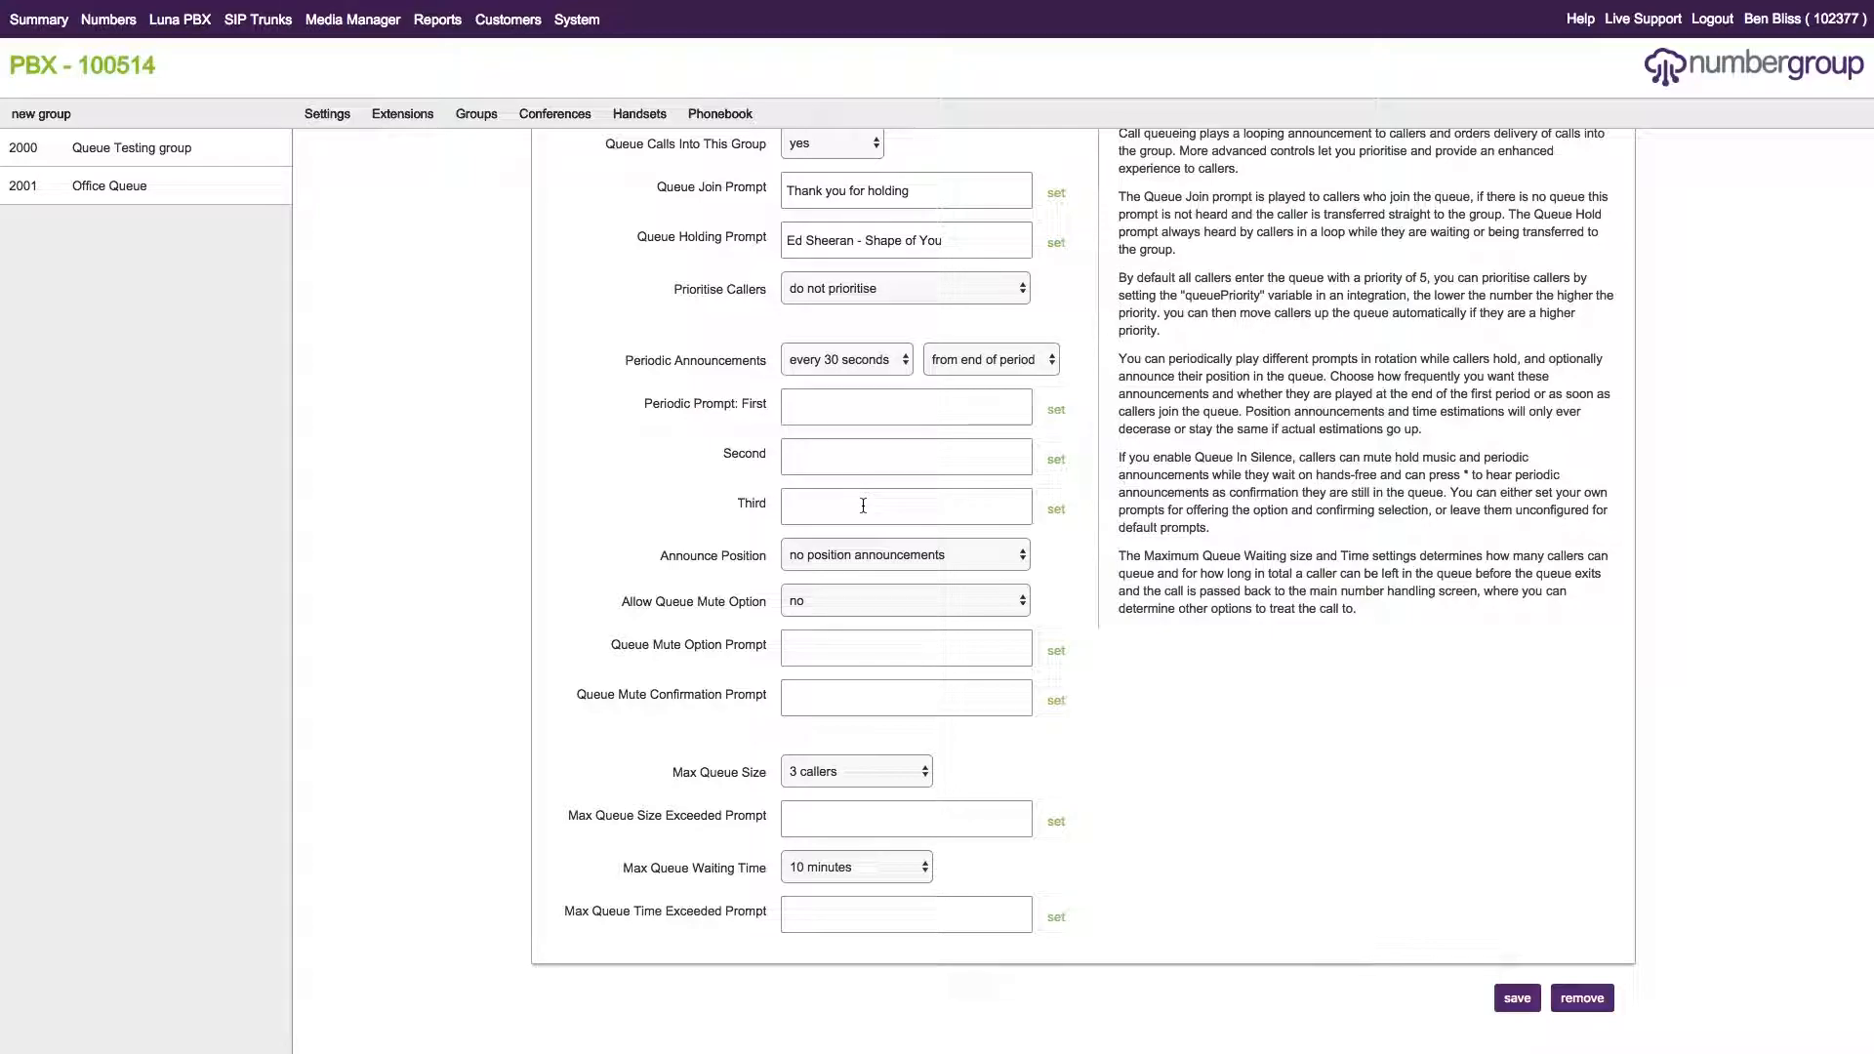
Set Periodic Prompt: First to Customer Specific 'Please hold the line'.
click(1057, 415)
click(645, 502)
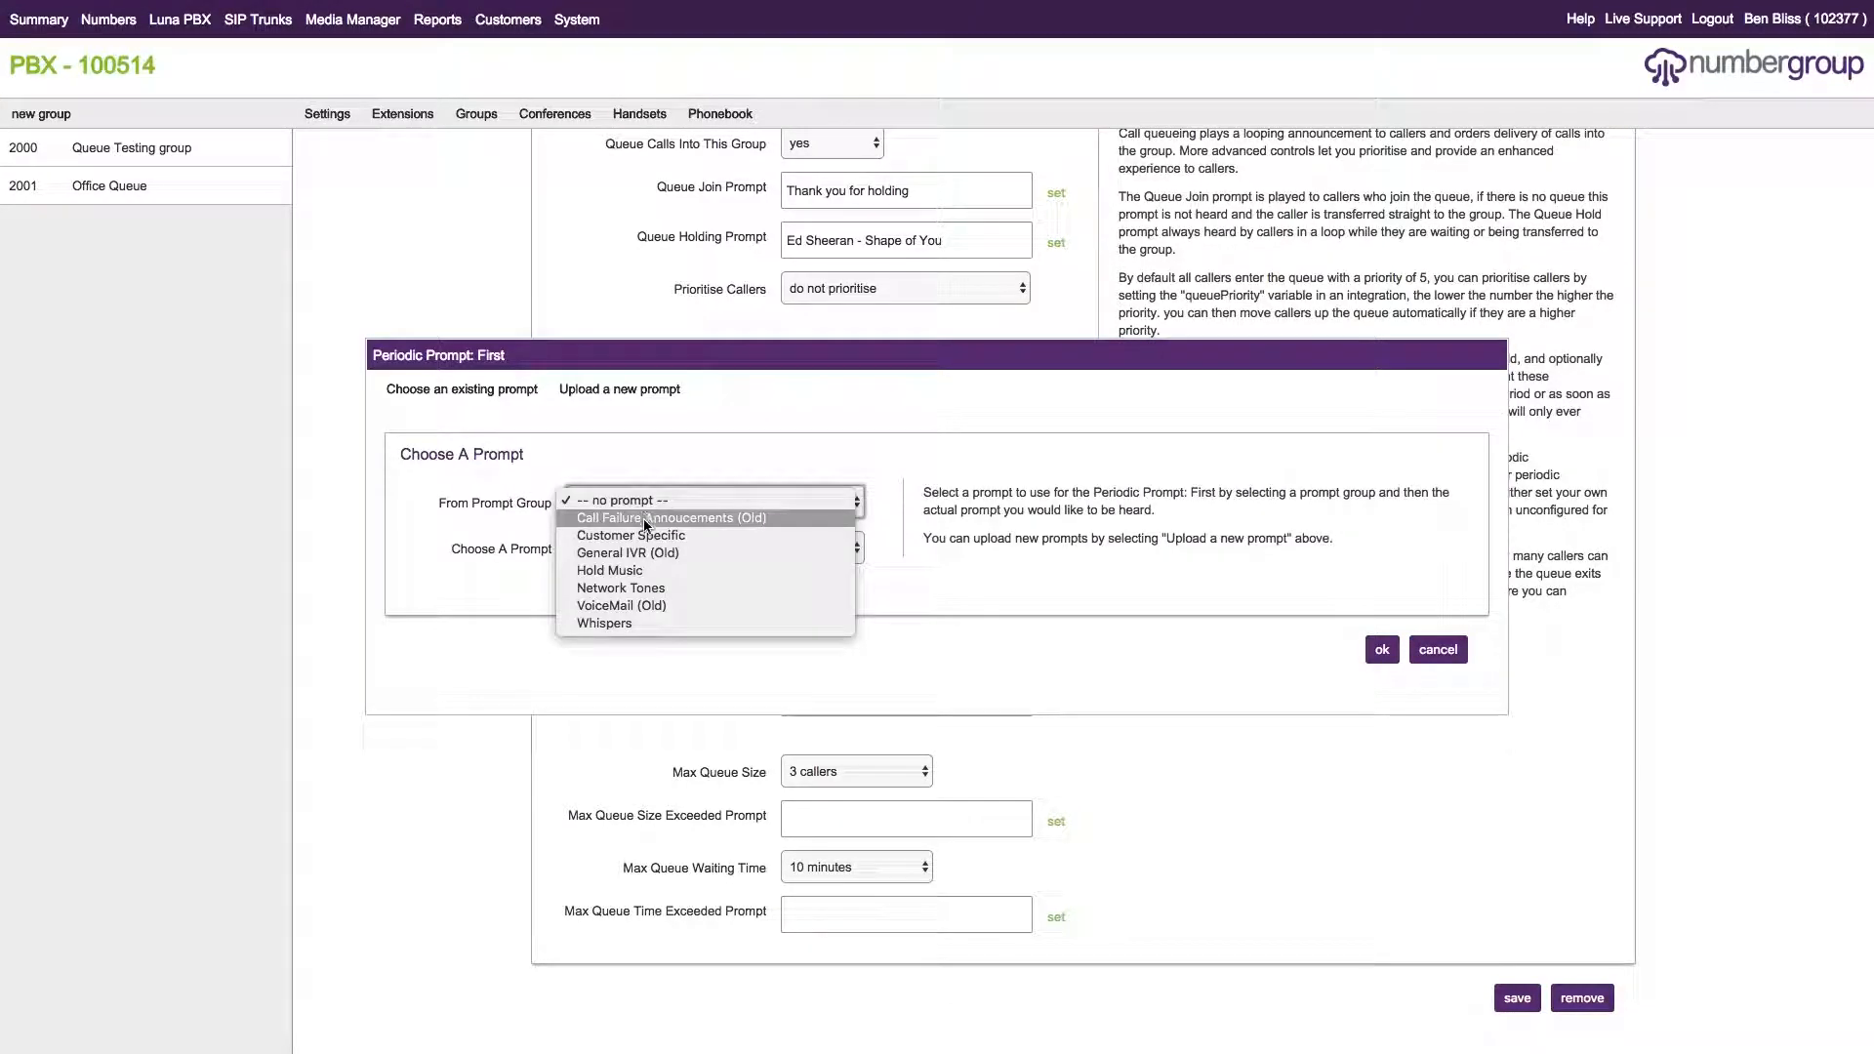
click(671, 540)
click(650, 549)
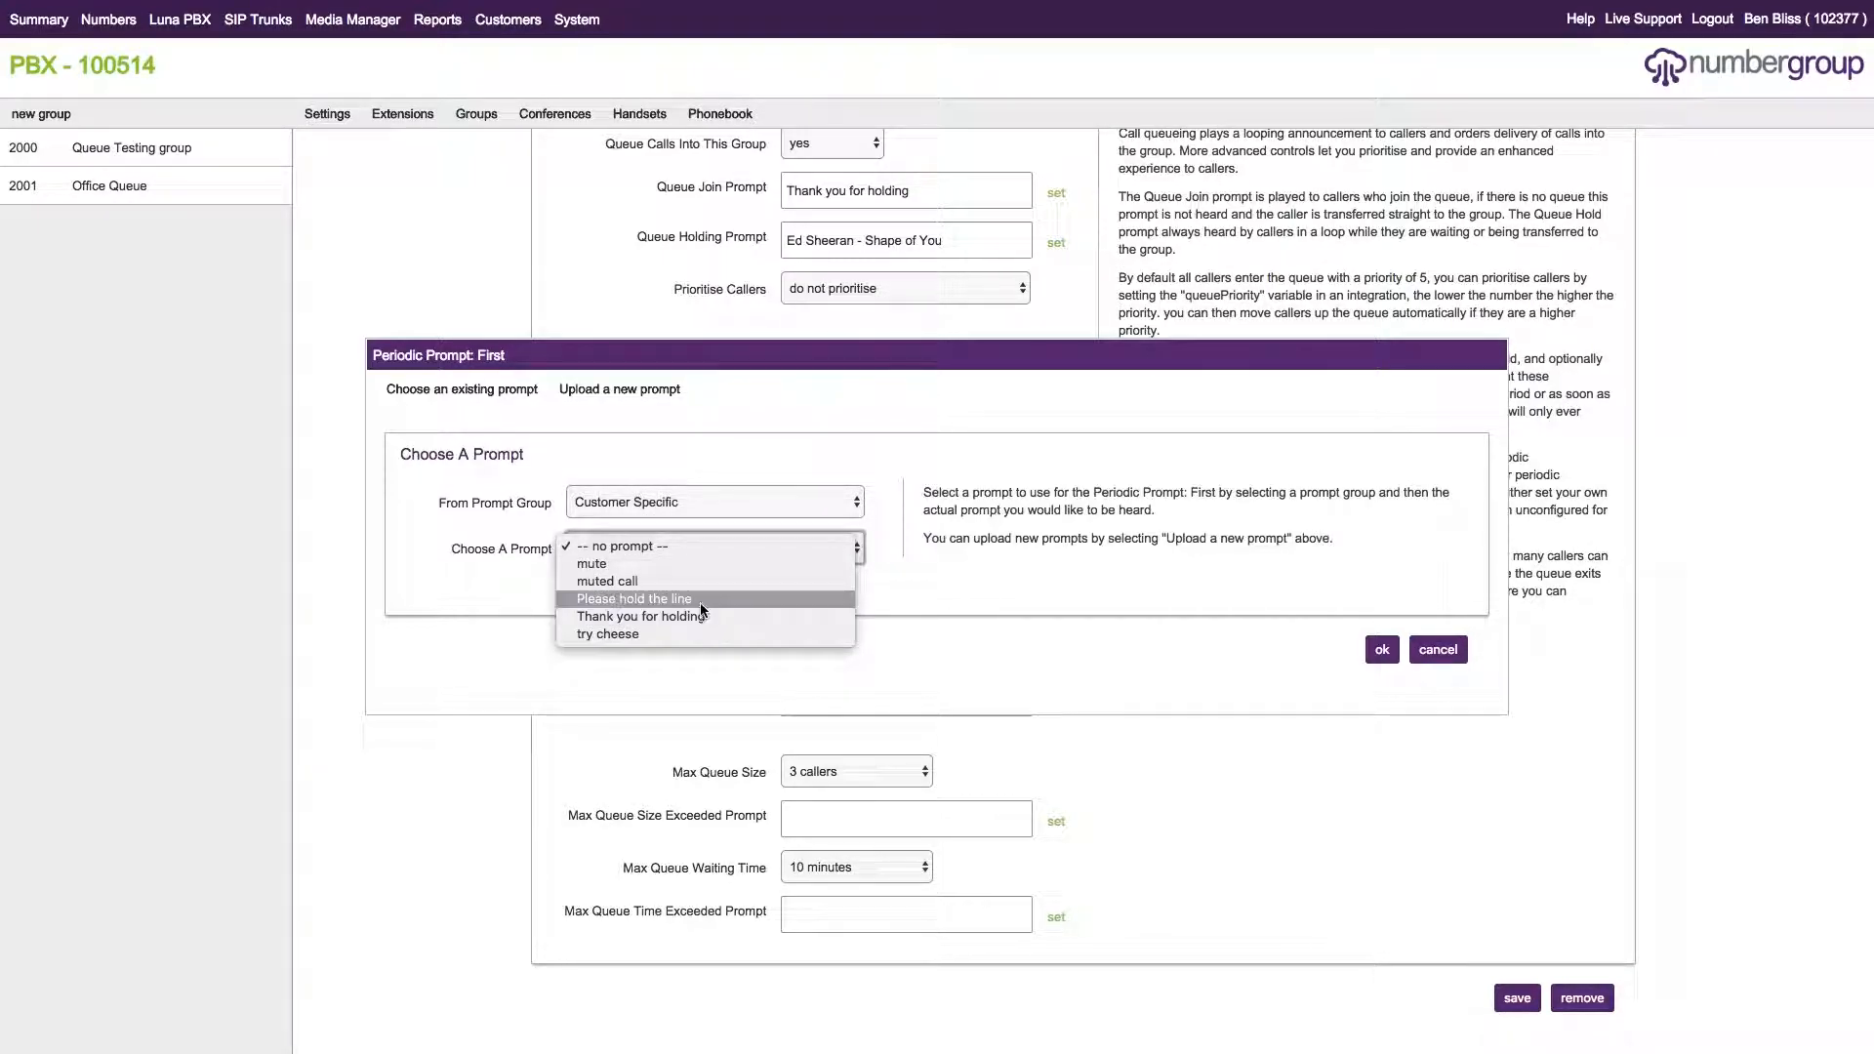
click(754, 471)
click(1316, 653)
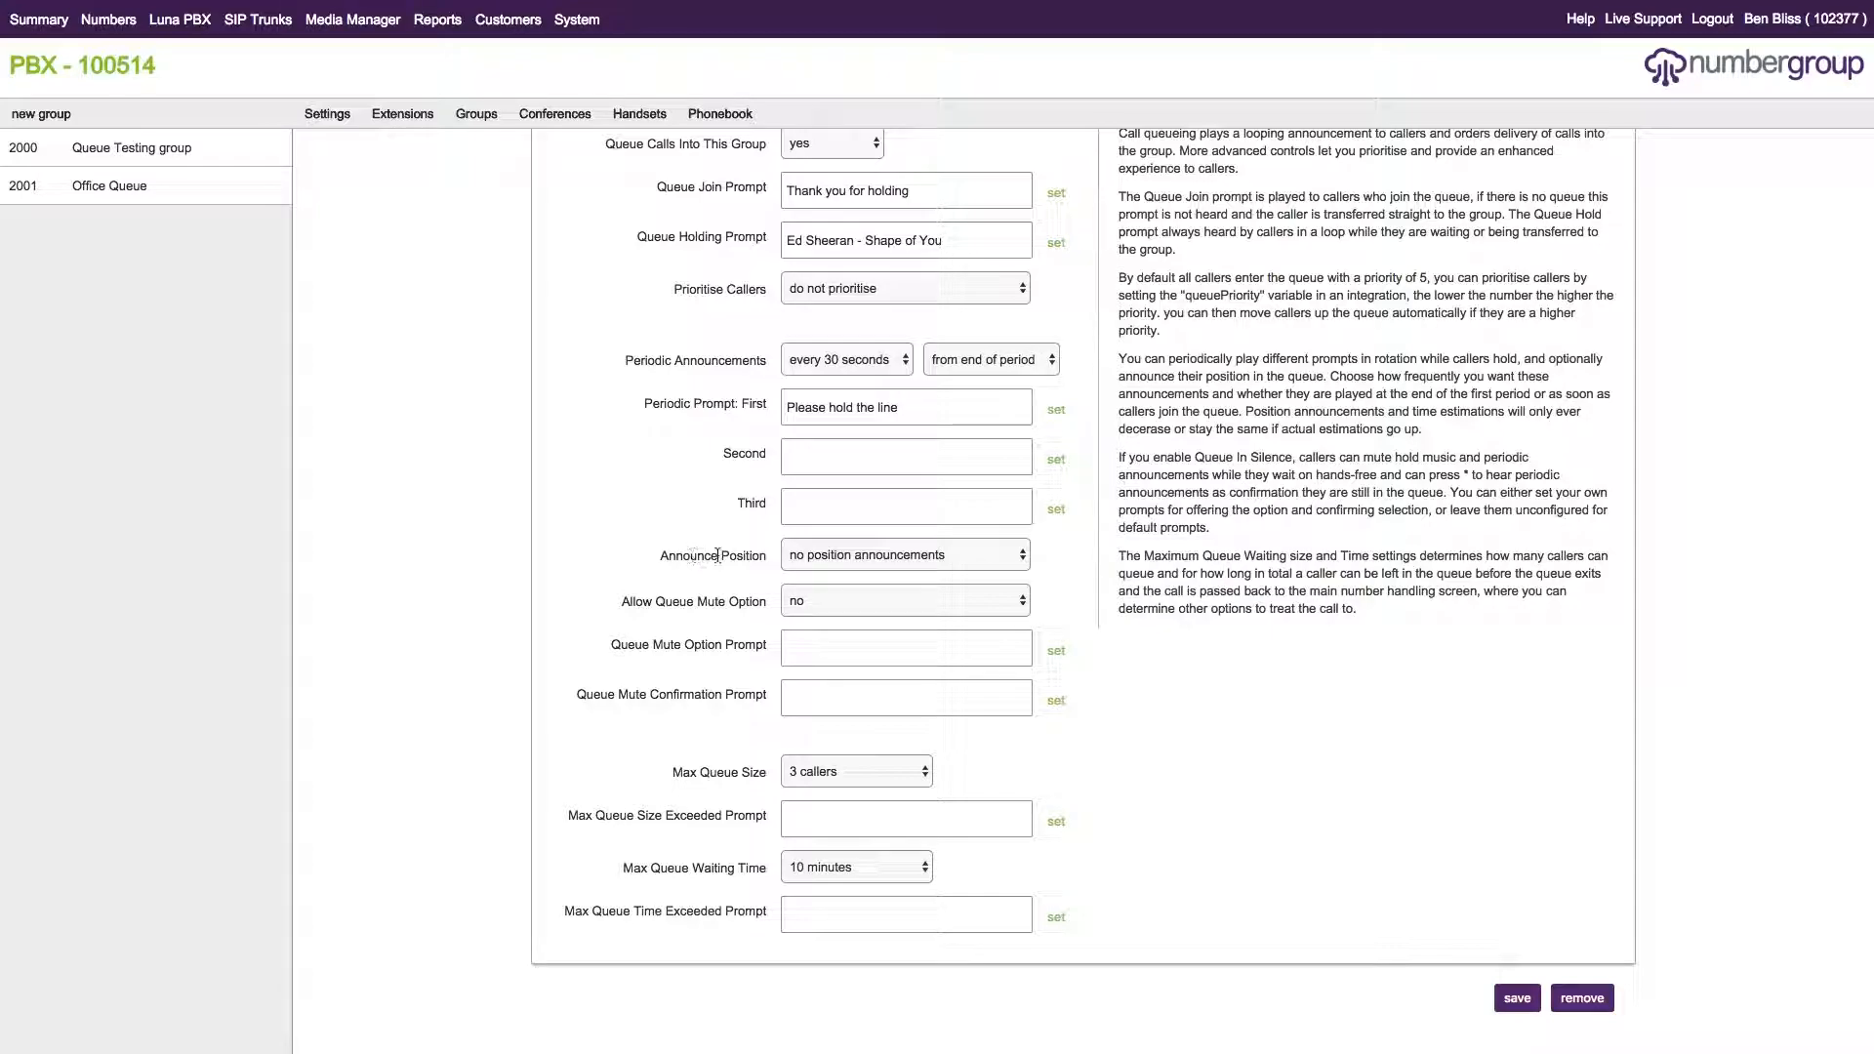
Set Announce Position to announce each caller's position in queue.
click(875, 554)
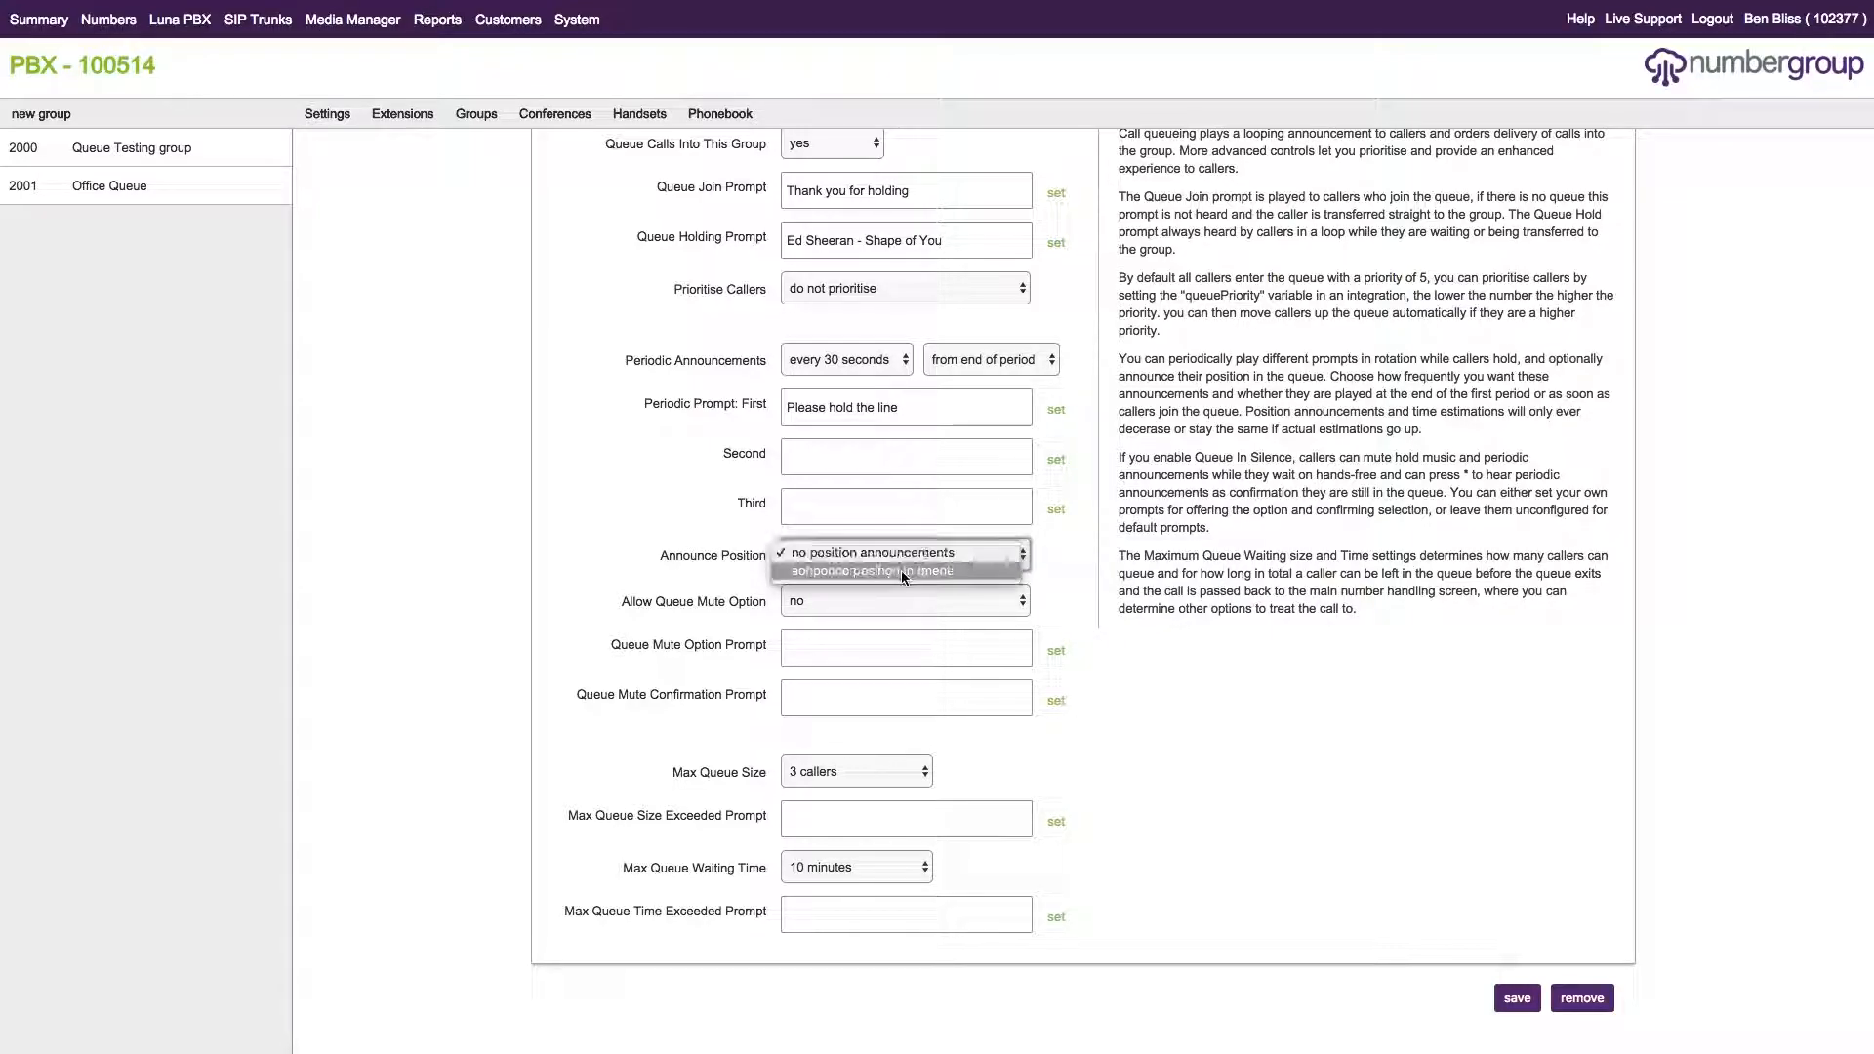
click(900, 570)
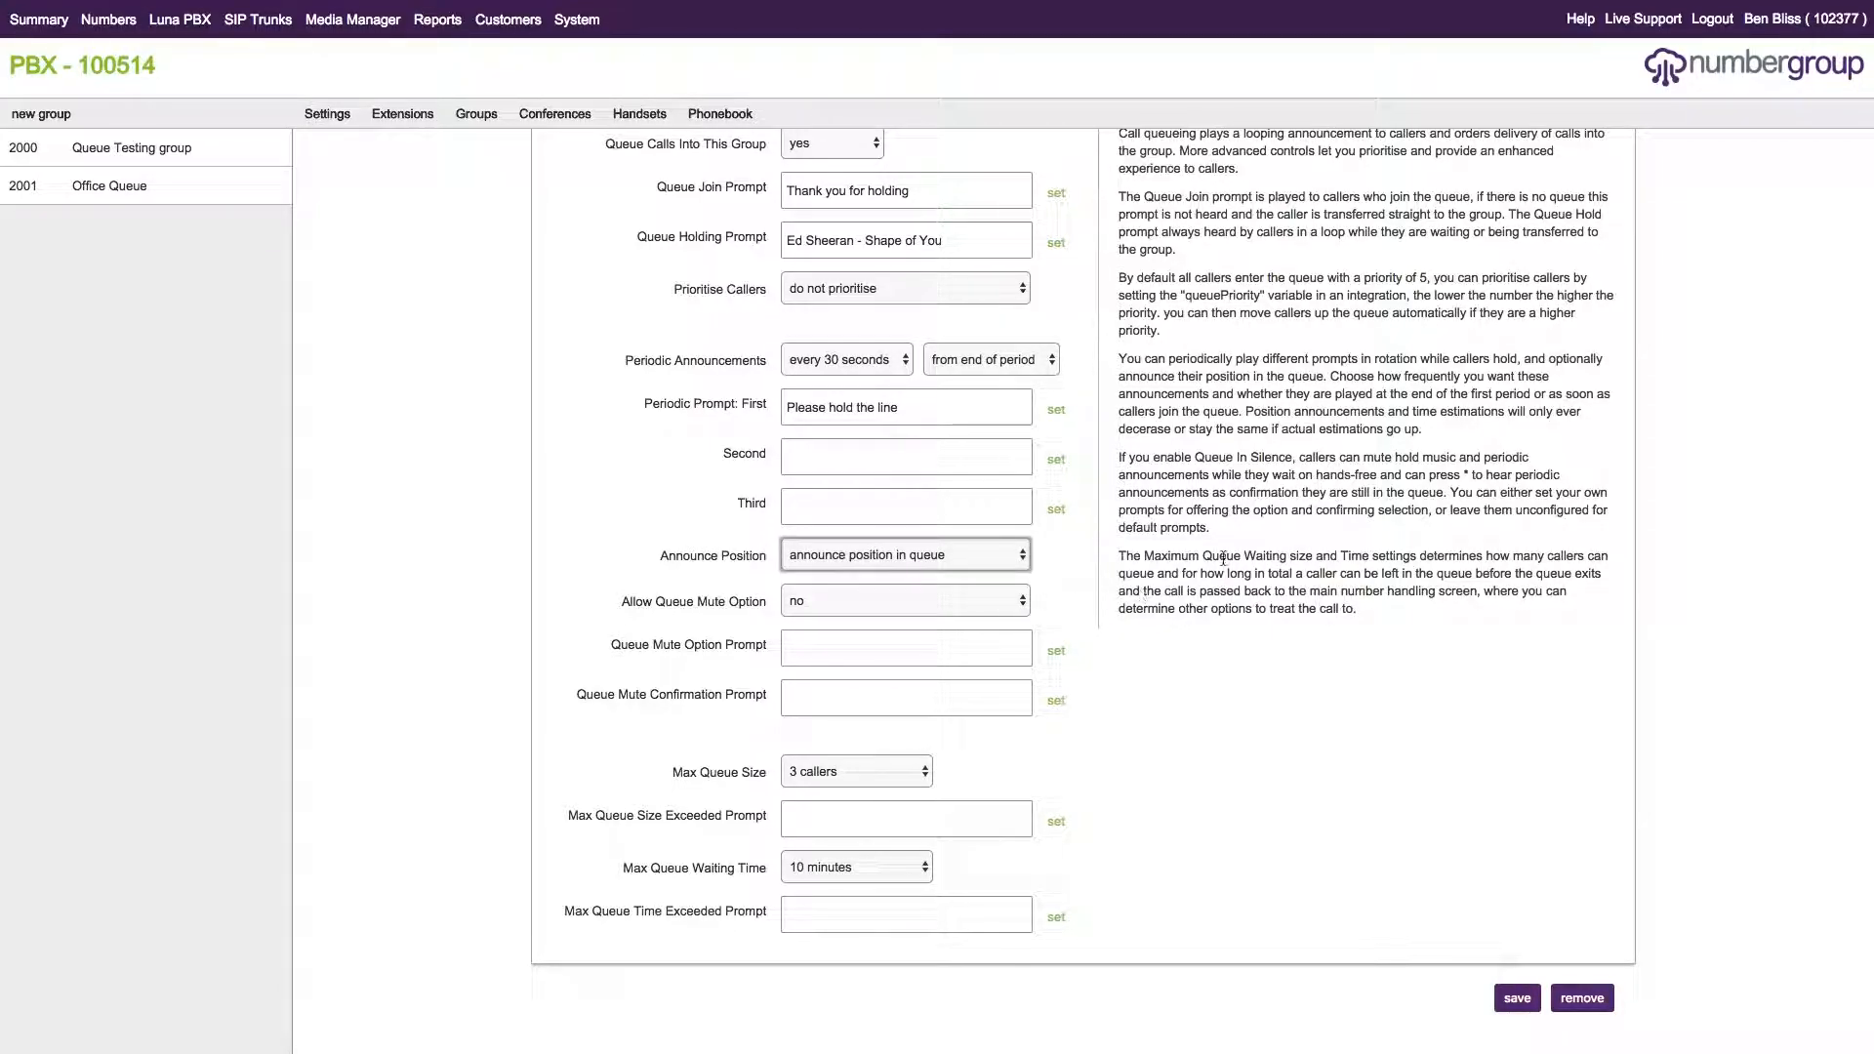
click(1251, 535)
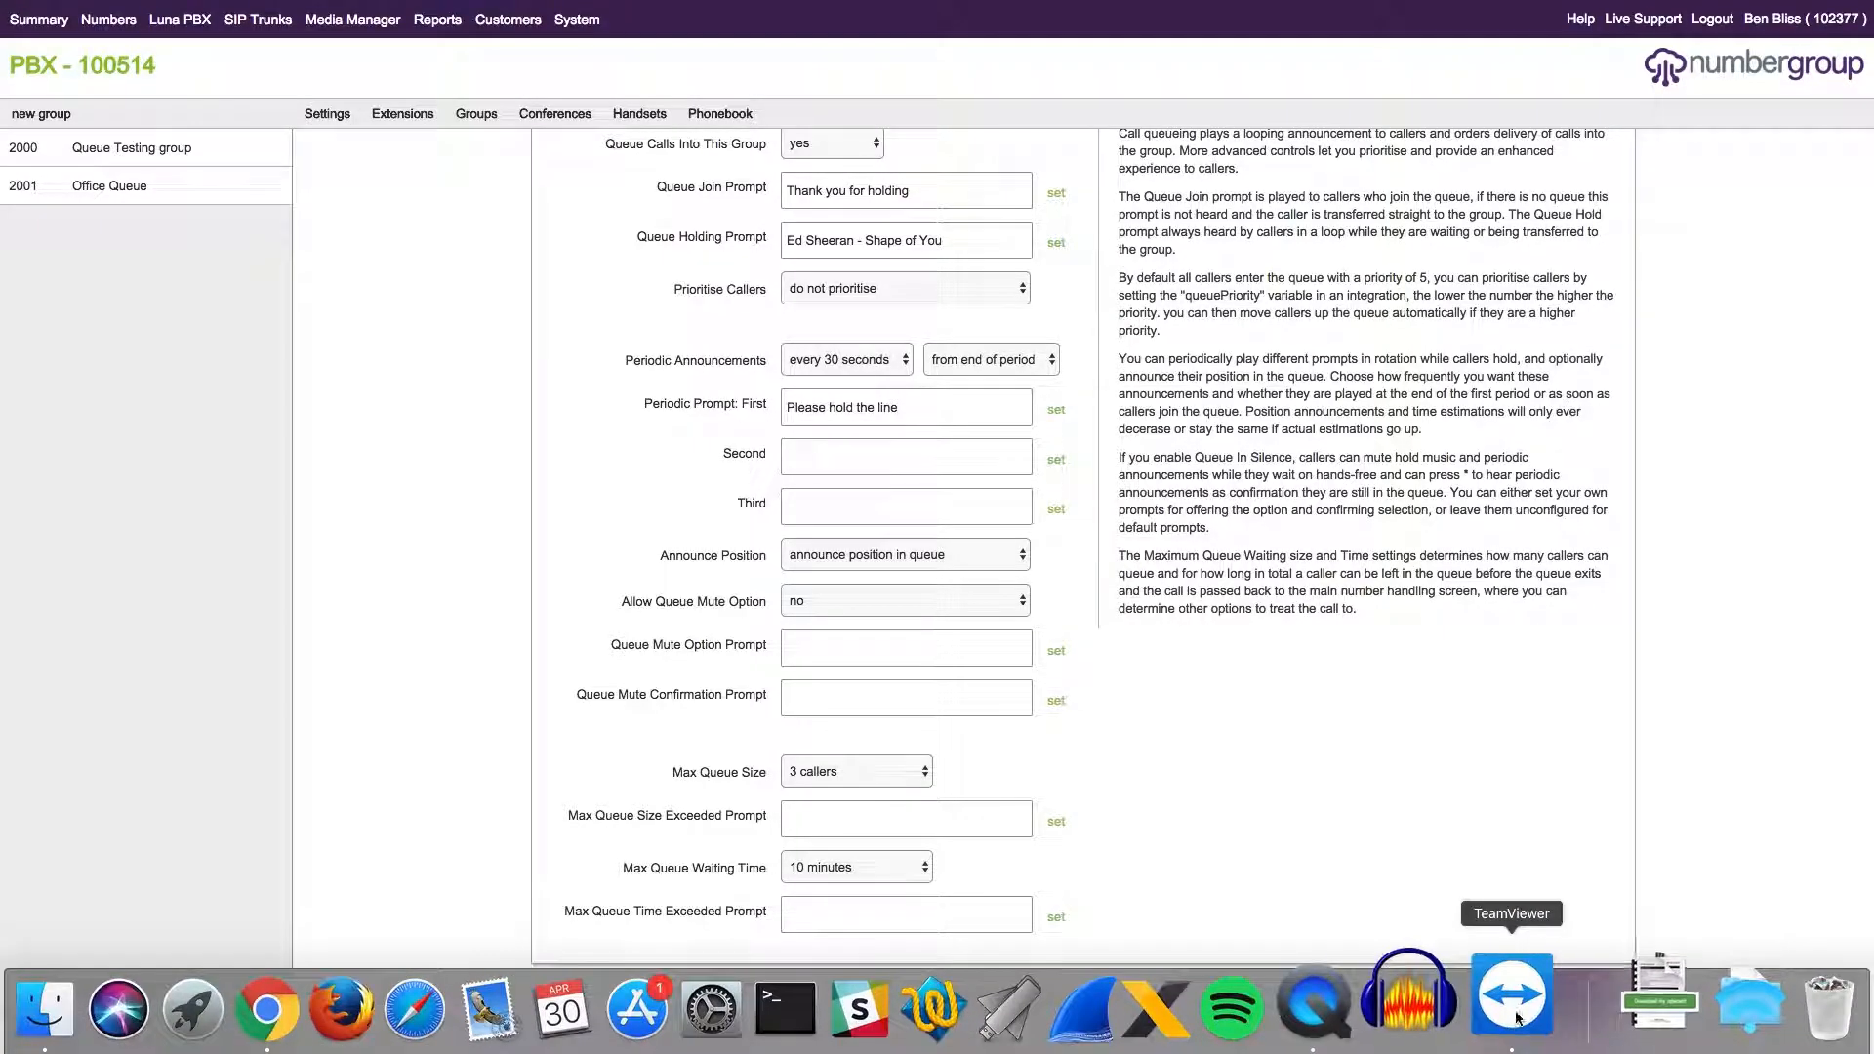
Save the group with the new announcement and position settings.
click(1514, 996)
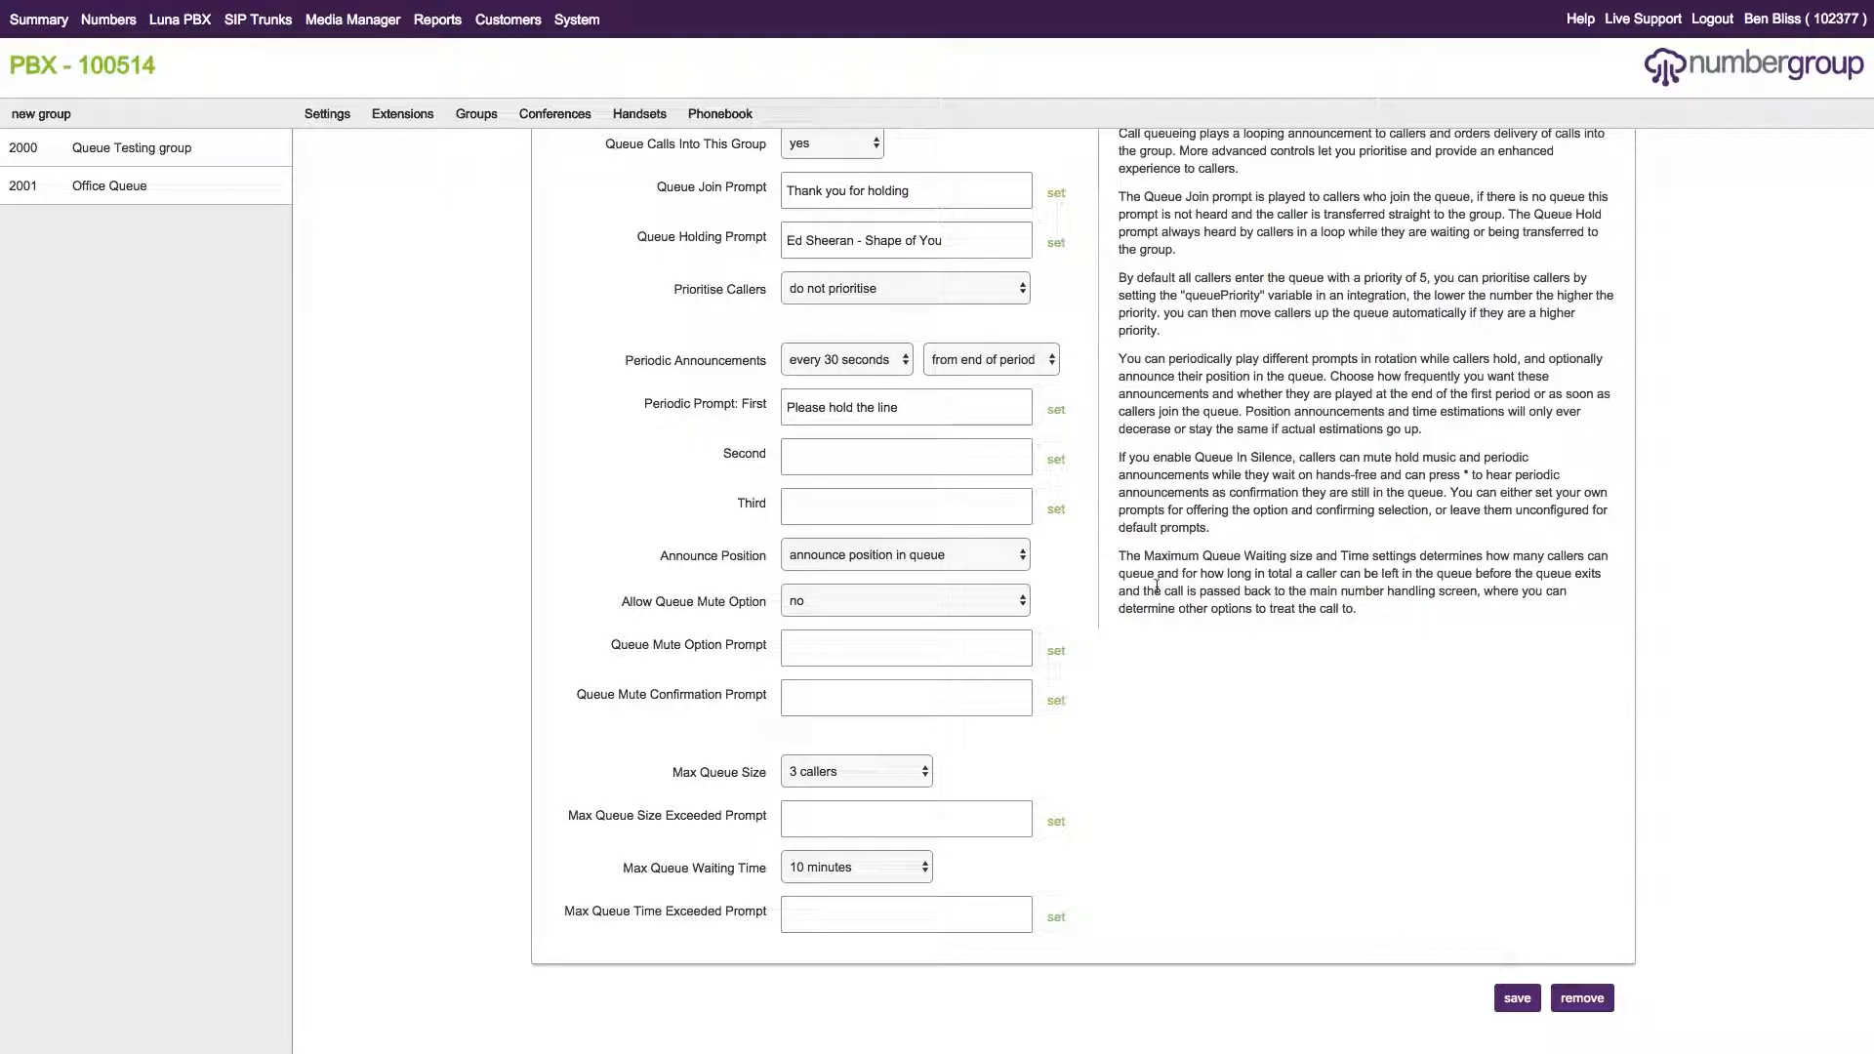
click(893, 610)
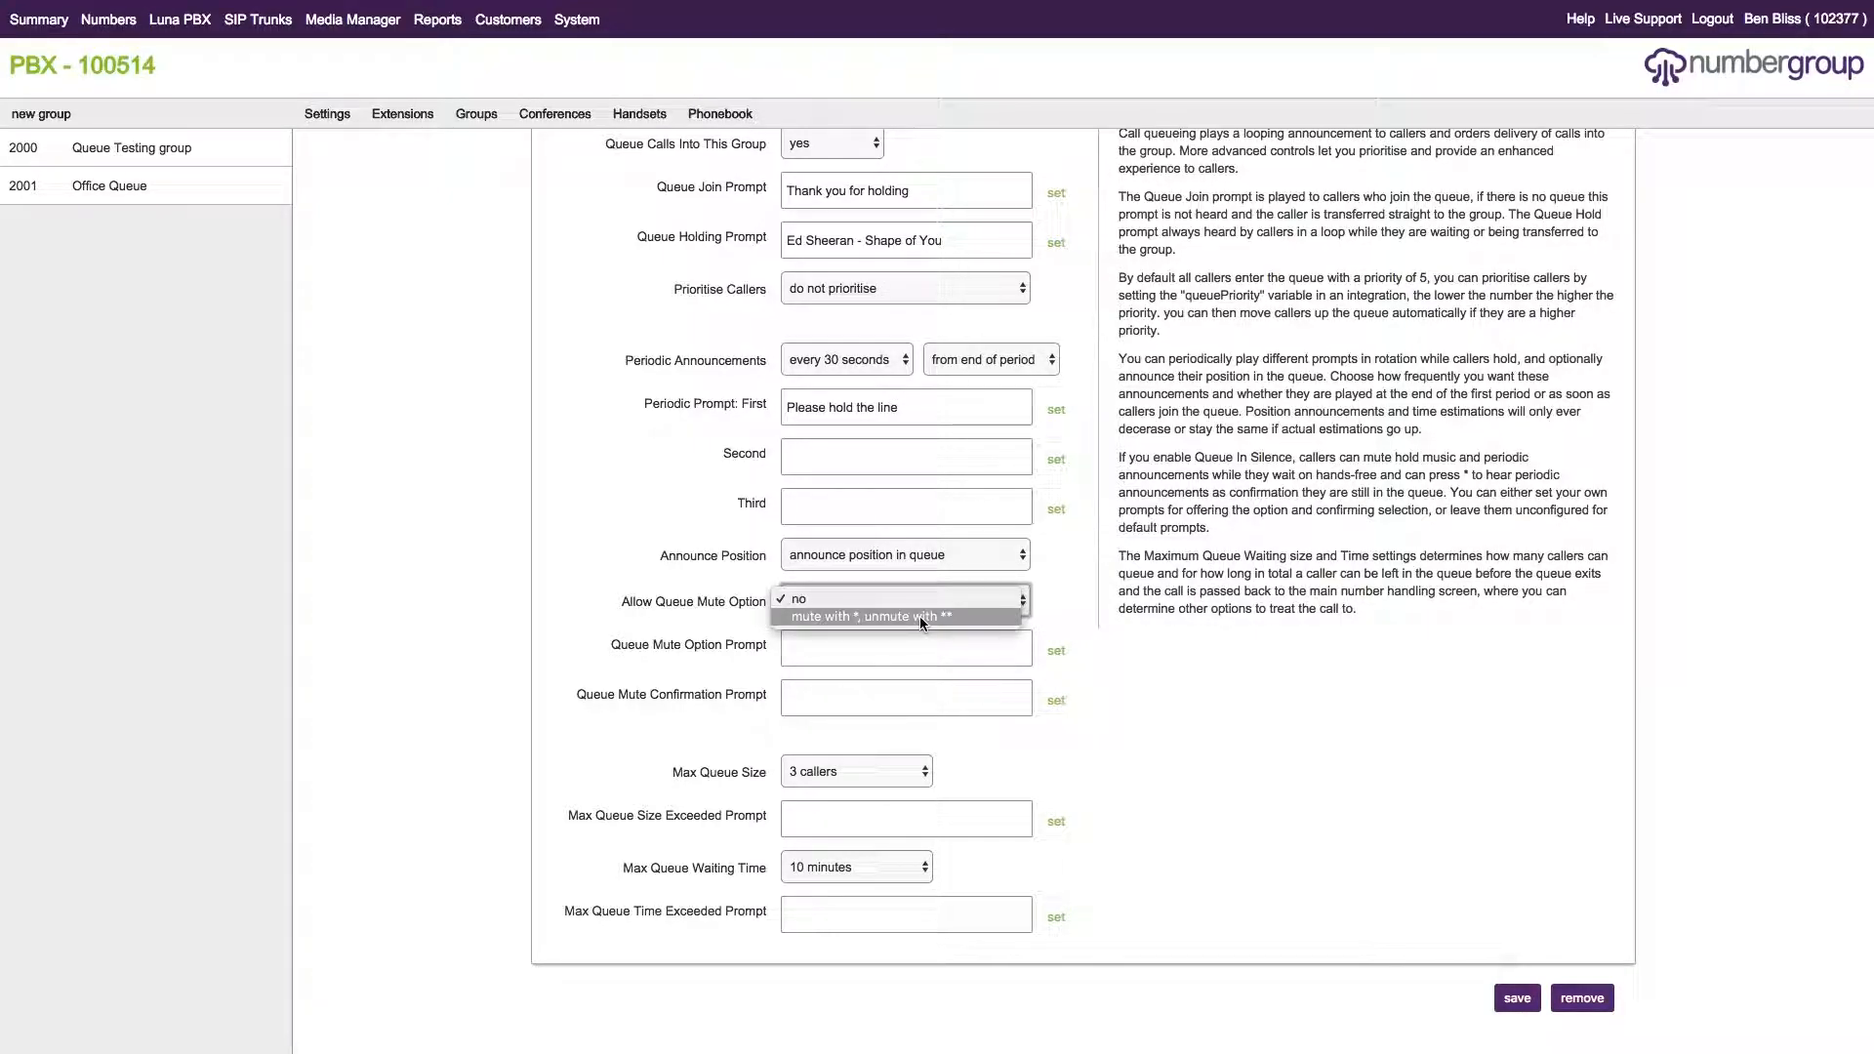
click(919, 617)
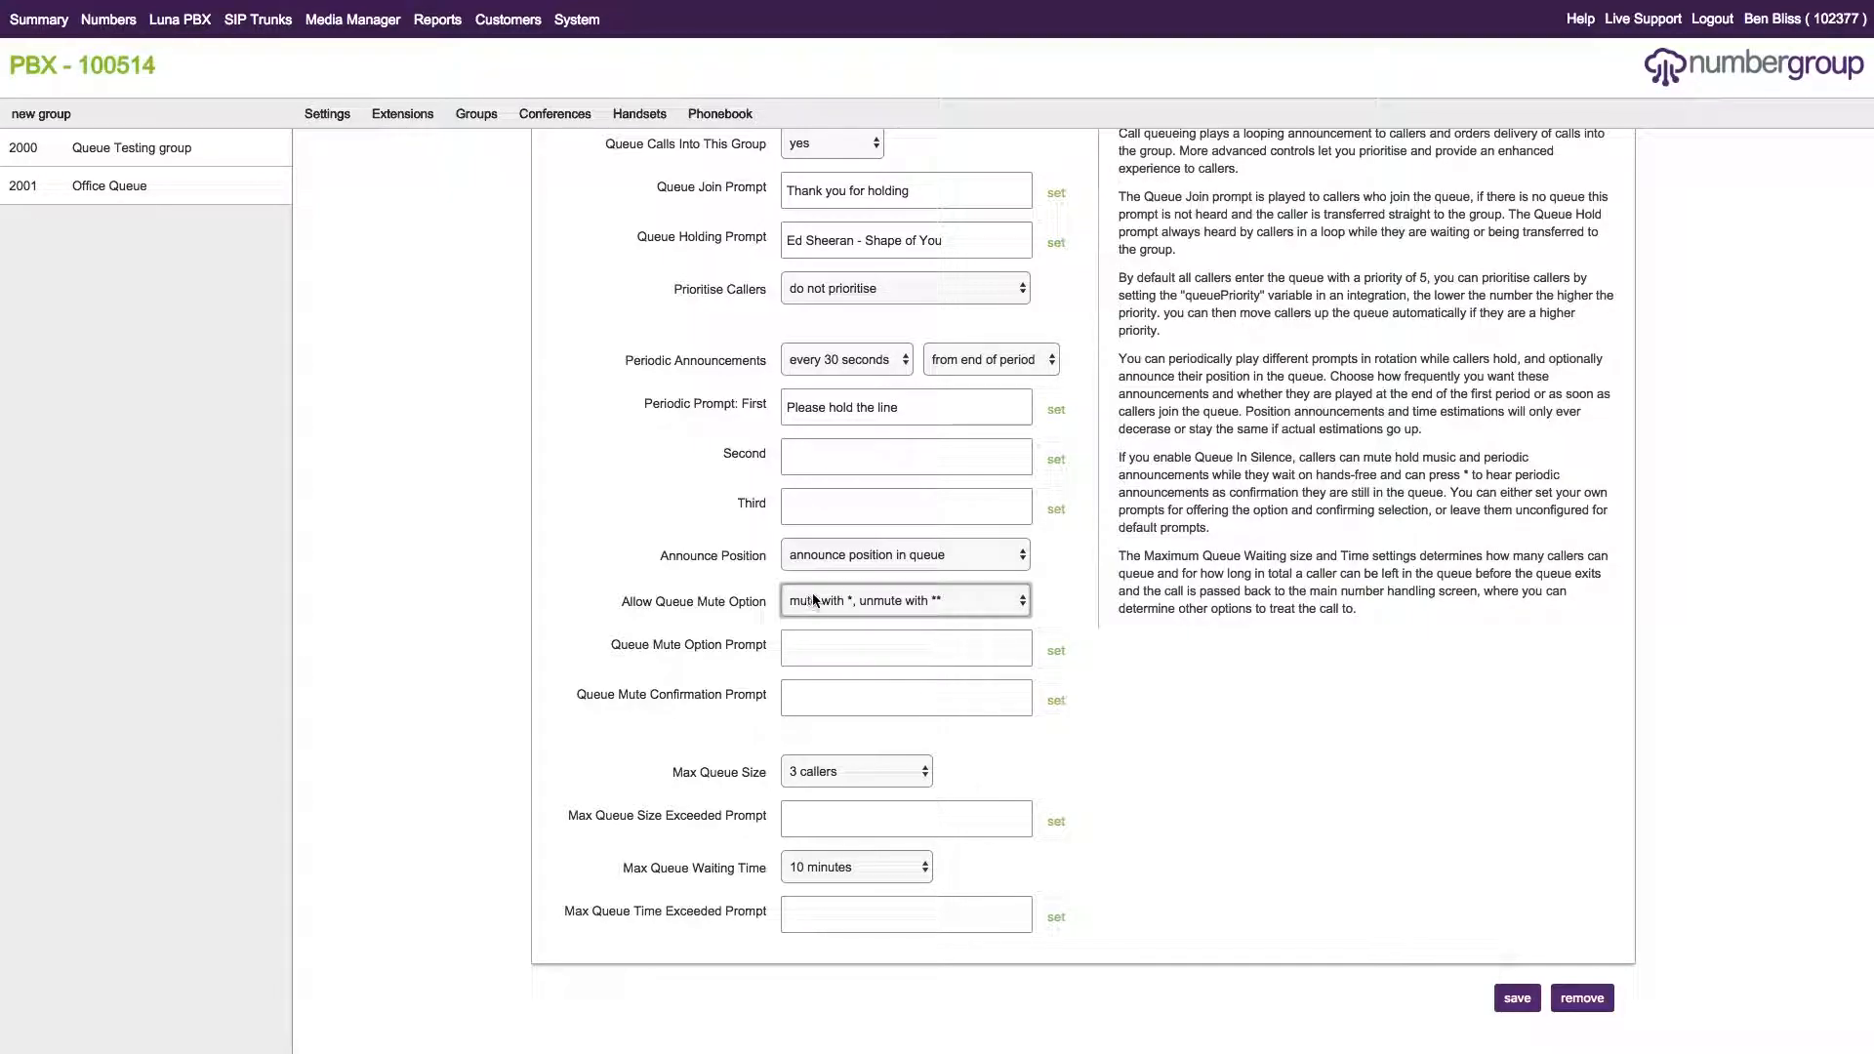
click(1524, 999)
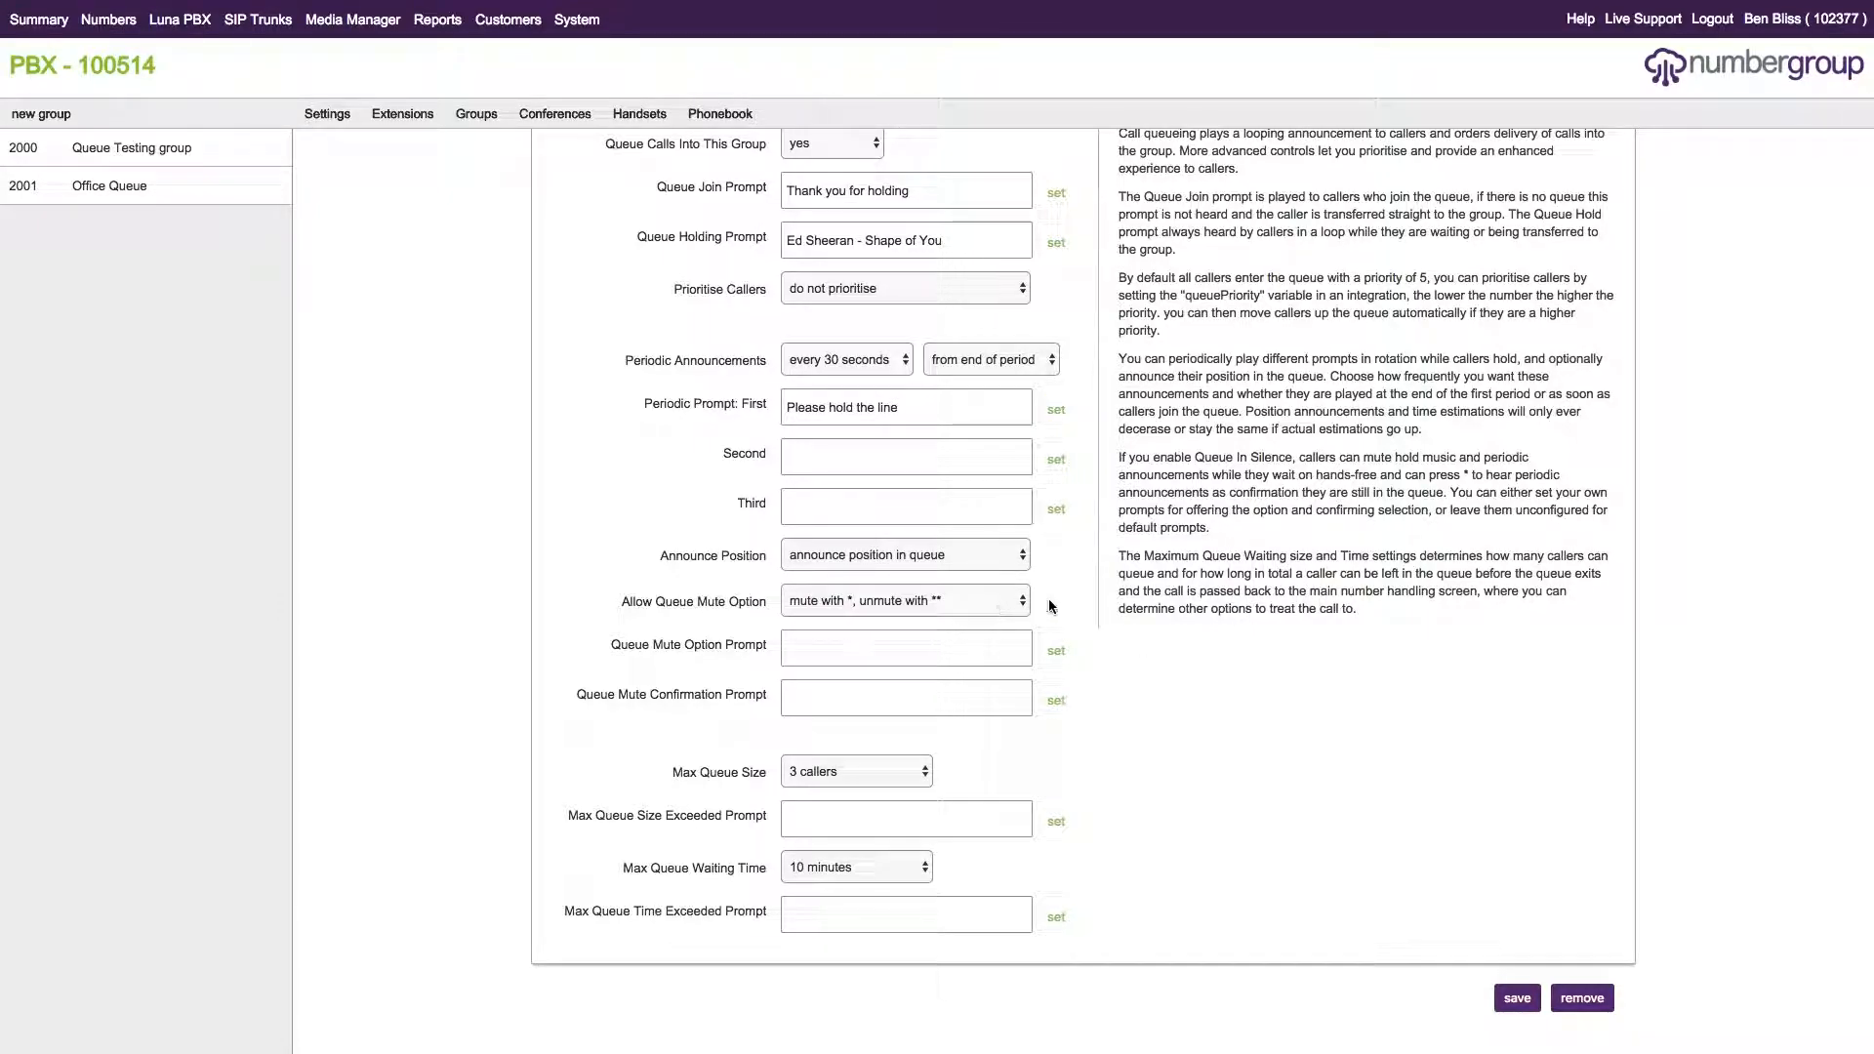
click(923, 605)
click(918, 582)
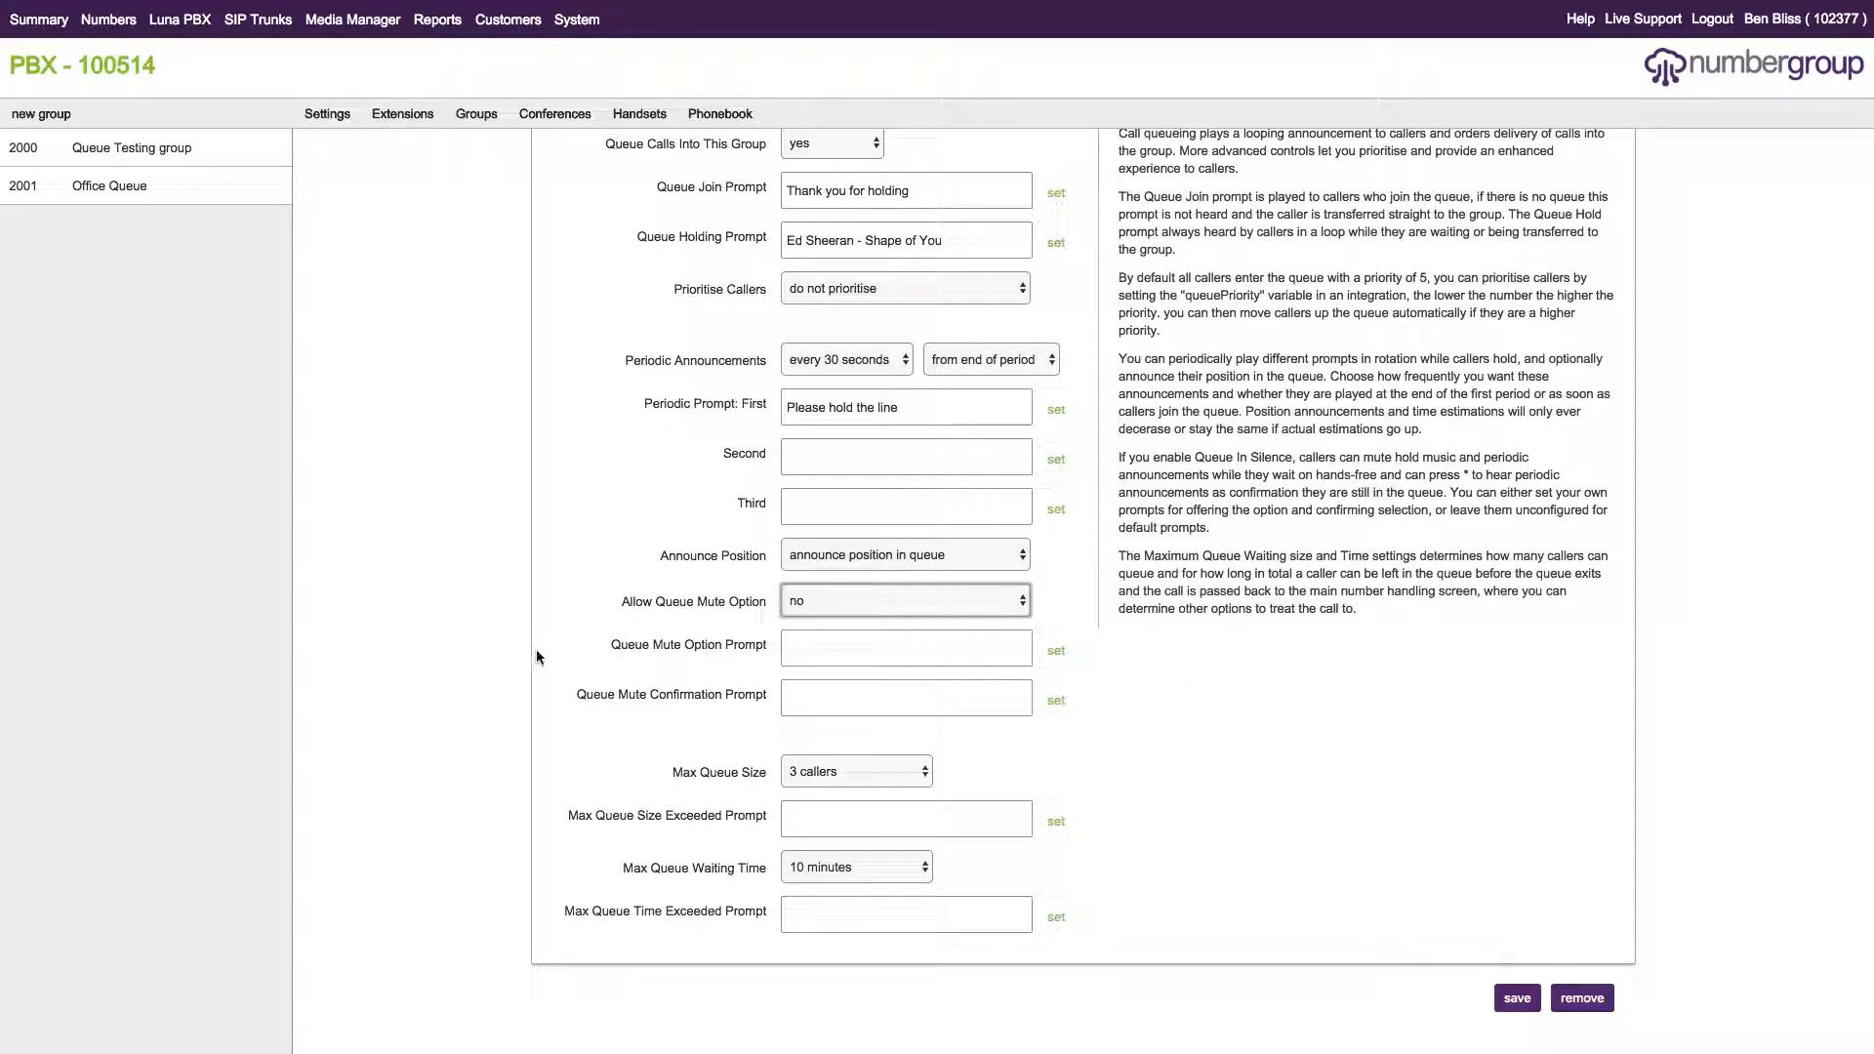
click(906, 600)
click(858, 617)
drag(616, 645, 765, 645)
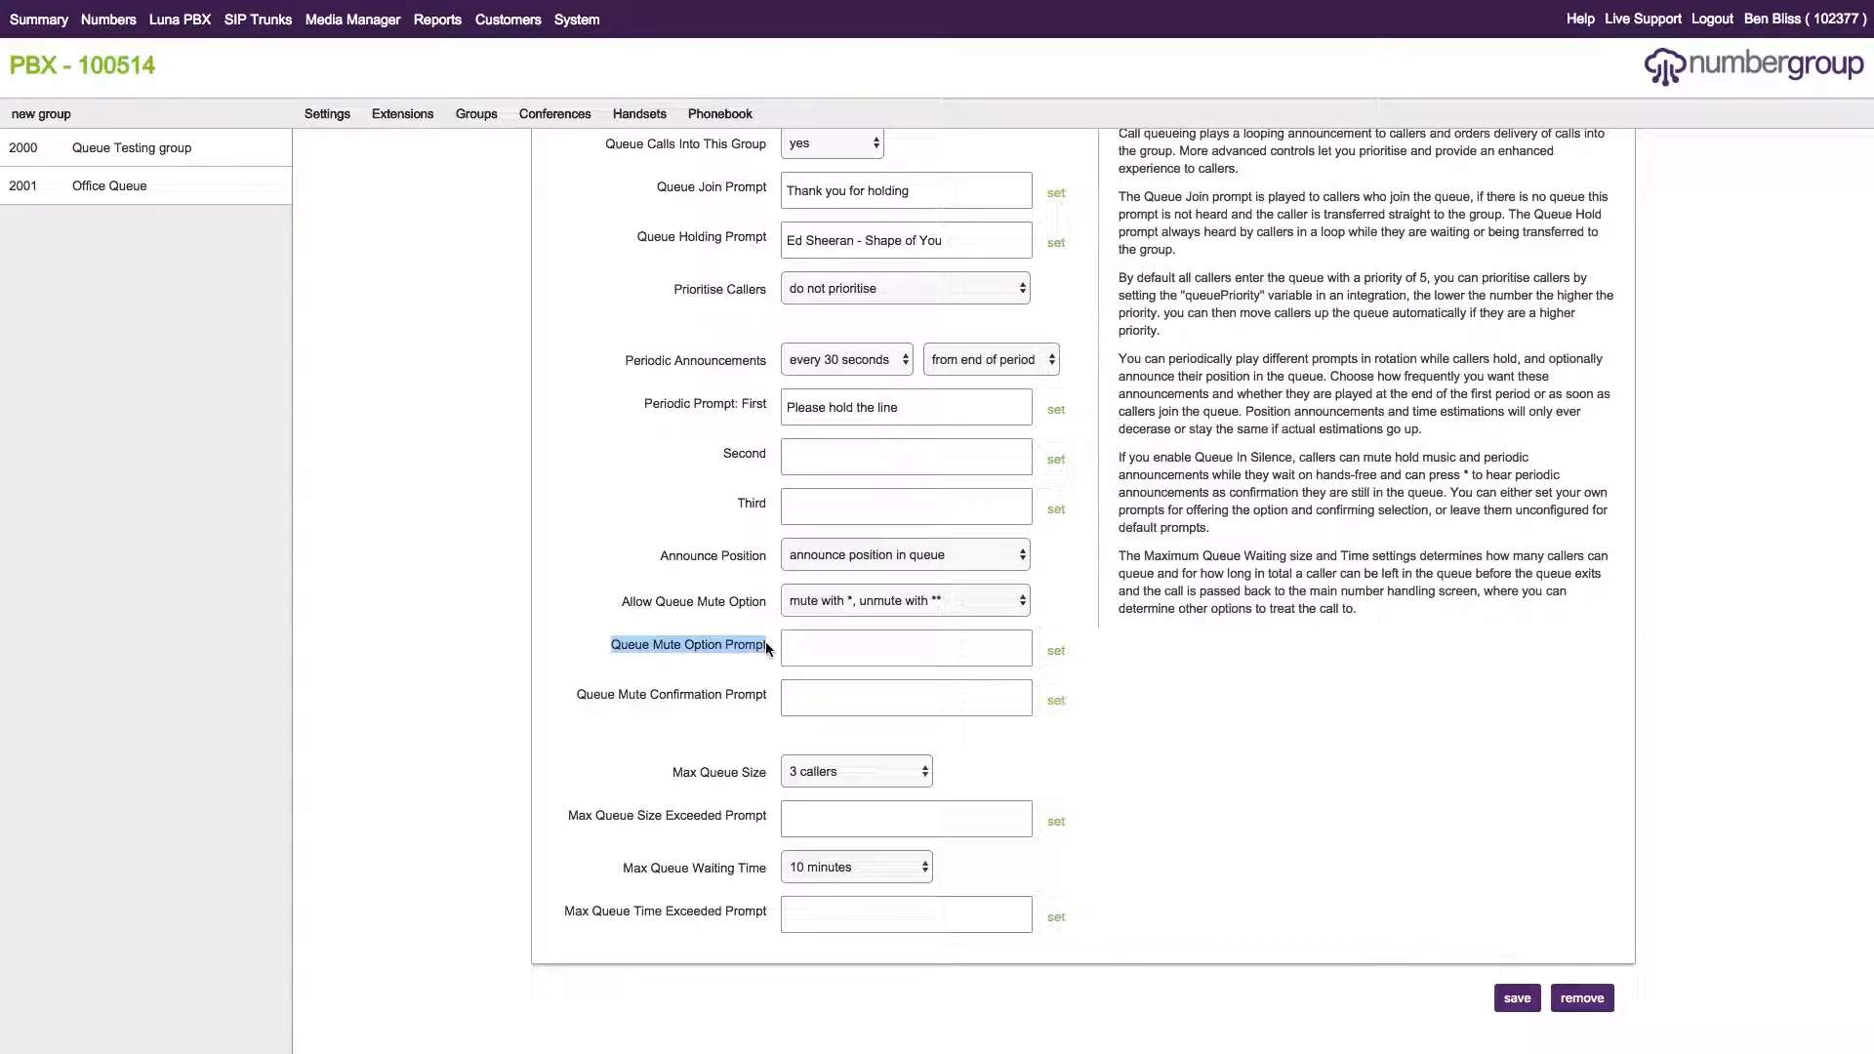
click(759, 650)
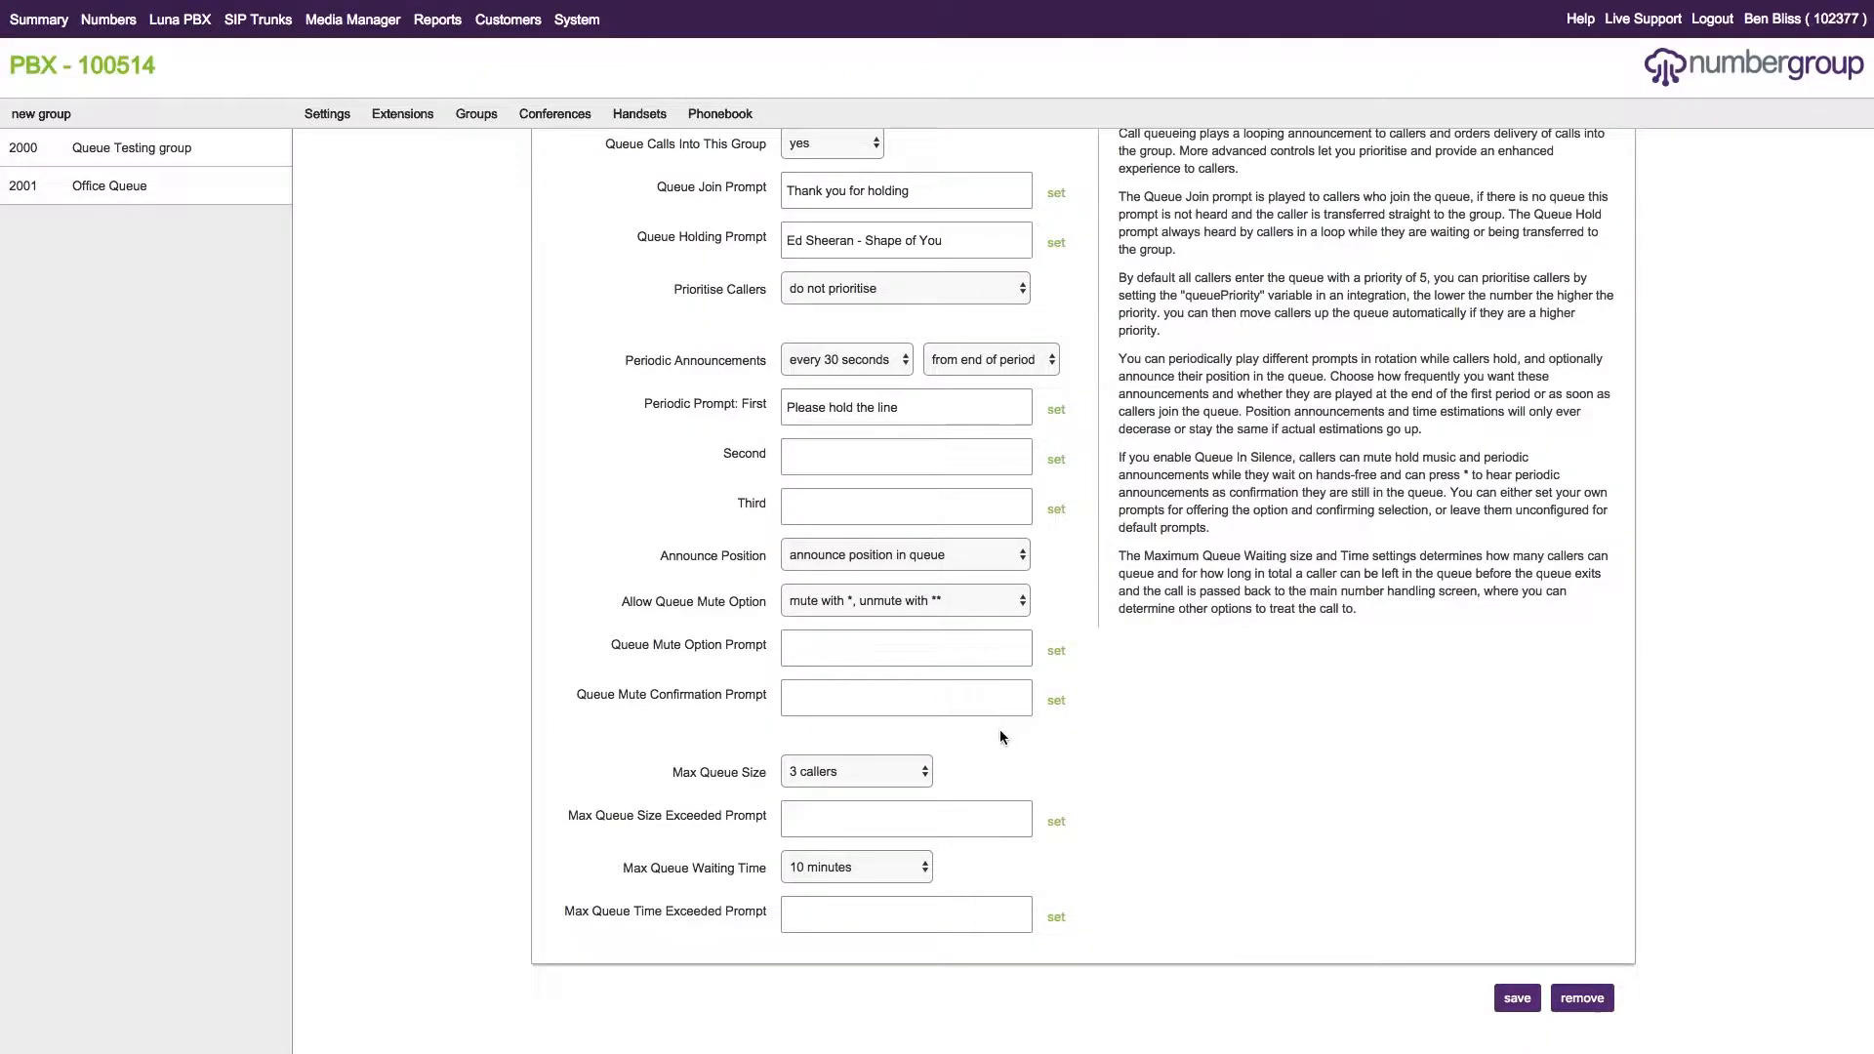
Set Allow Queue Mute Option to no and save.
click(930, 602)
click(845, 581)
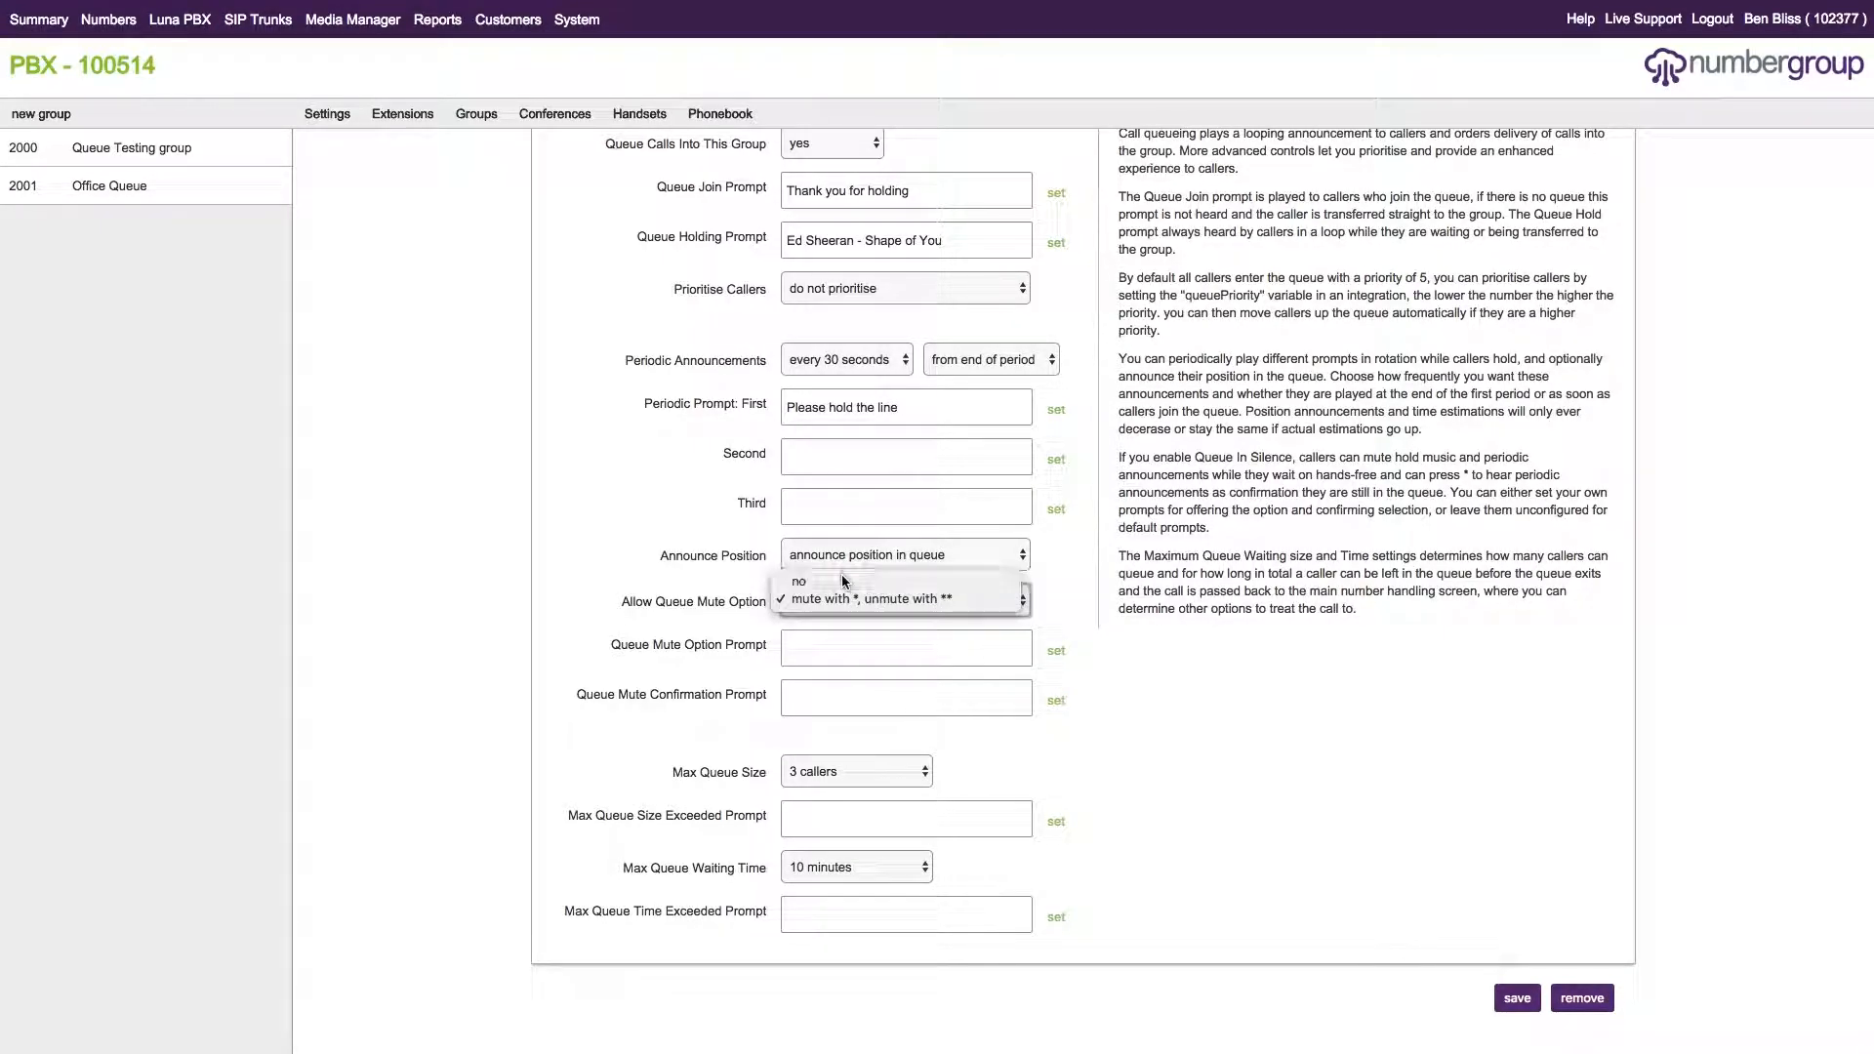
click(1528, 1001)
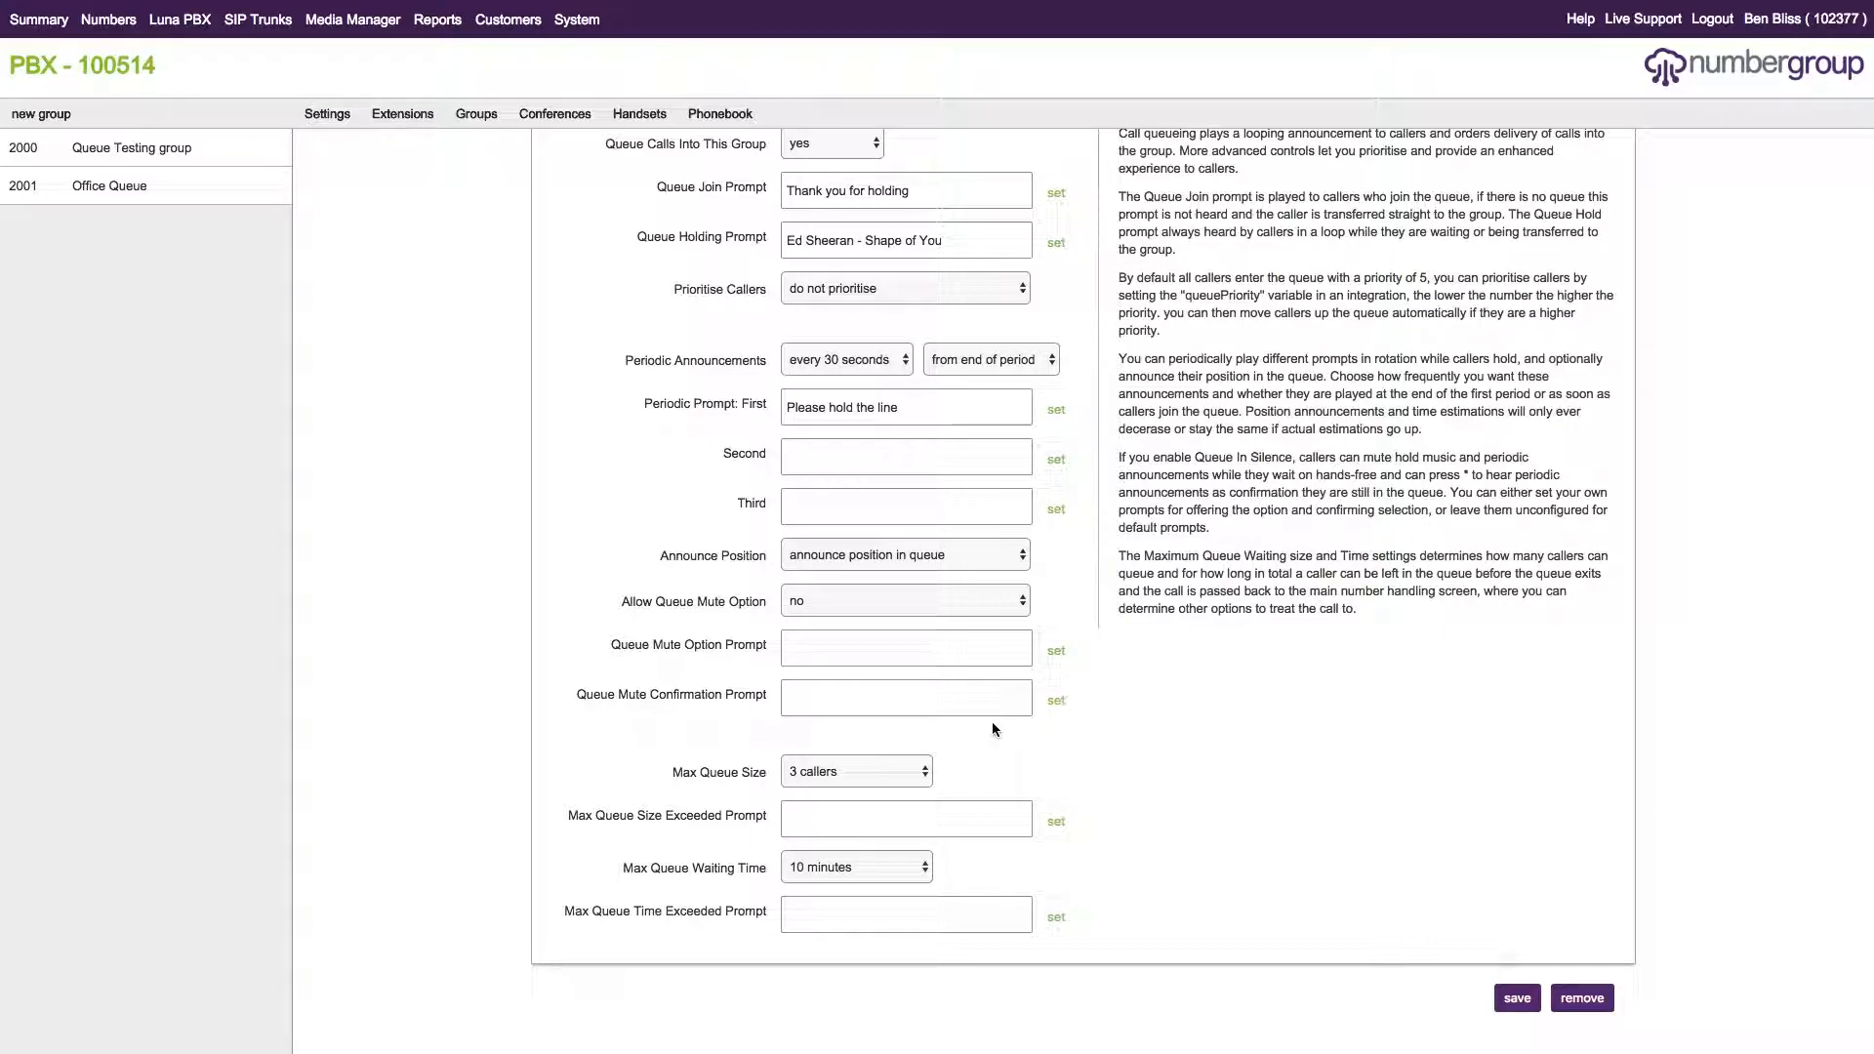
Limit Max Queue Size to 10 callers and save the group.
click(865, 776)
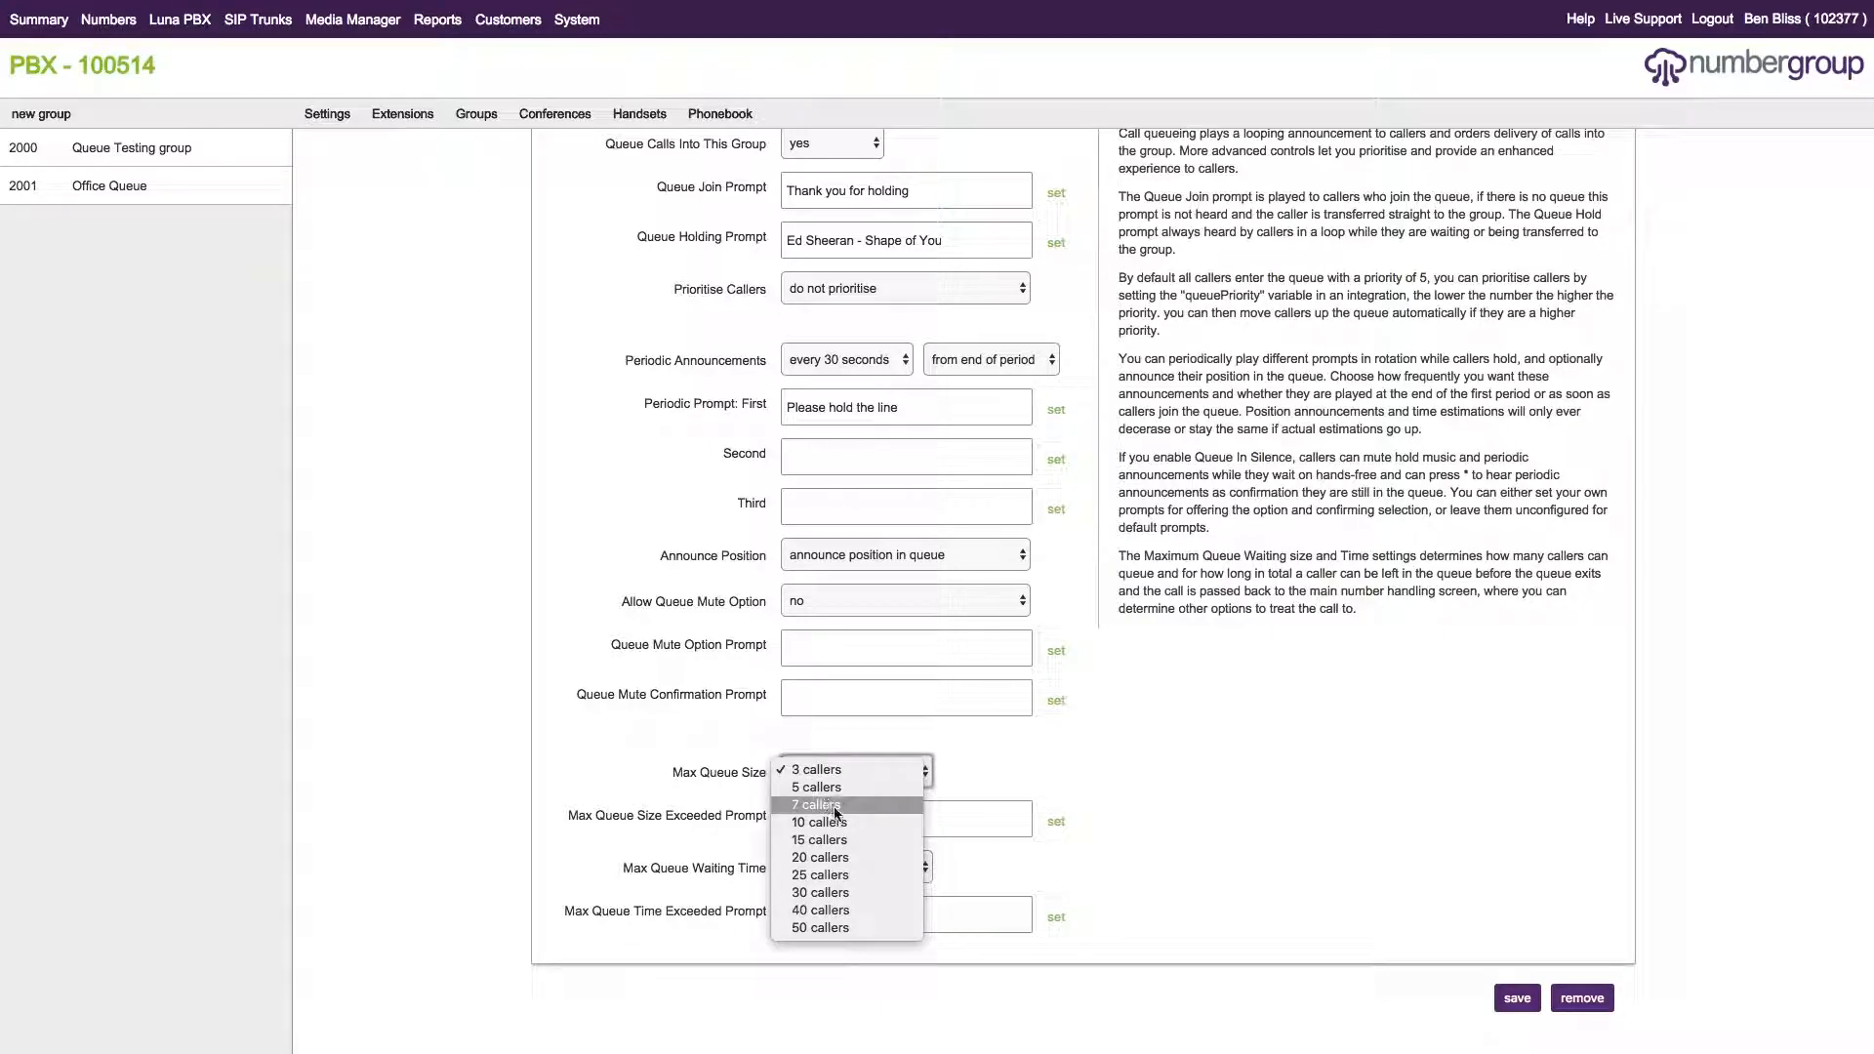
click(851, 838)
click(847, 771)
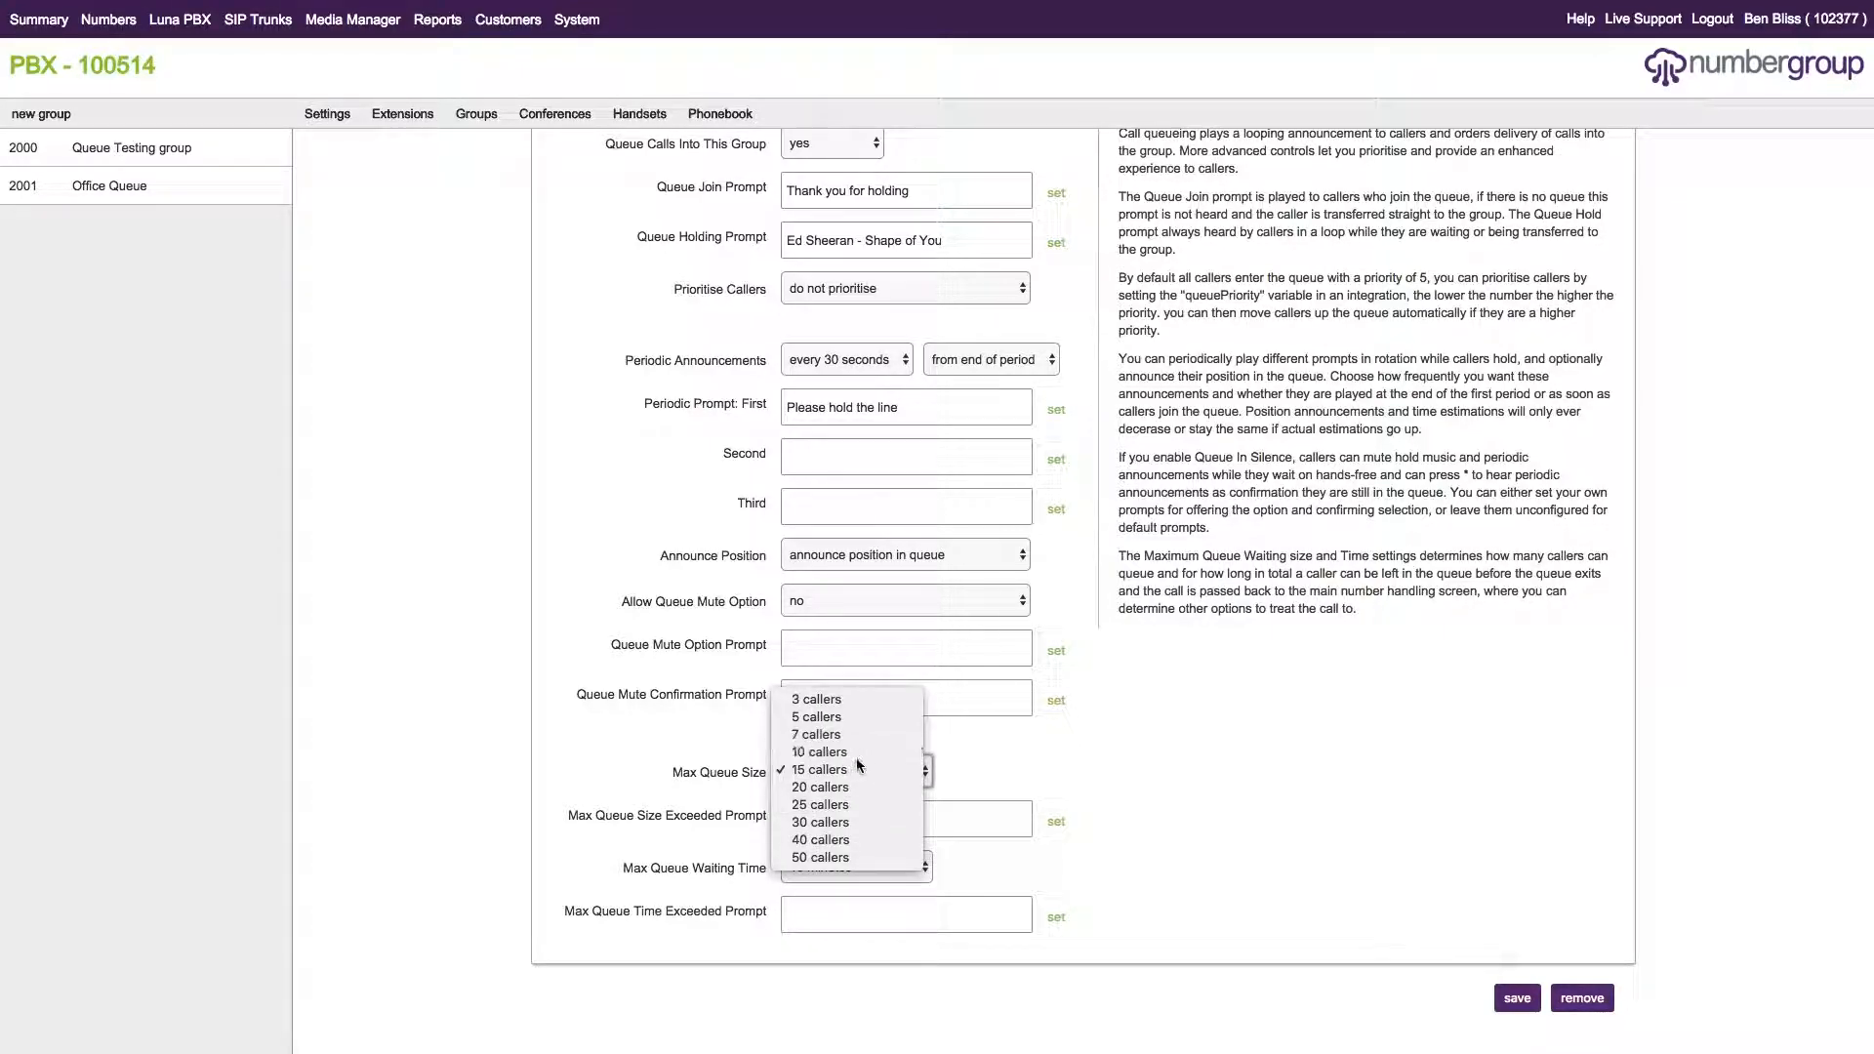
click(837, 752)
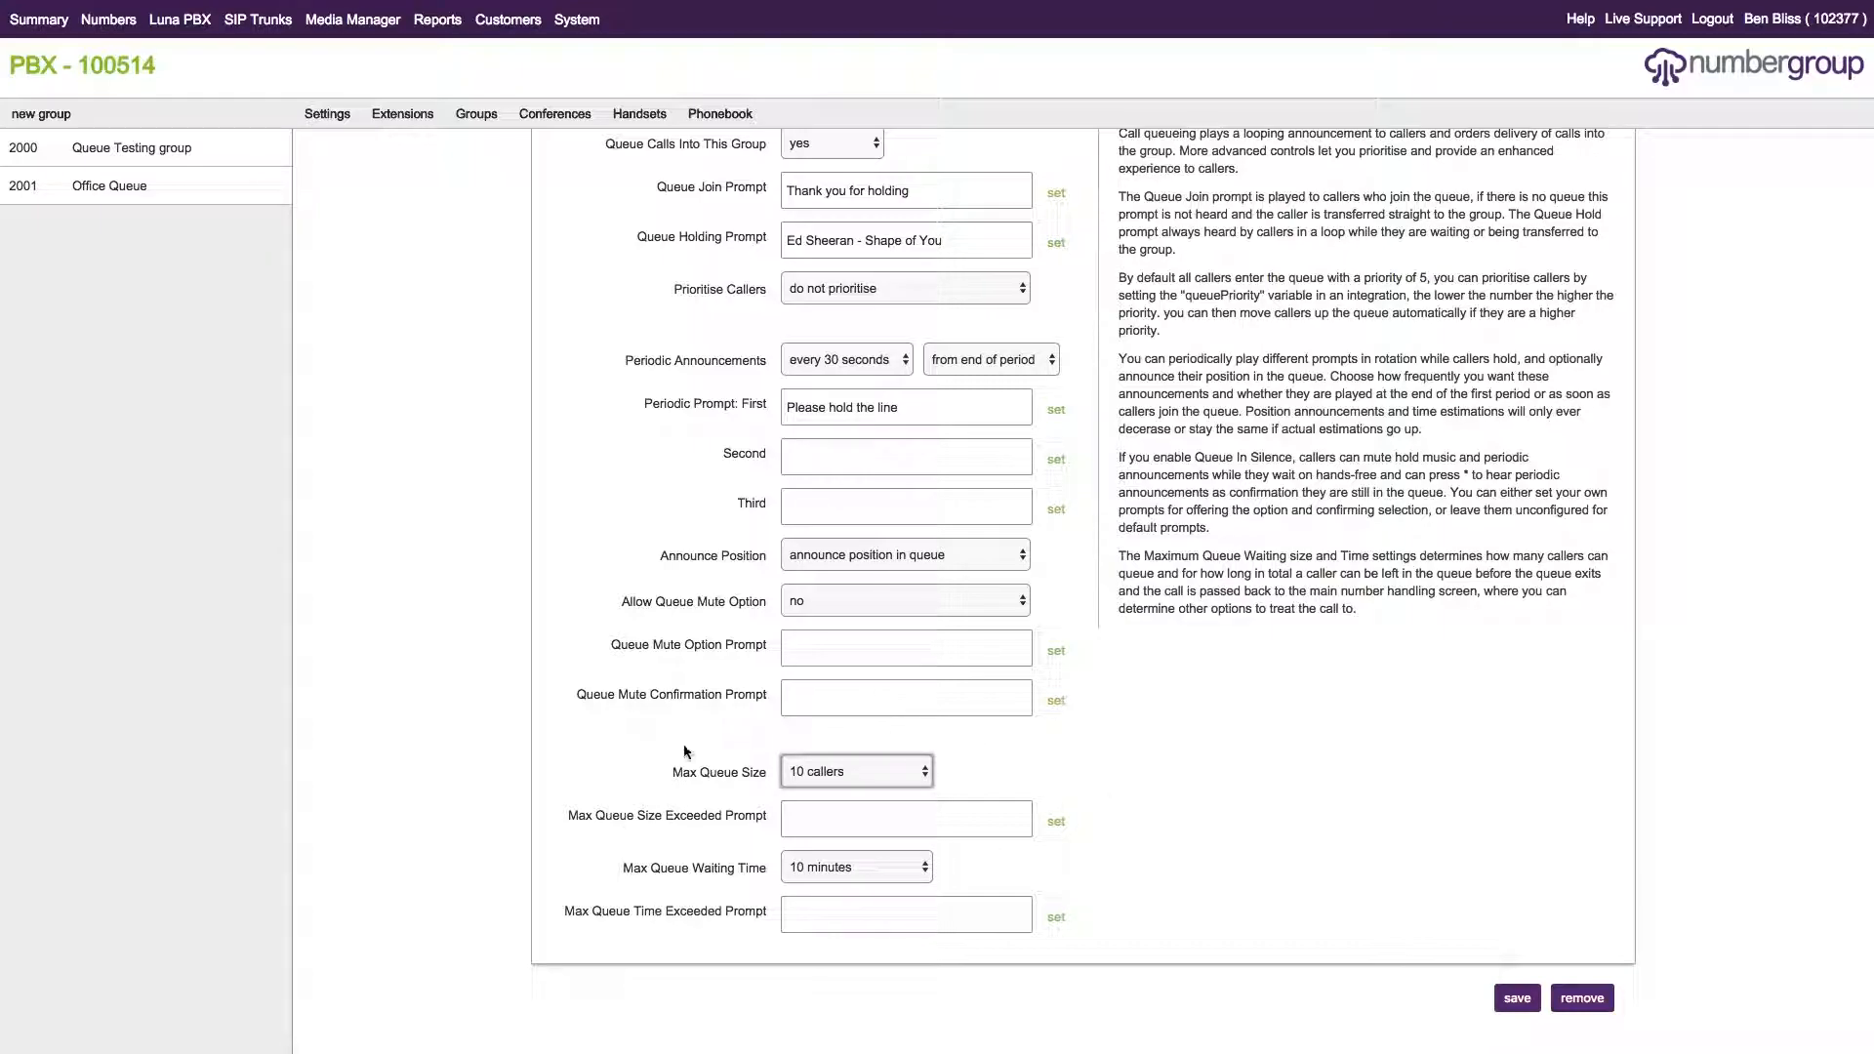
click(1514, 997)
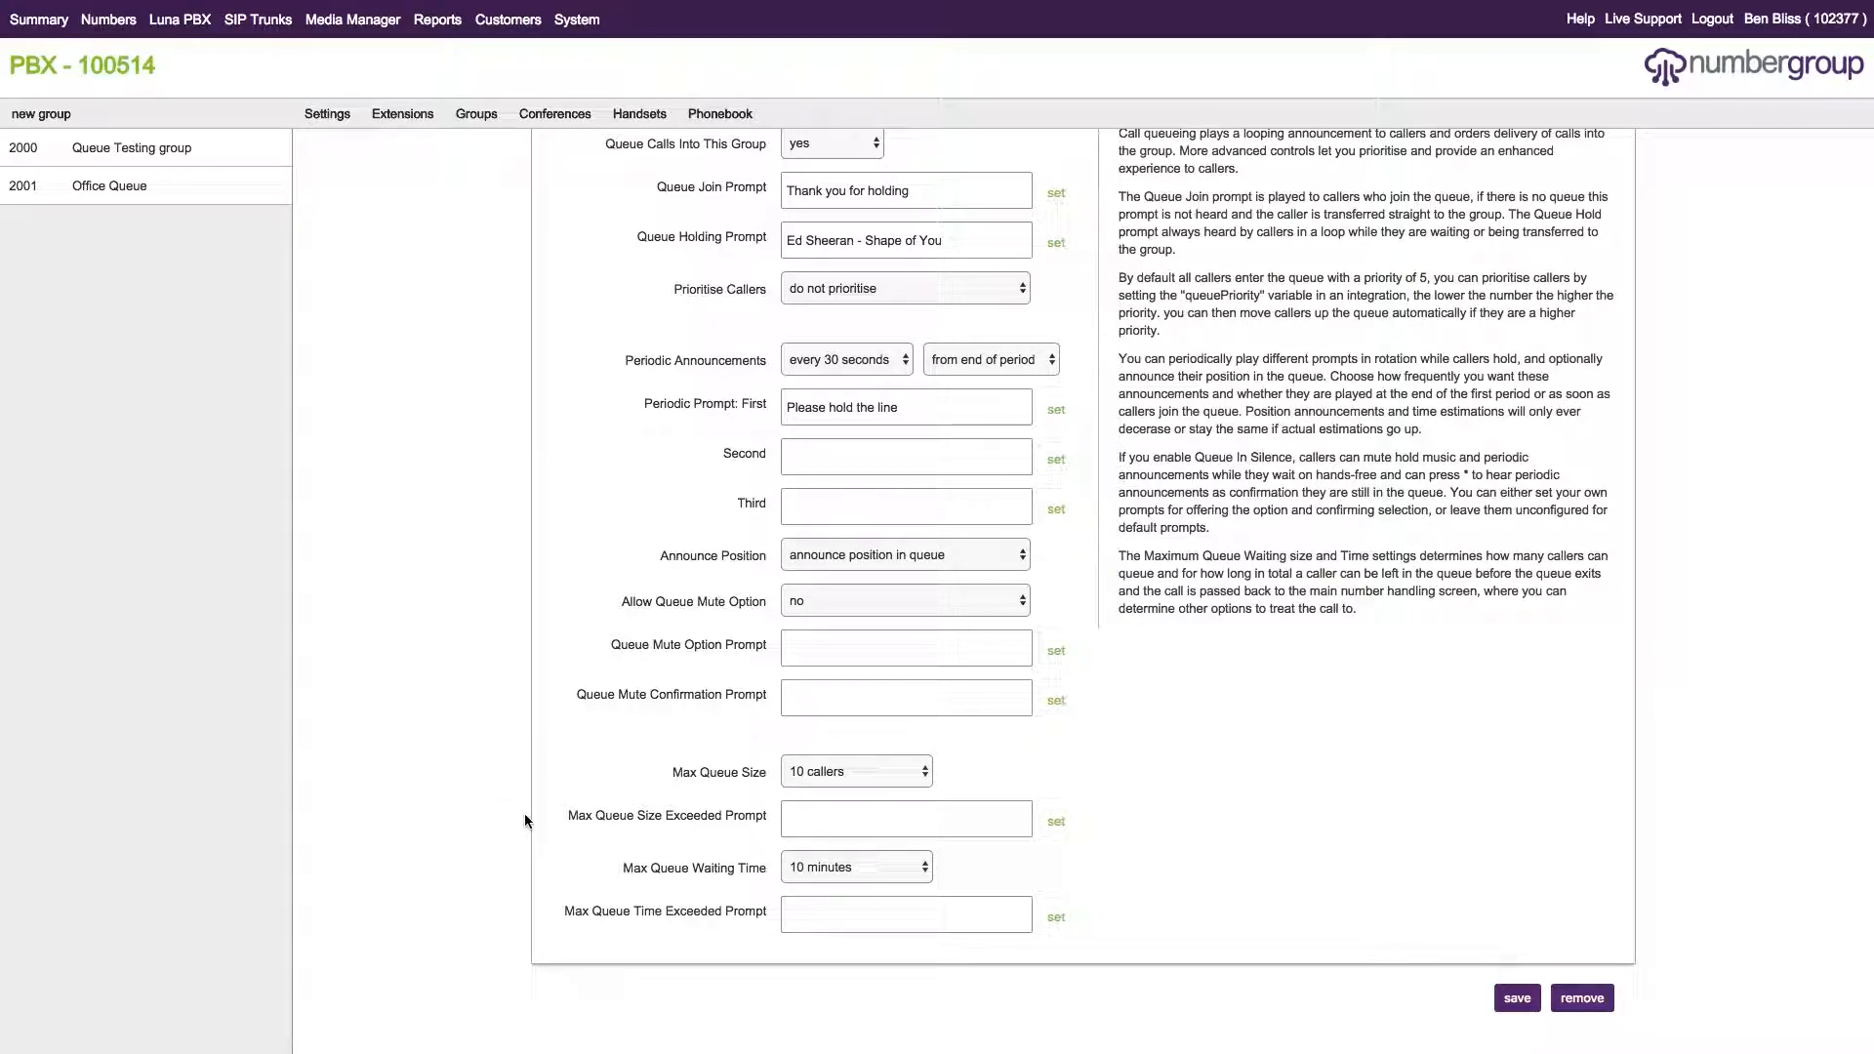
Leave Max Queue Waiting Time at 10 minutes and save Office Queue again.
drag(624, 863, 769, 868)
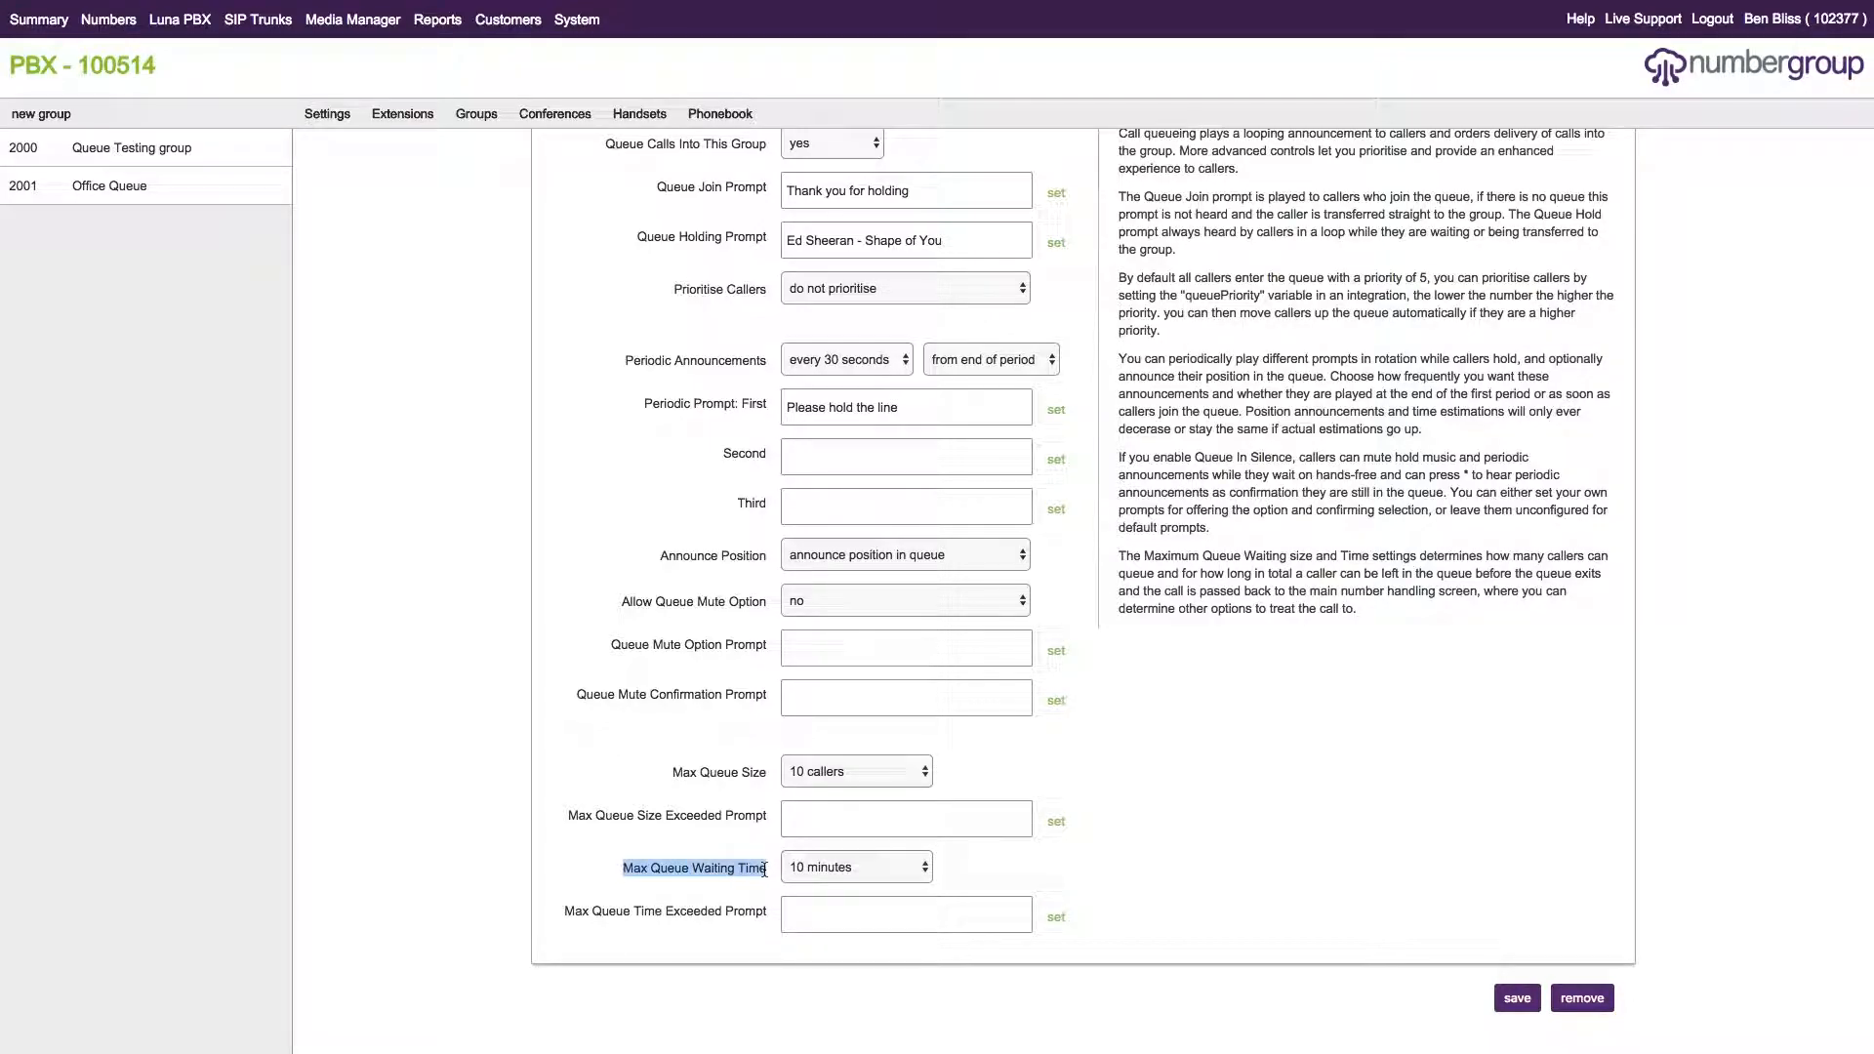
click(851, 867)
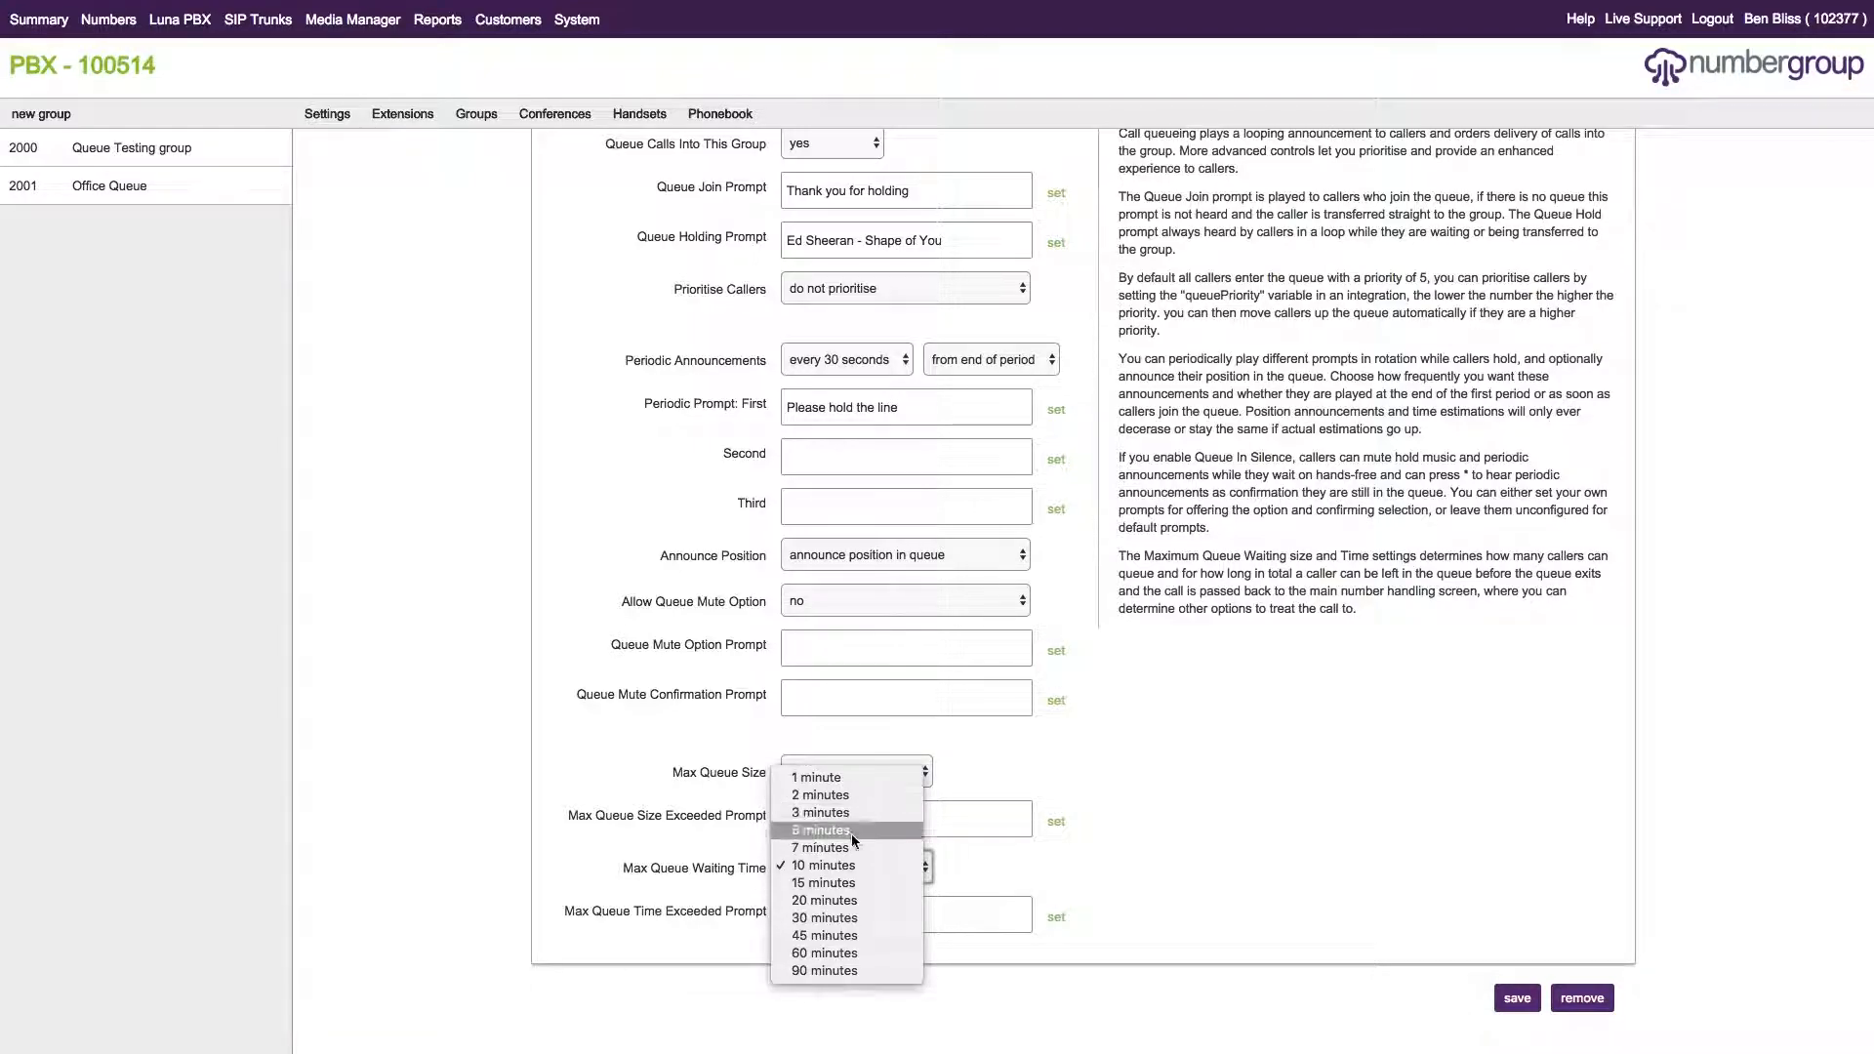
click(1044, 861)
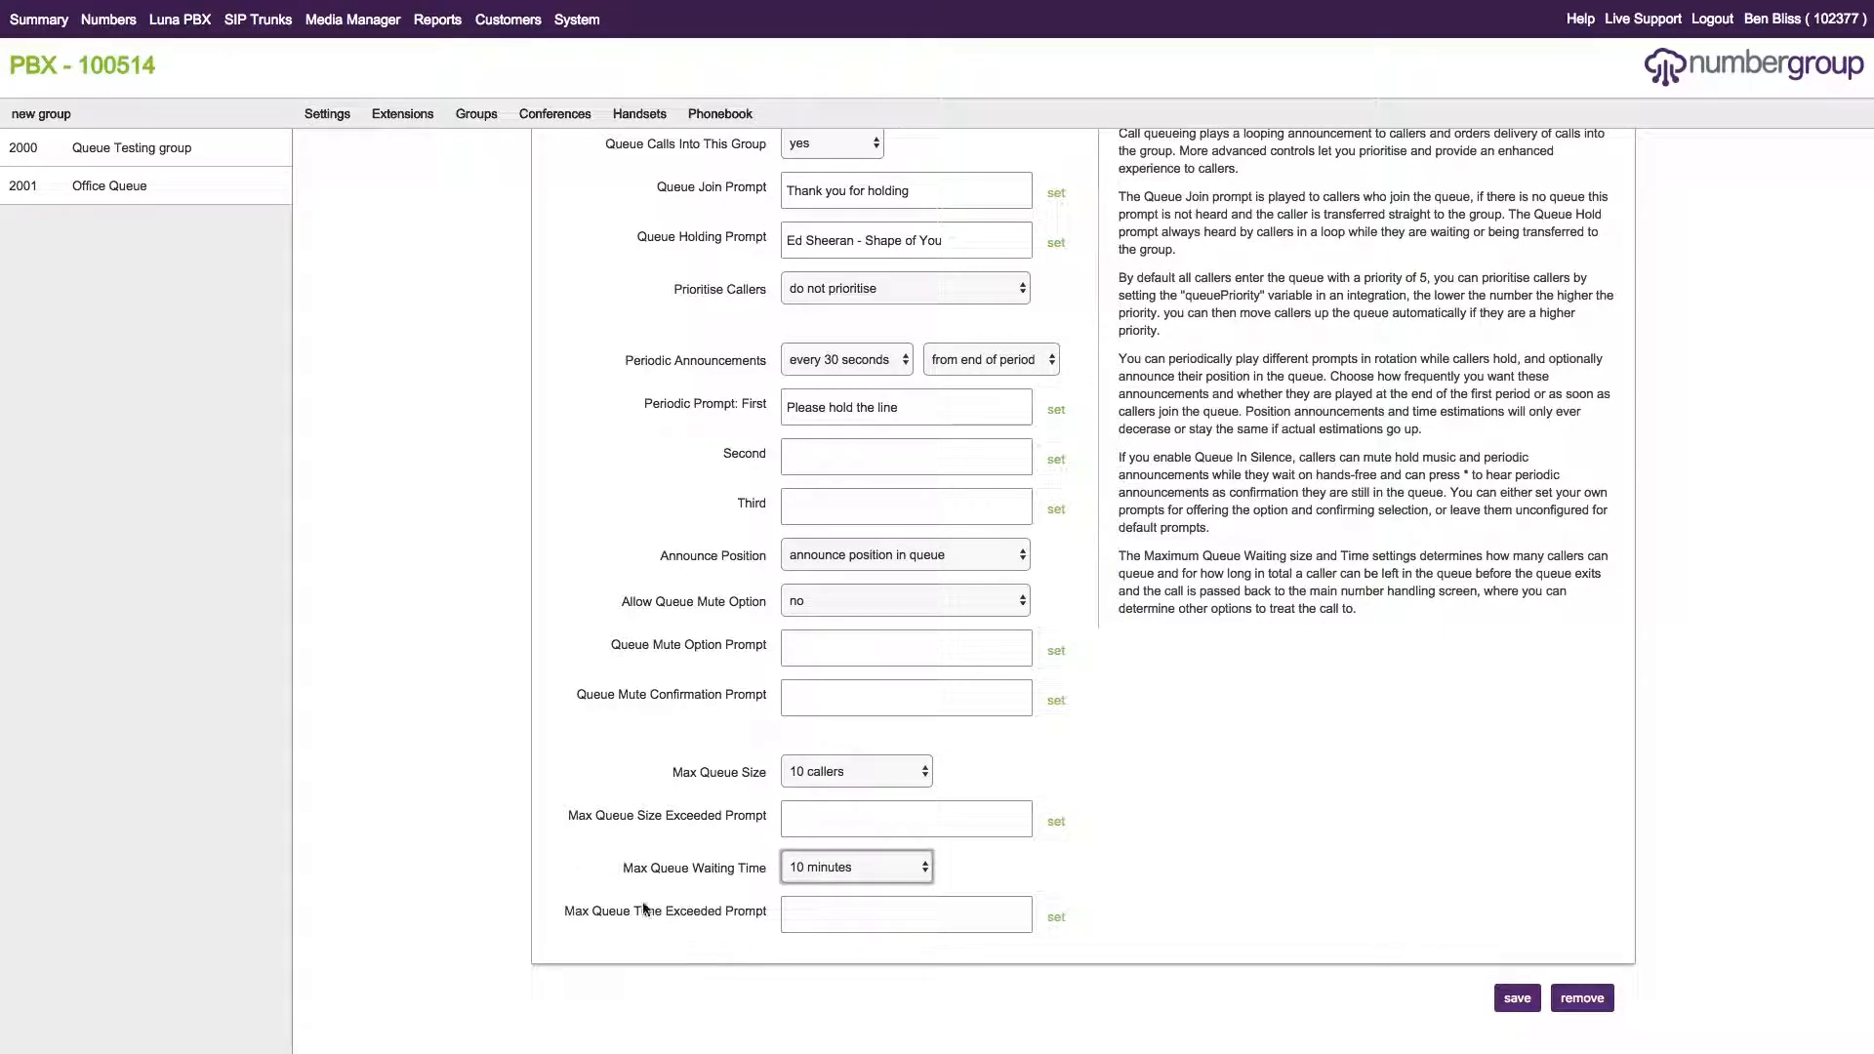
click(1113, 889)
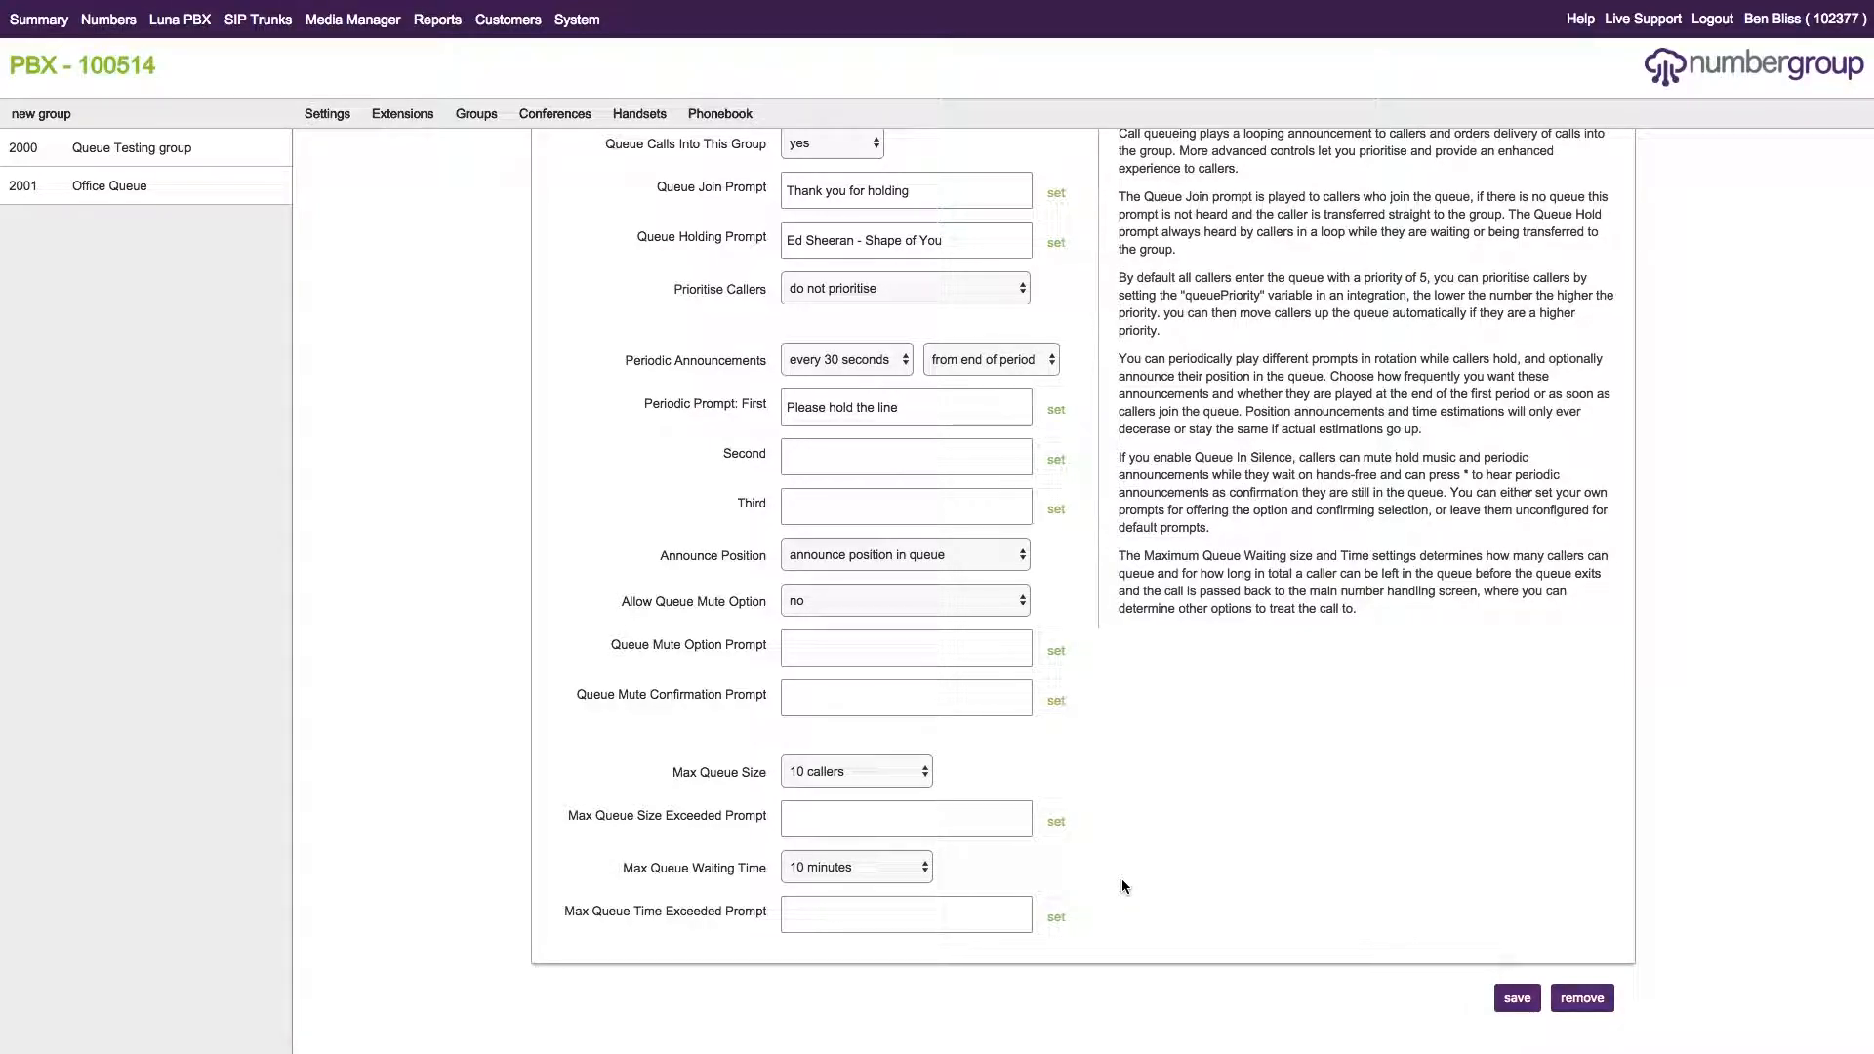
click(1511, 1003)
scroll(1130, 776, up, 2)
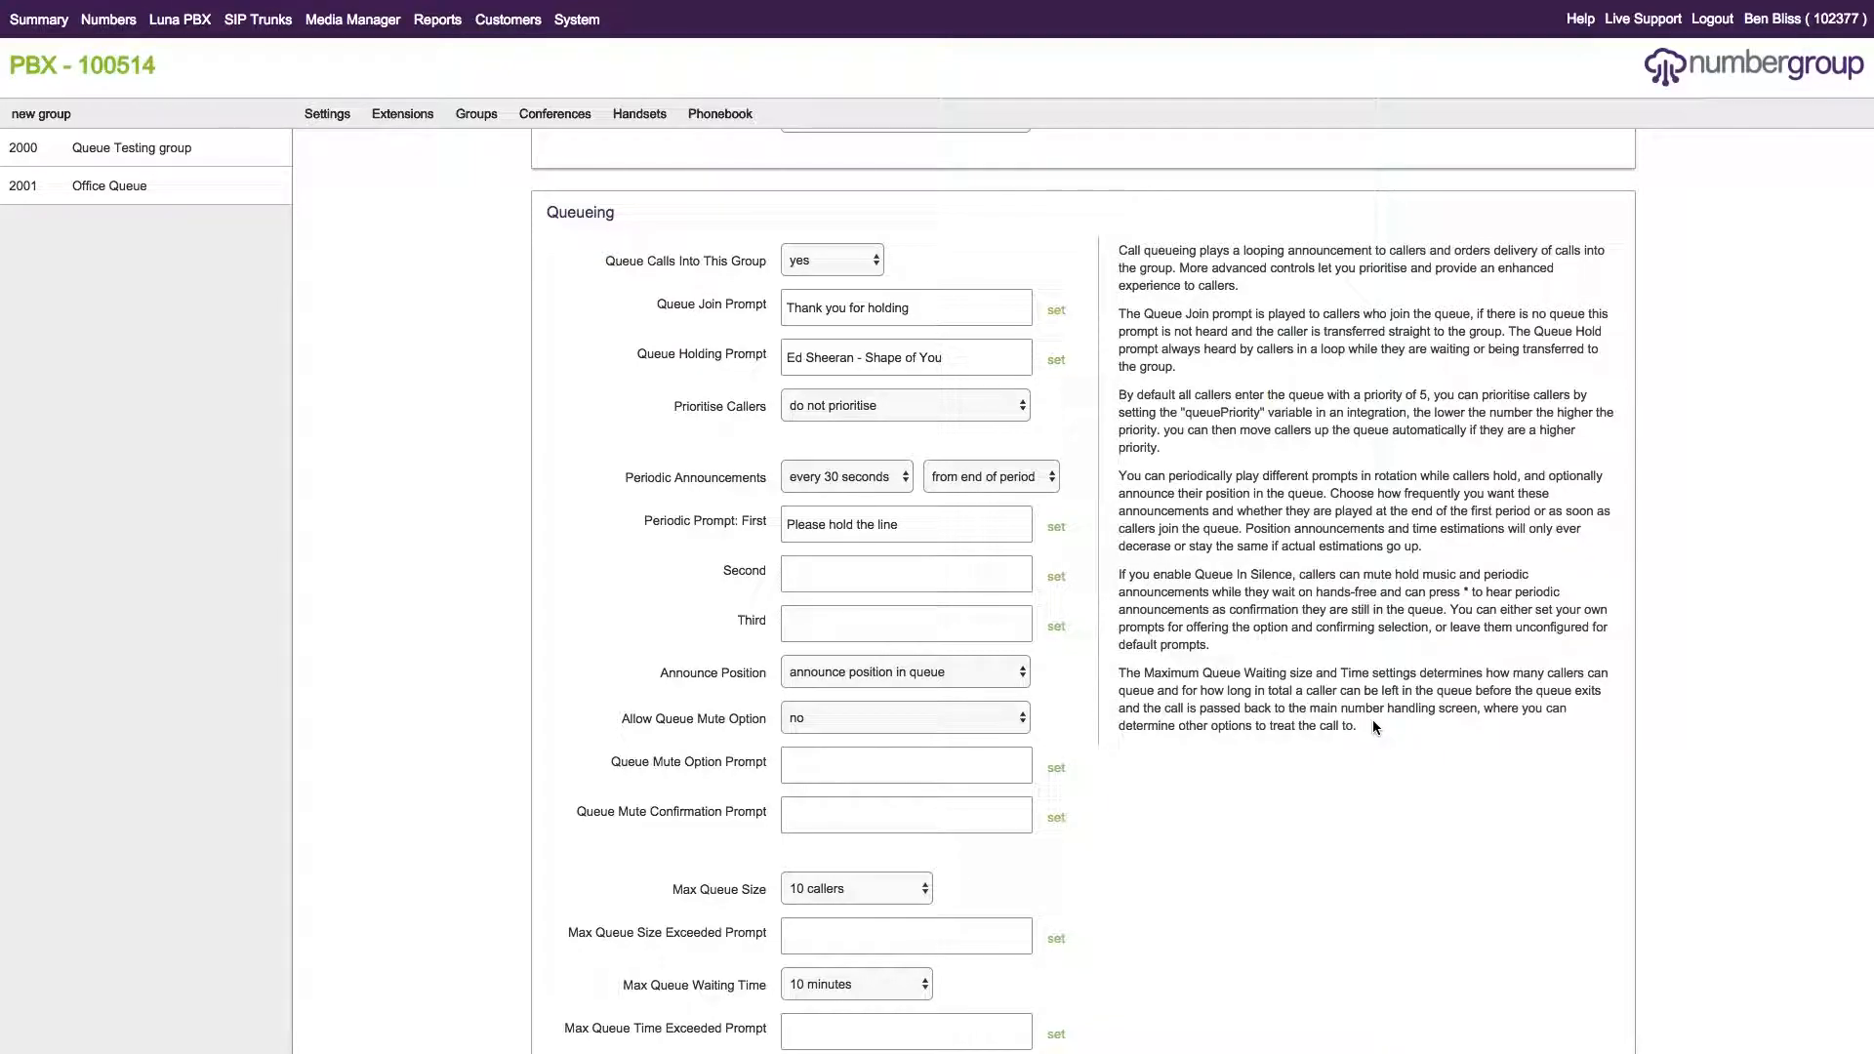
scroll(1368, 725, down, 2)
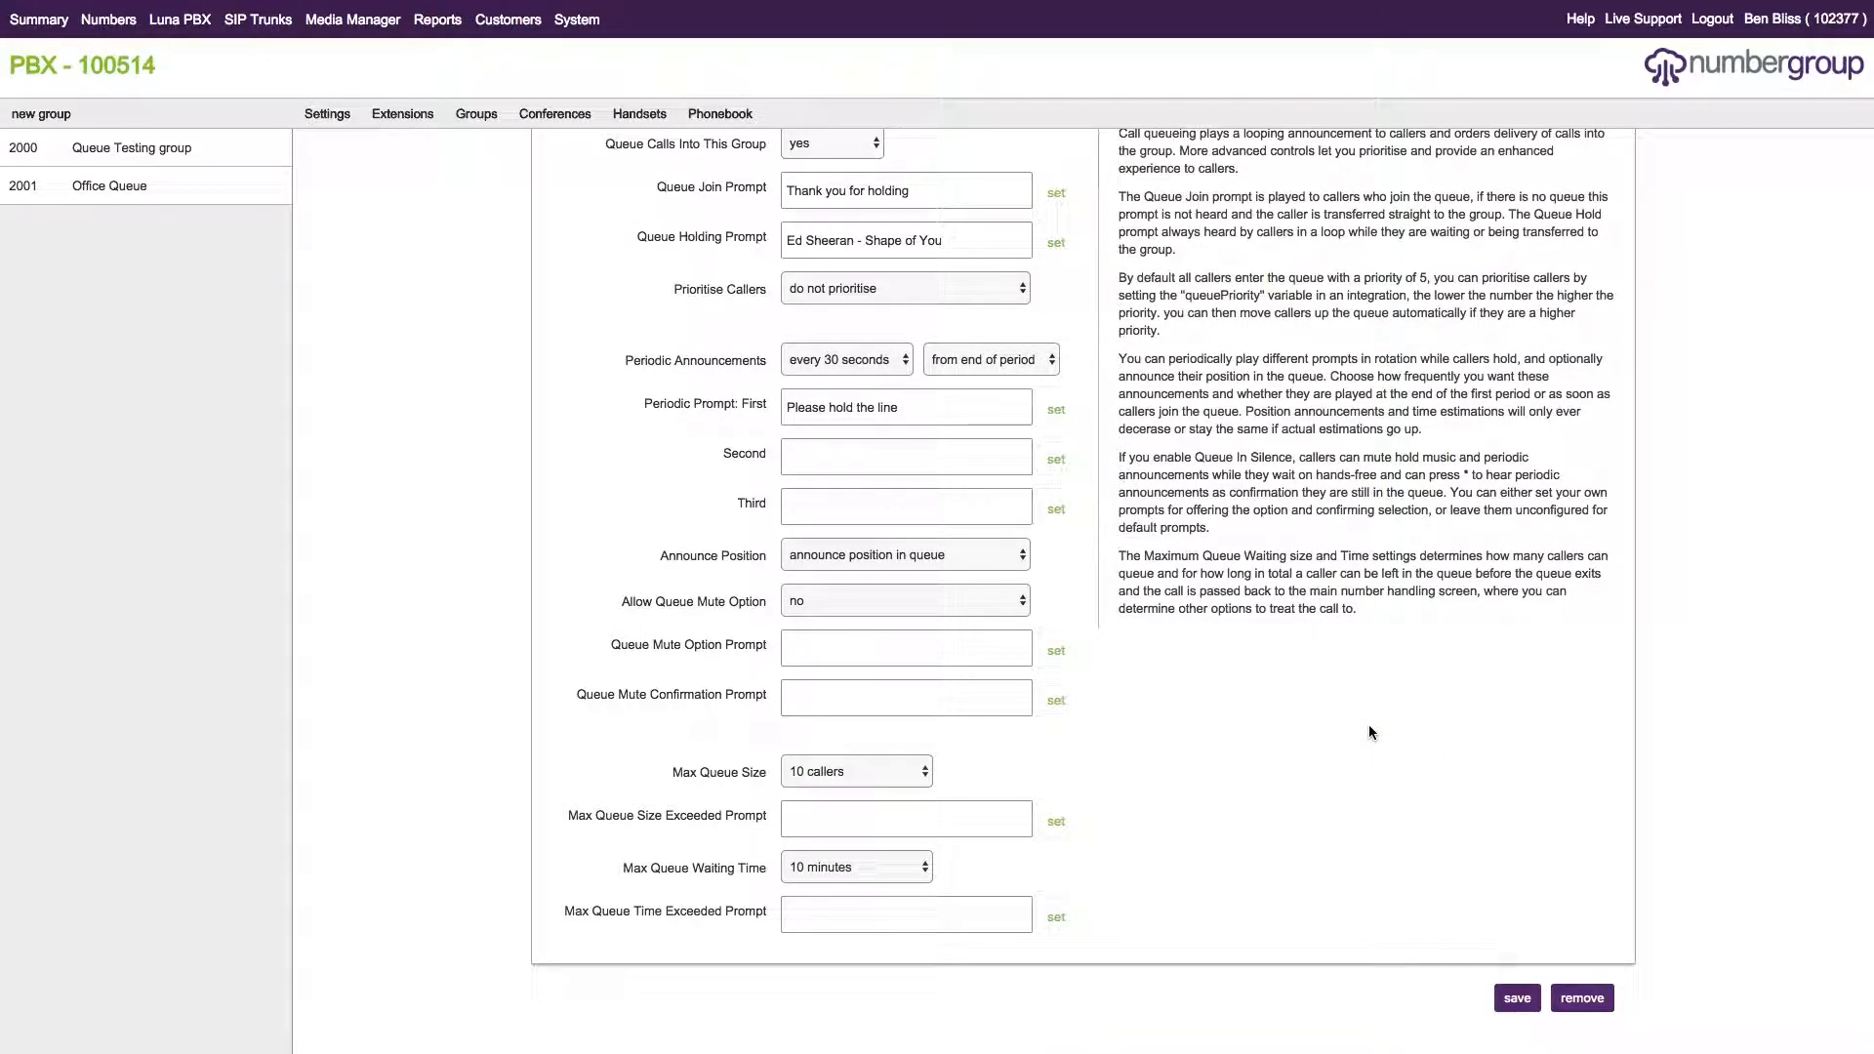
scroll(1368, 724, up, 3)
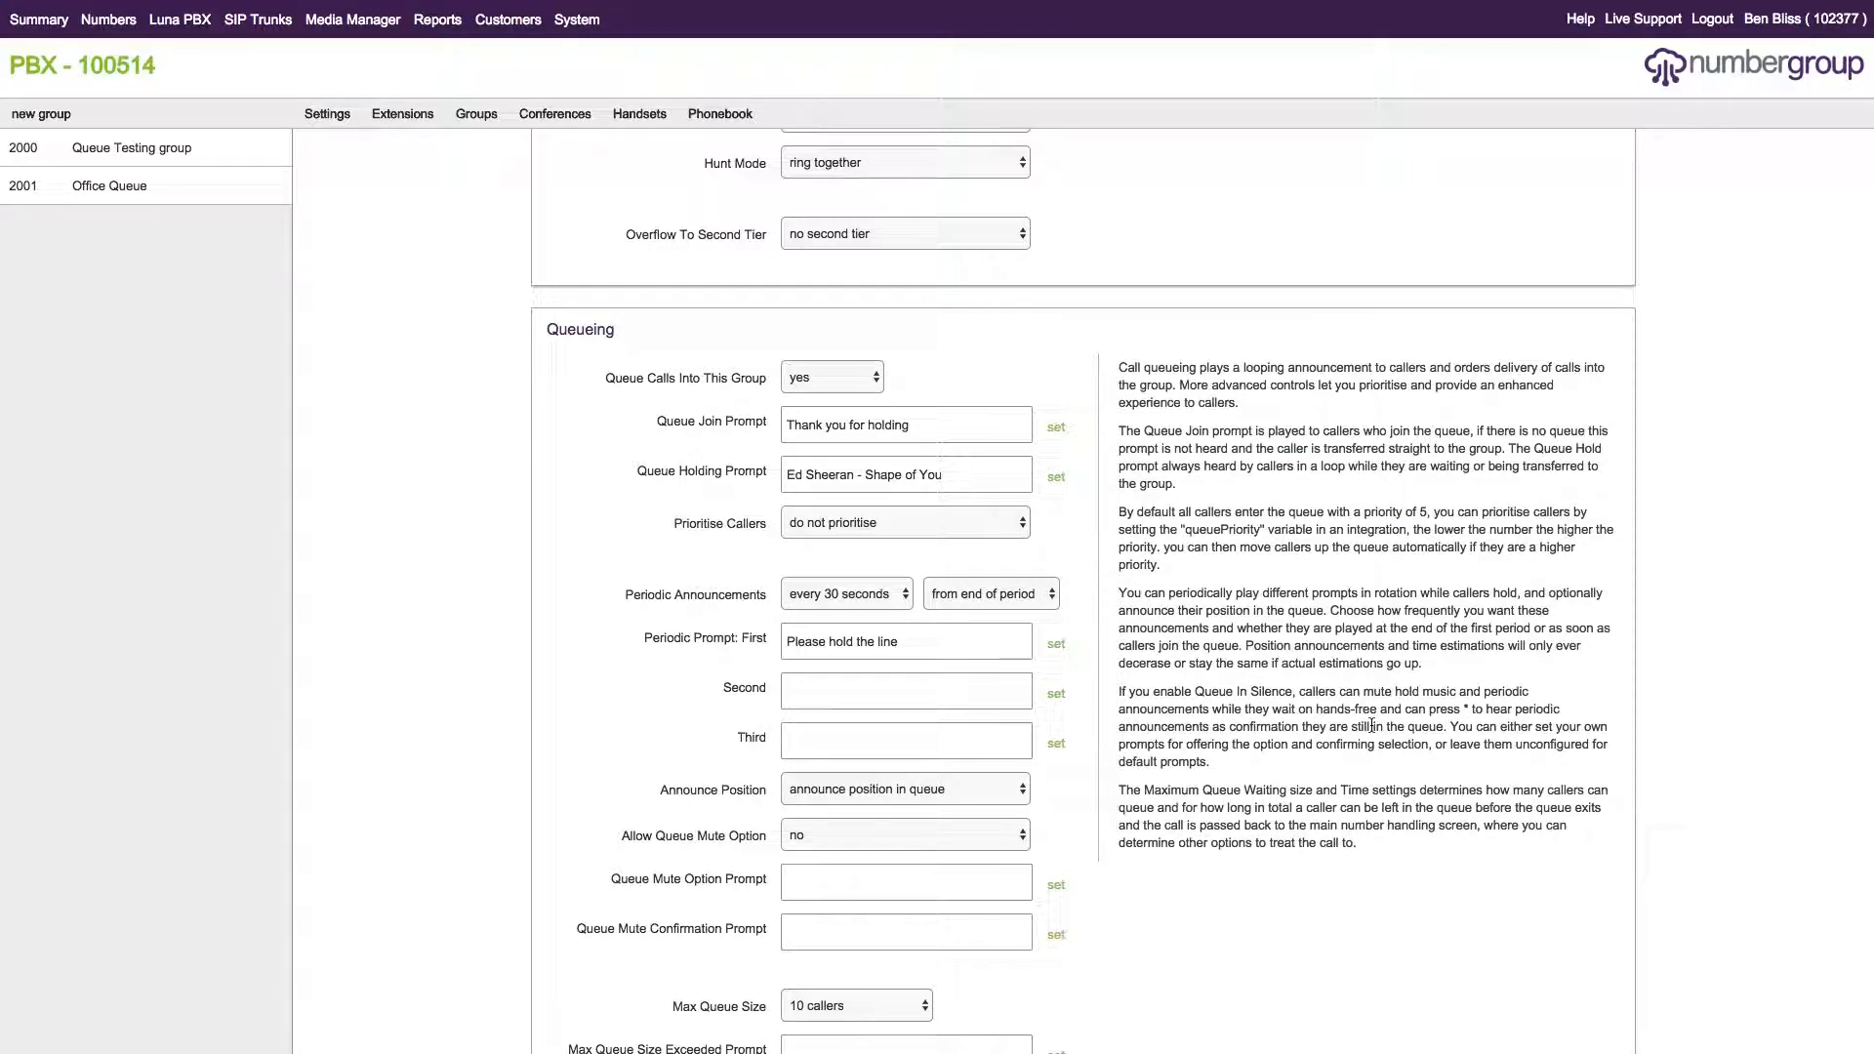
scroll(1362, 776, down, 3)
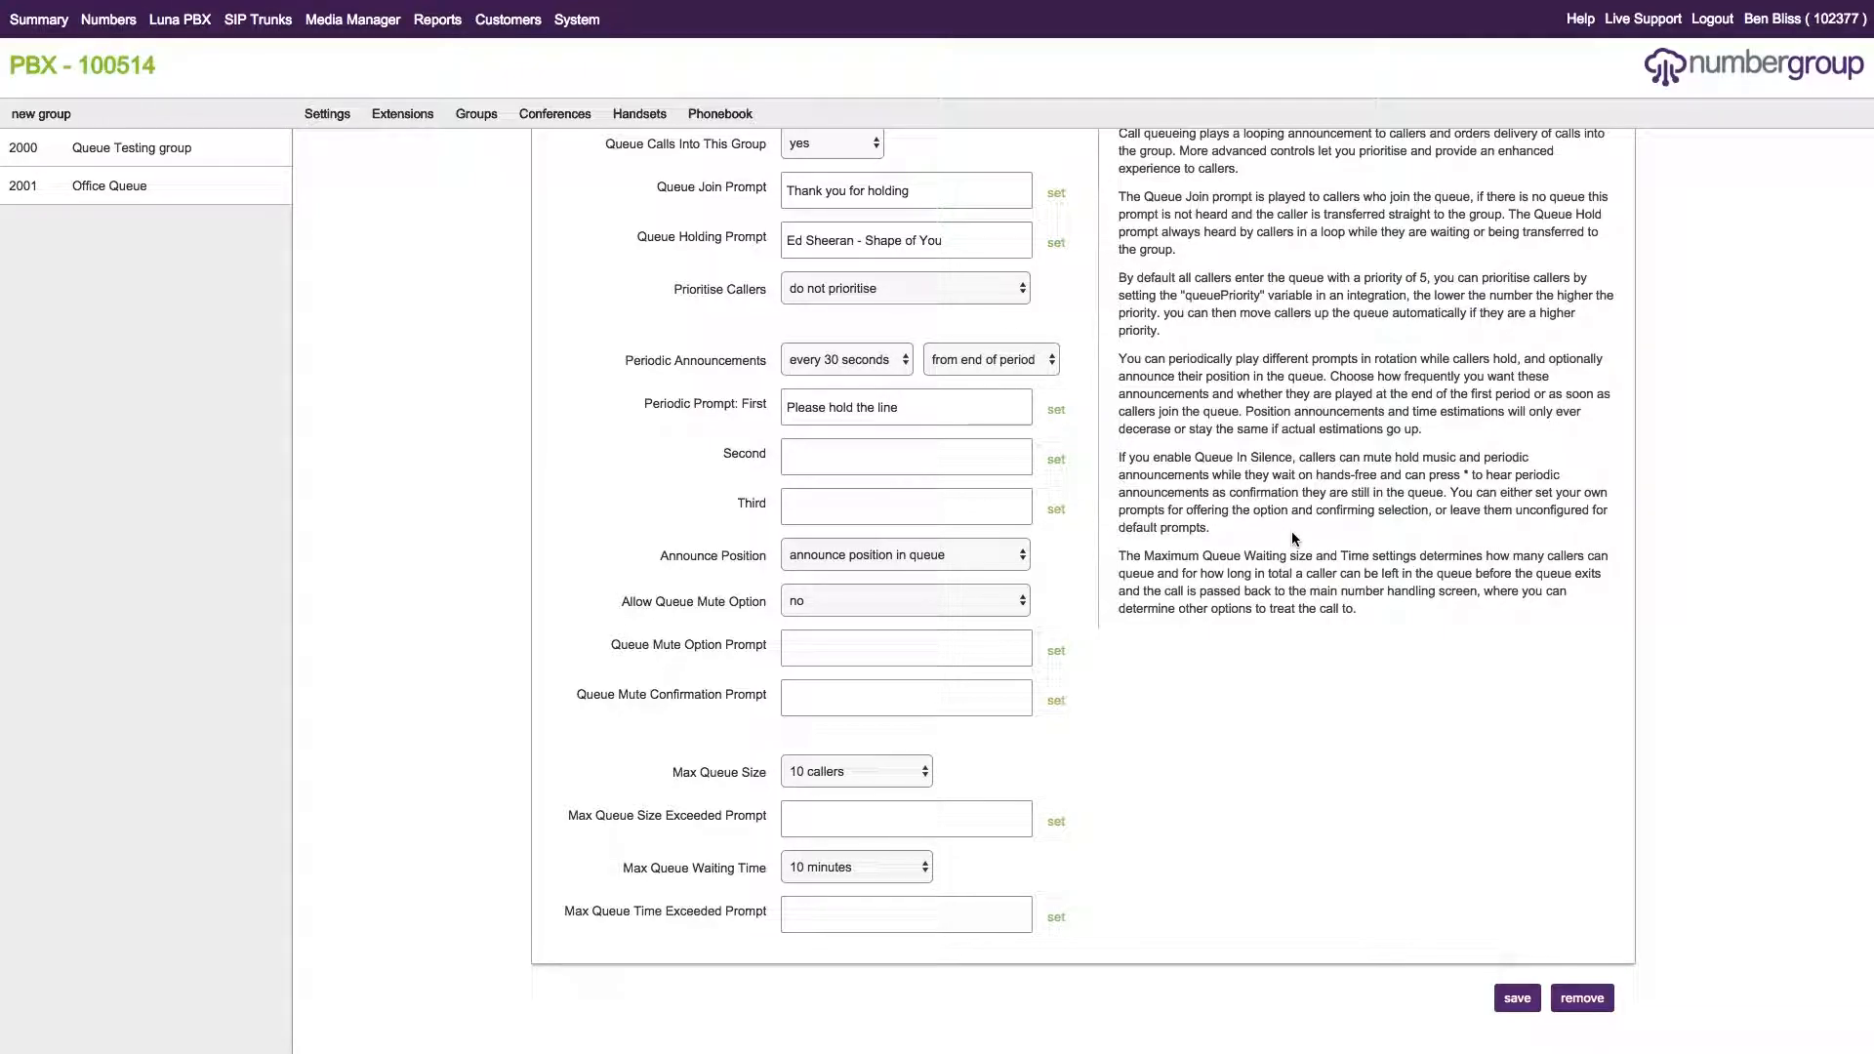
Save the Office Queue group's settings and return to the Ring Duration section.
scroll(1074, 542, up, 5)
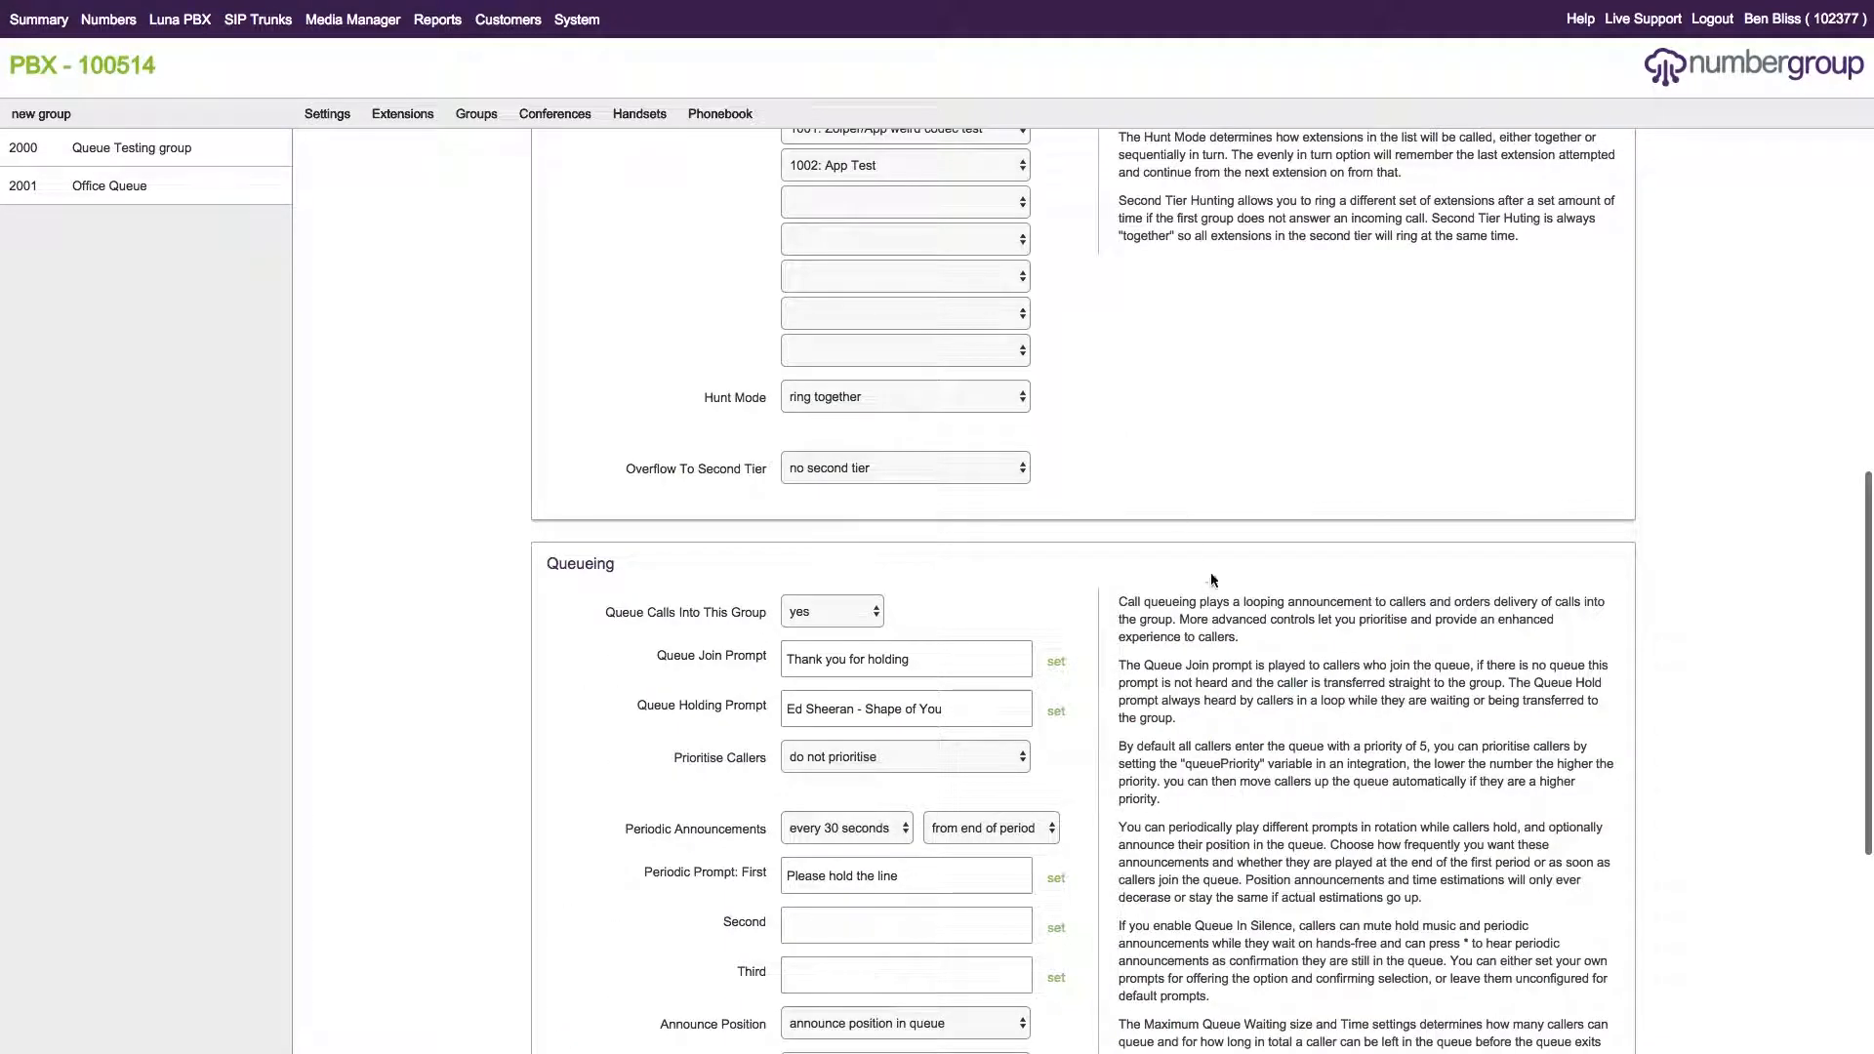
scroll(1268, 683, down, 5)
click(1518, 996)
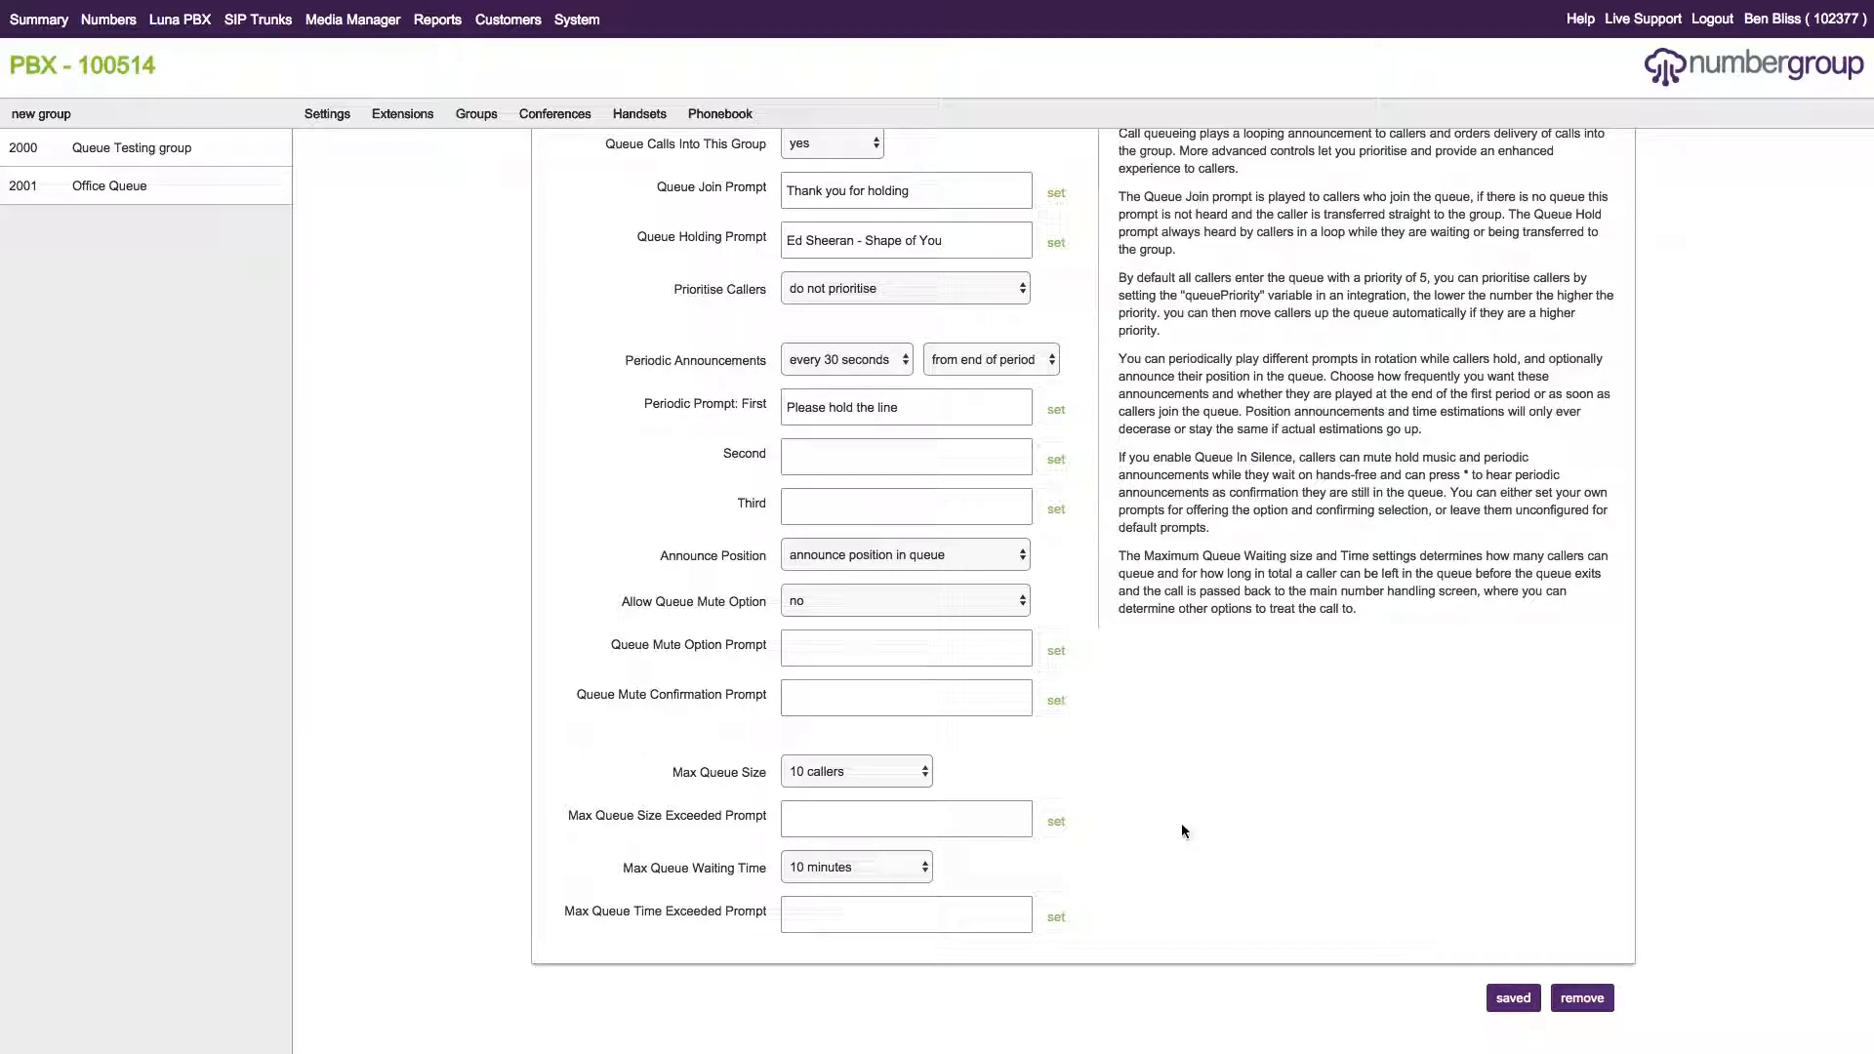
scroll(1181, 823, up, 3)
scroll(1181, 683, down, 3)
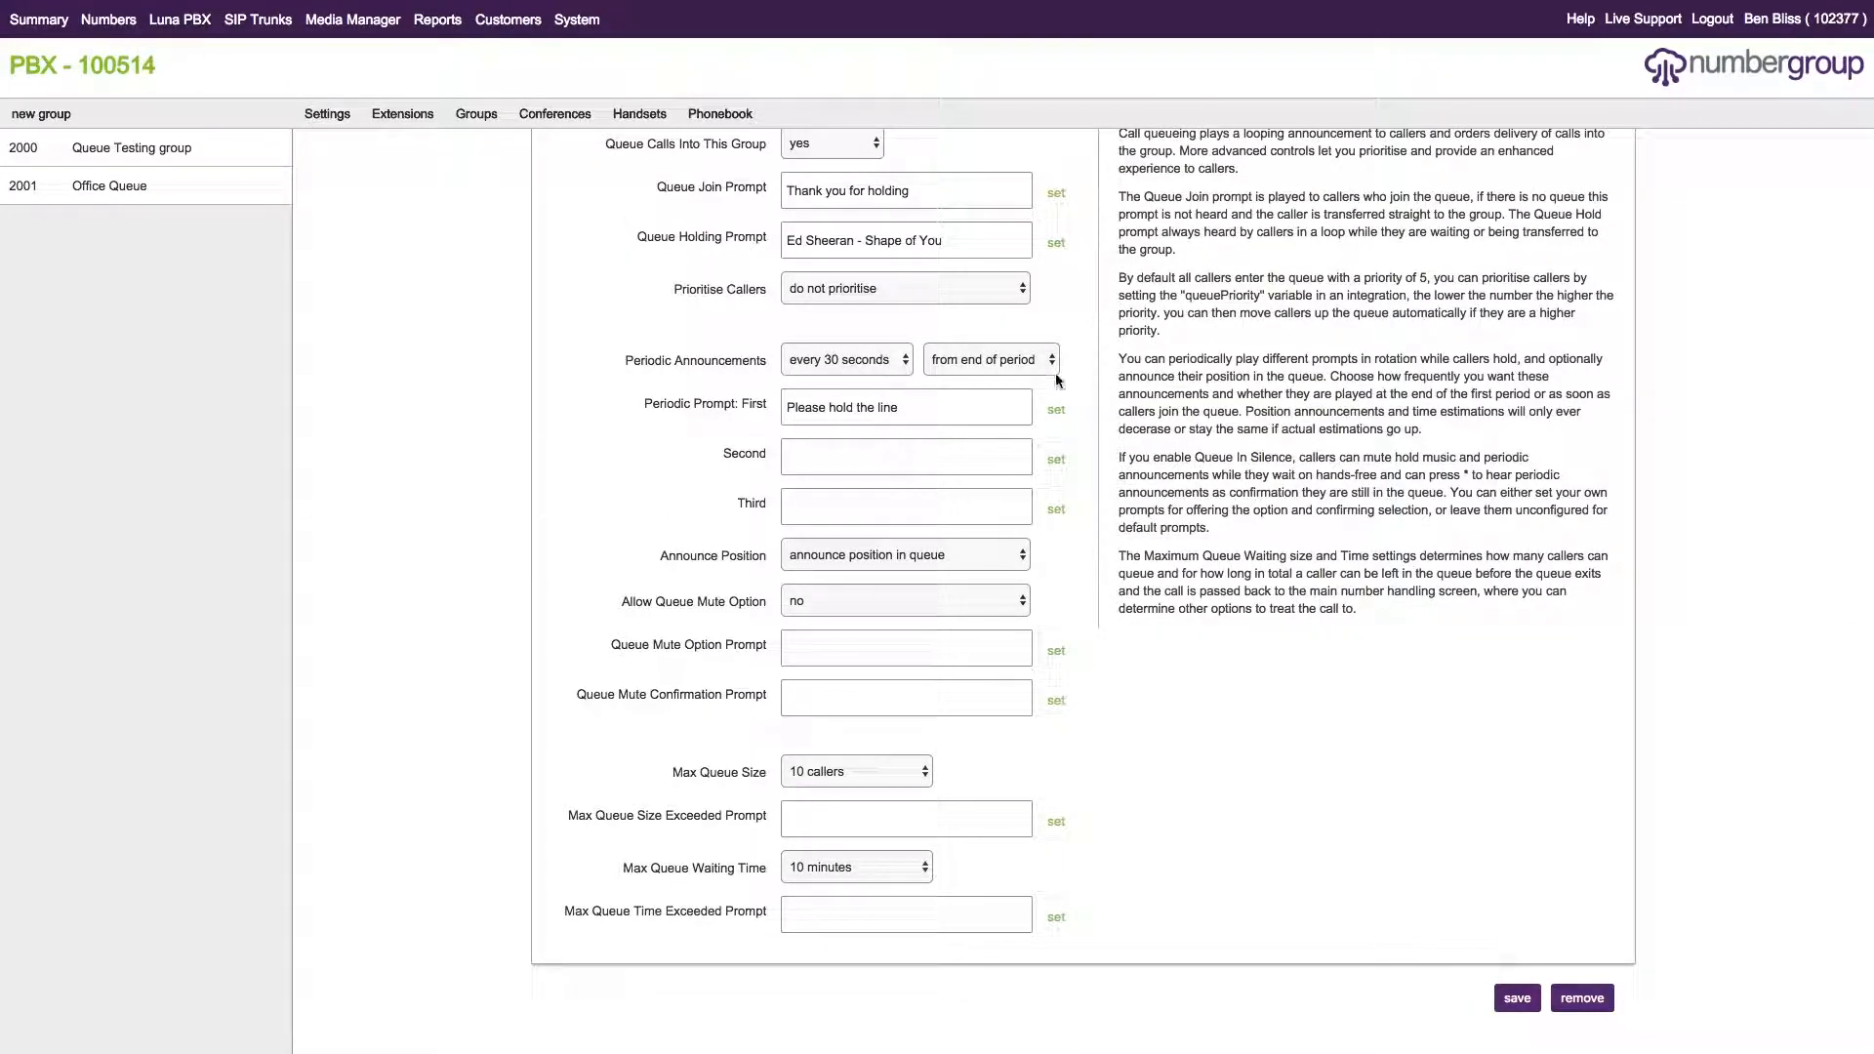
scroll(1054, 467, up, 10)
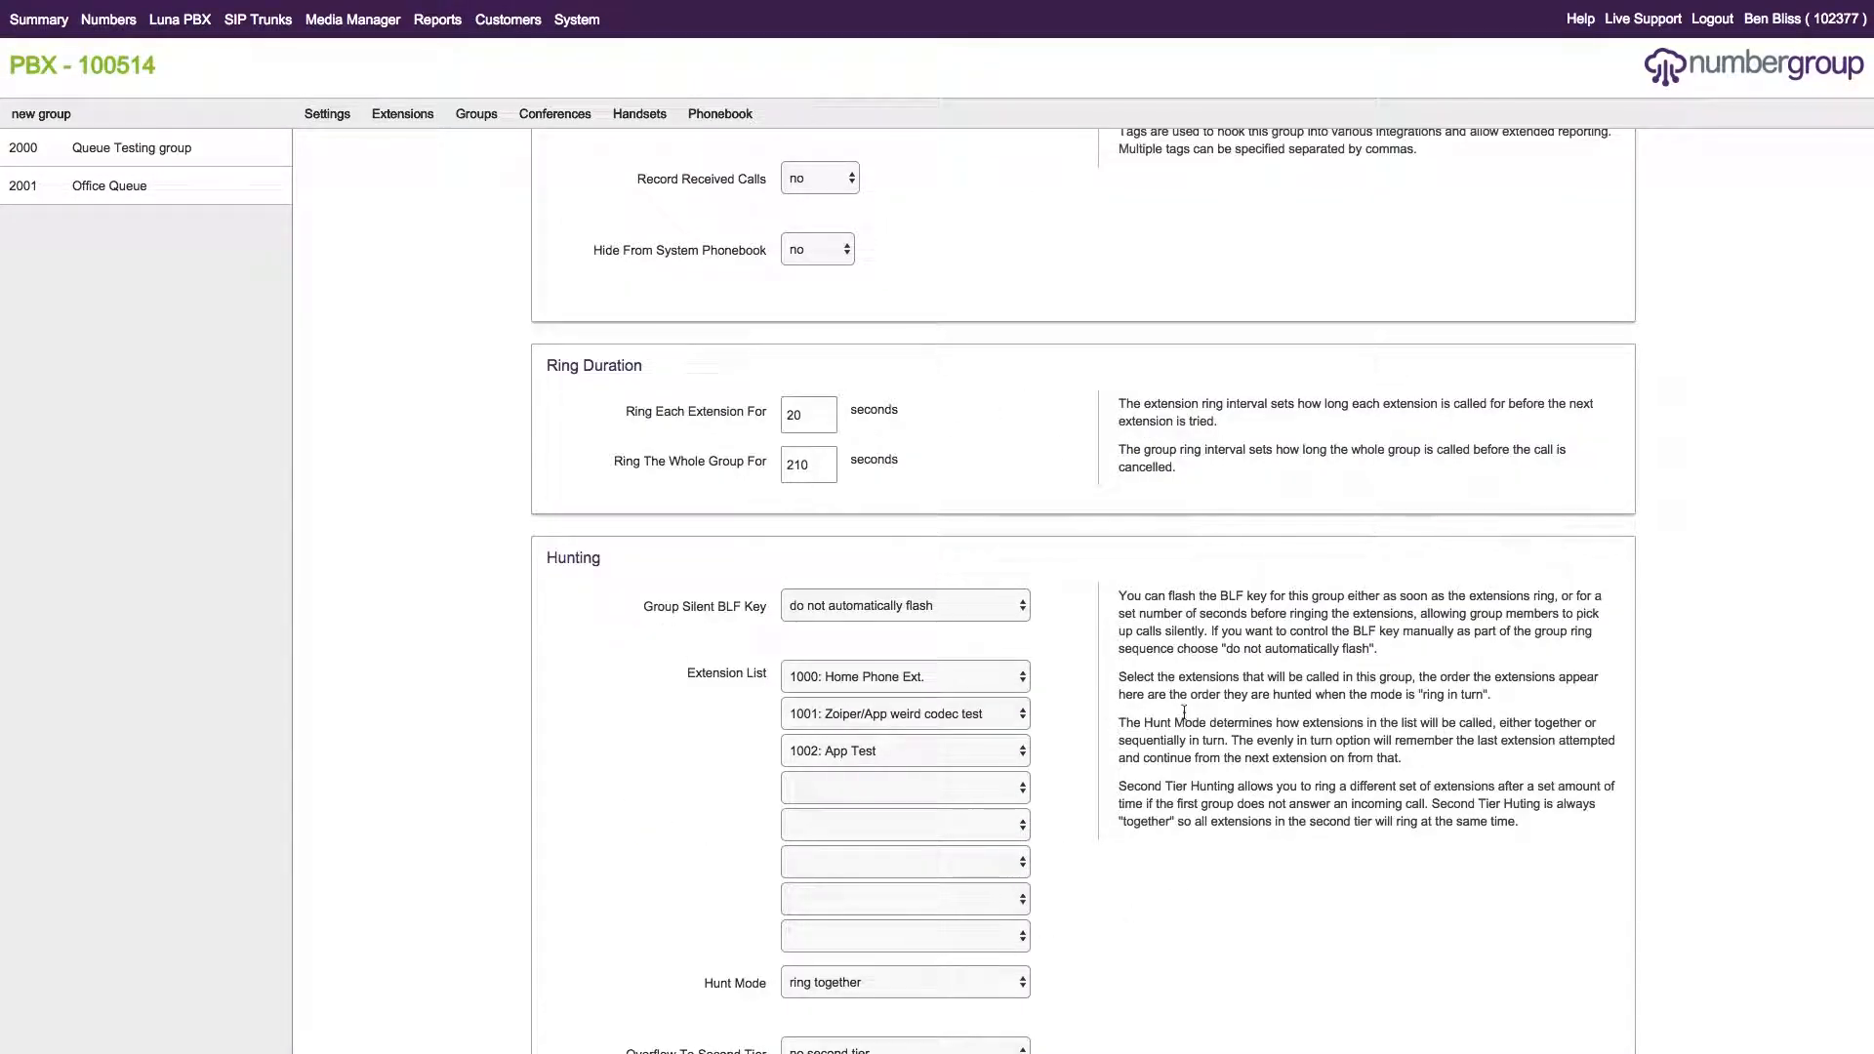
scroll(1015, 631, down, 4)
scroll(1073, 644, down, 9)
scroll(1184, 666, up, 6)
scroll(1220, 697, down, 2)
scroll(1220, 699, down, 3)
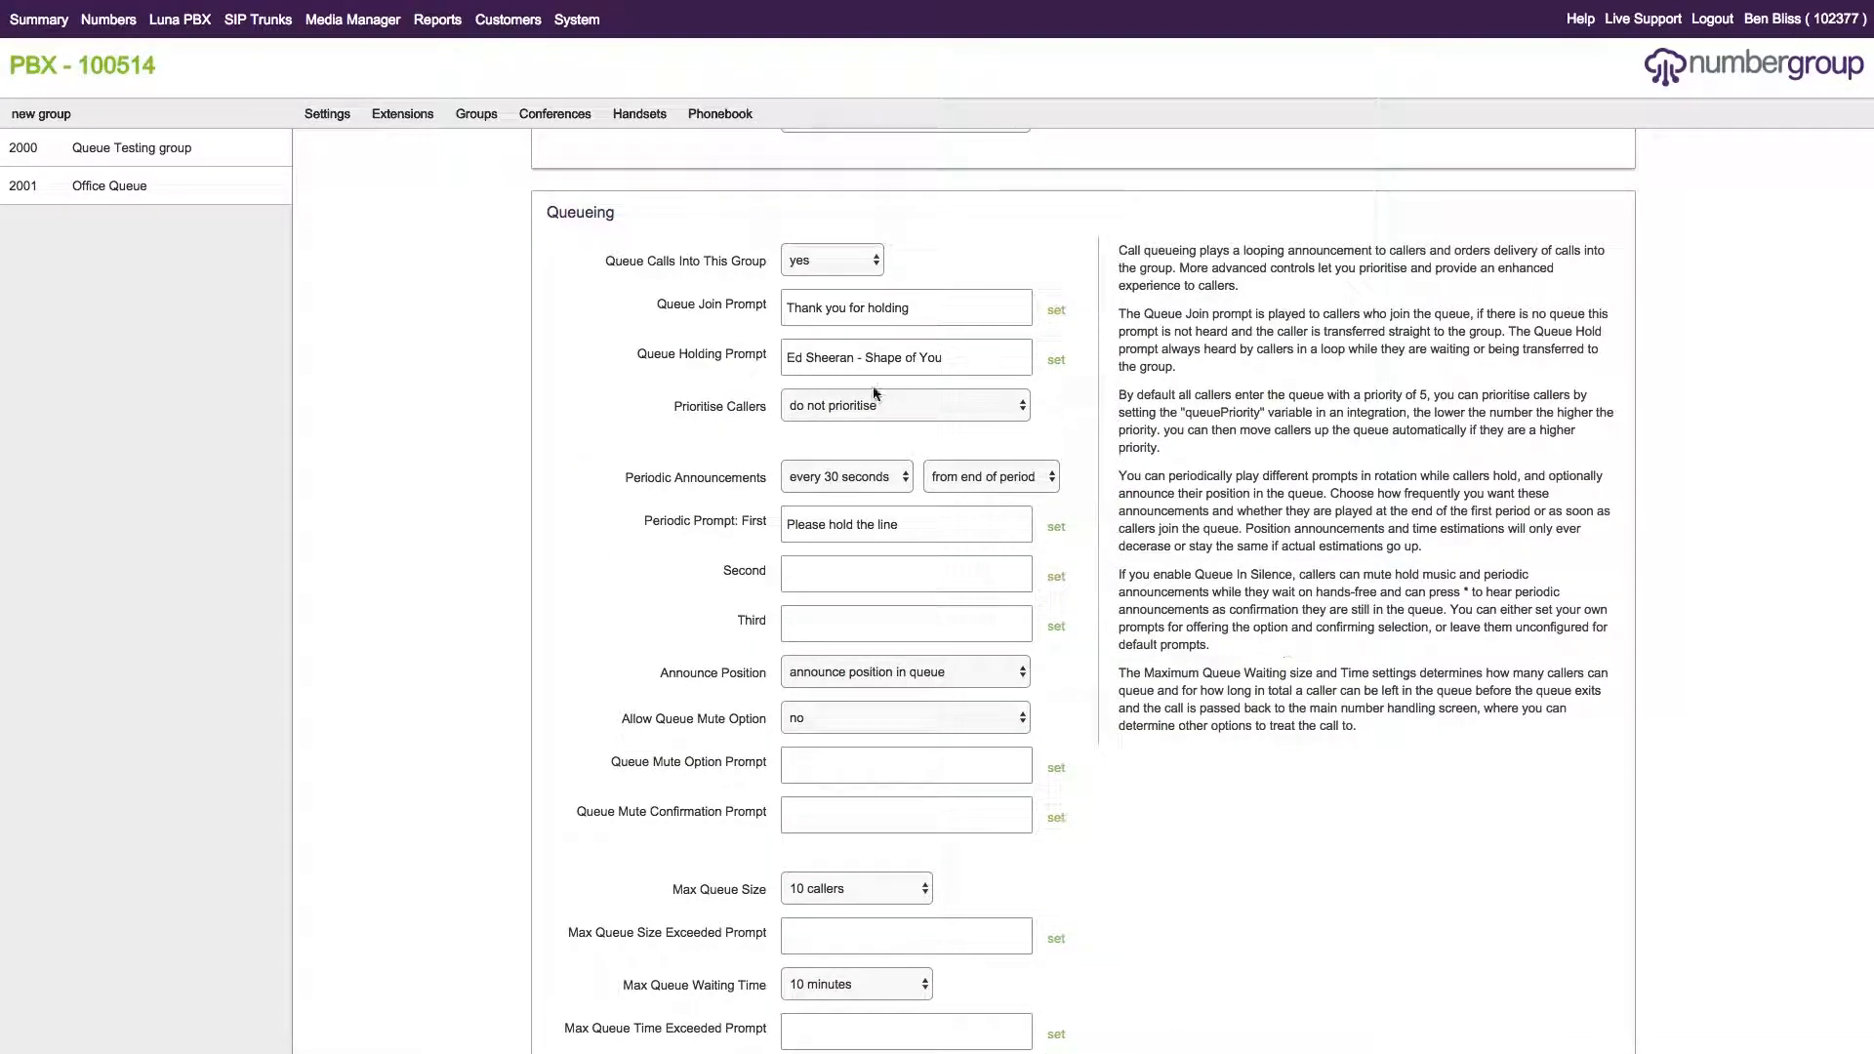
scroll(1199, 854, up, 3)
scroll(1196, 855, up, 9)
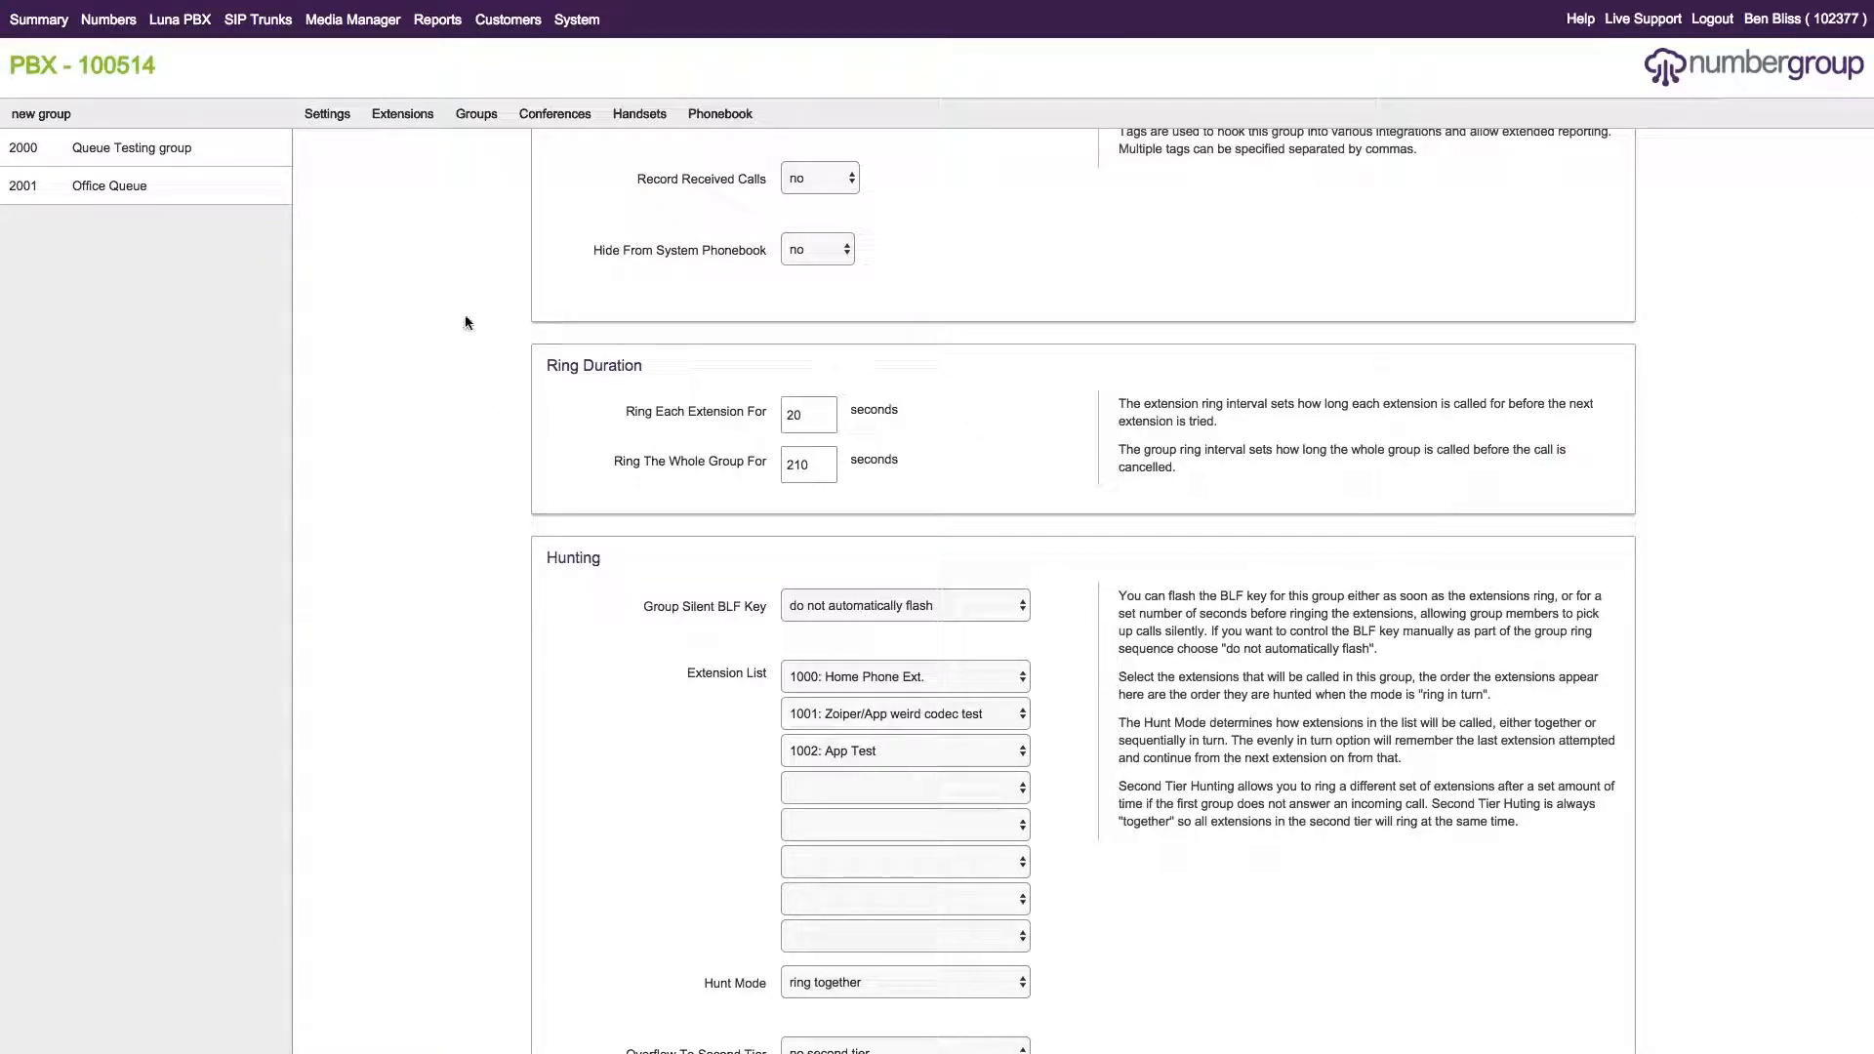
Highlight the 210-second 'Ring The Whole Group For' value.
drag(913, 467, 594, 461)
click(765, 458)
scroll(992, 461, down, 15)
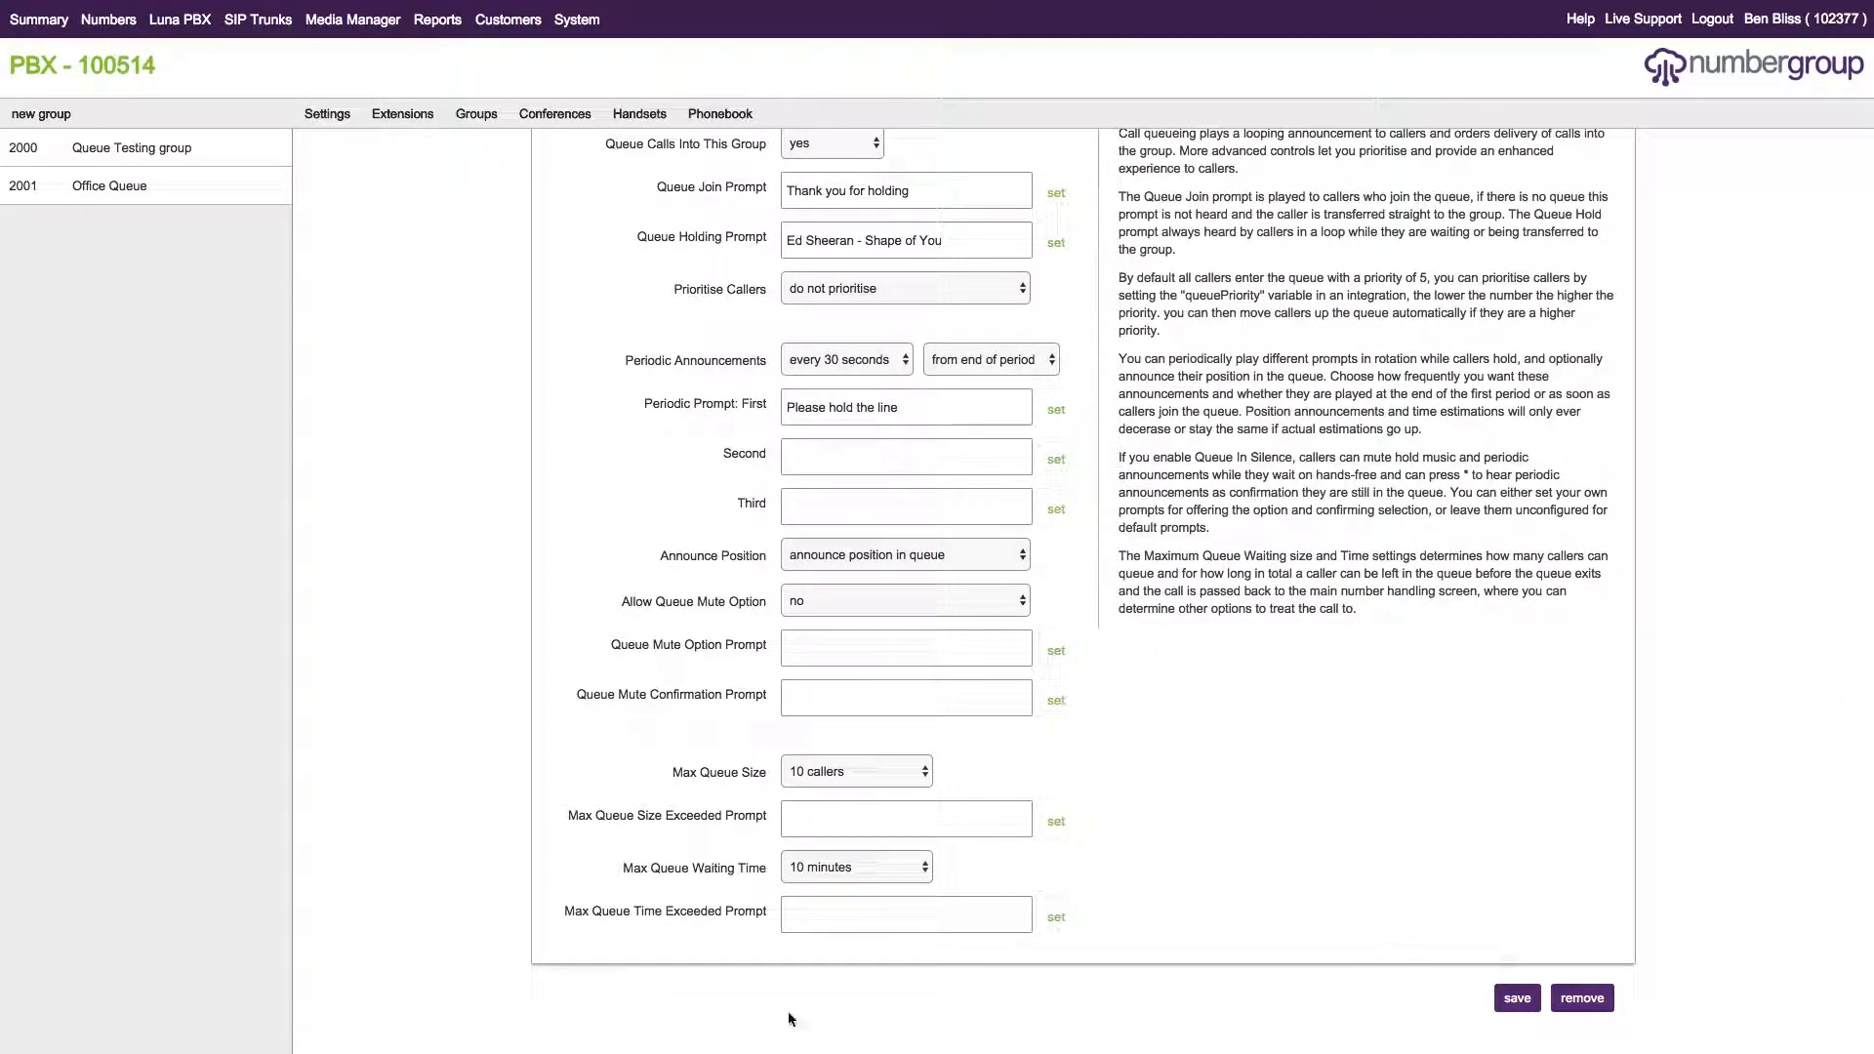
scroll(703, 564, up, 15)
Highlight the 20-second 'Ring Each Extension For' value.
drag(619, 525, 779, 525)
click(817, 526)
drag(900, 521, 855, 542)
click(829, 533)
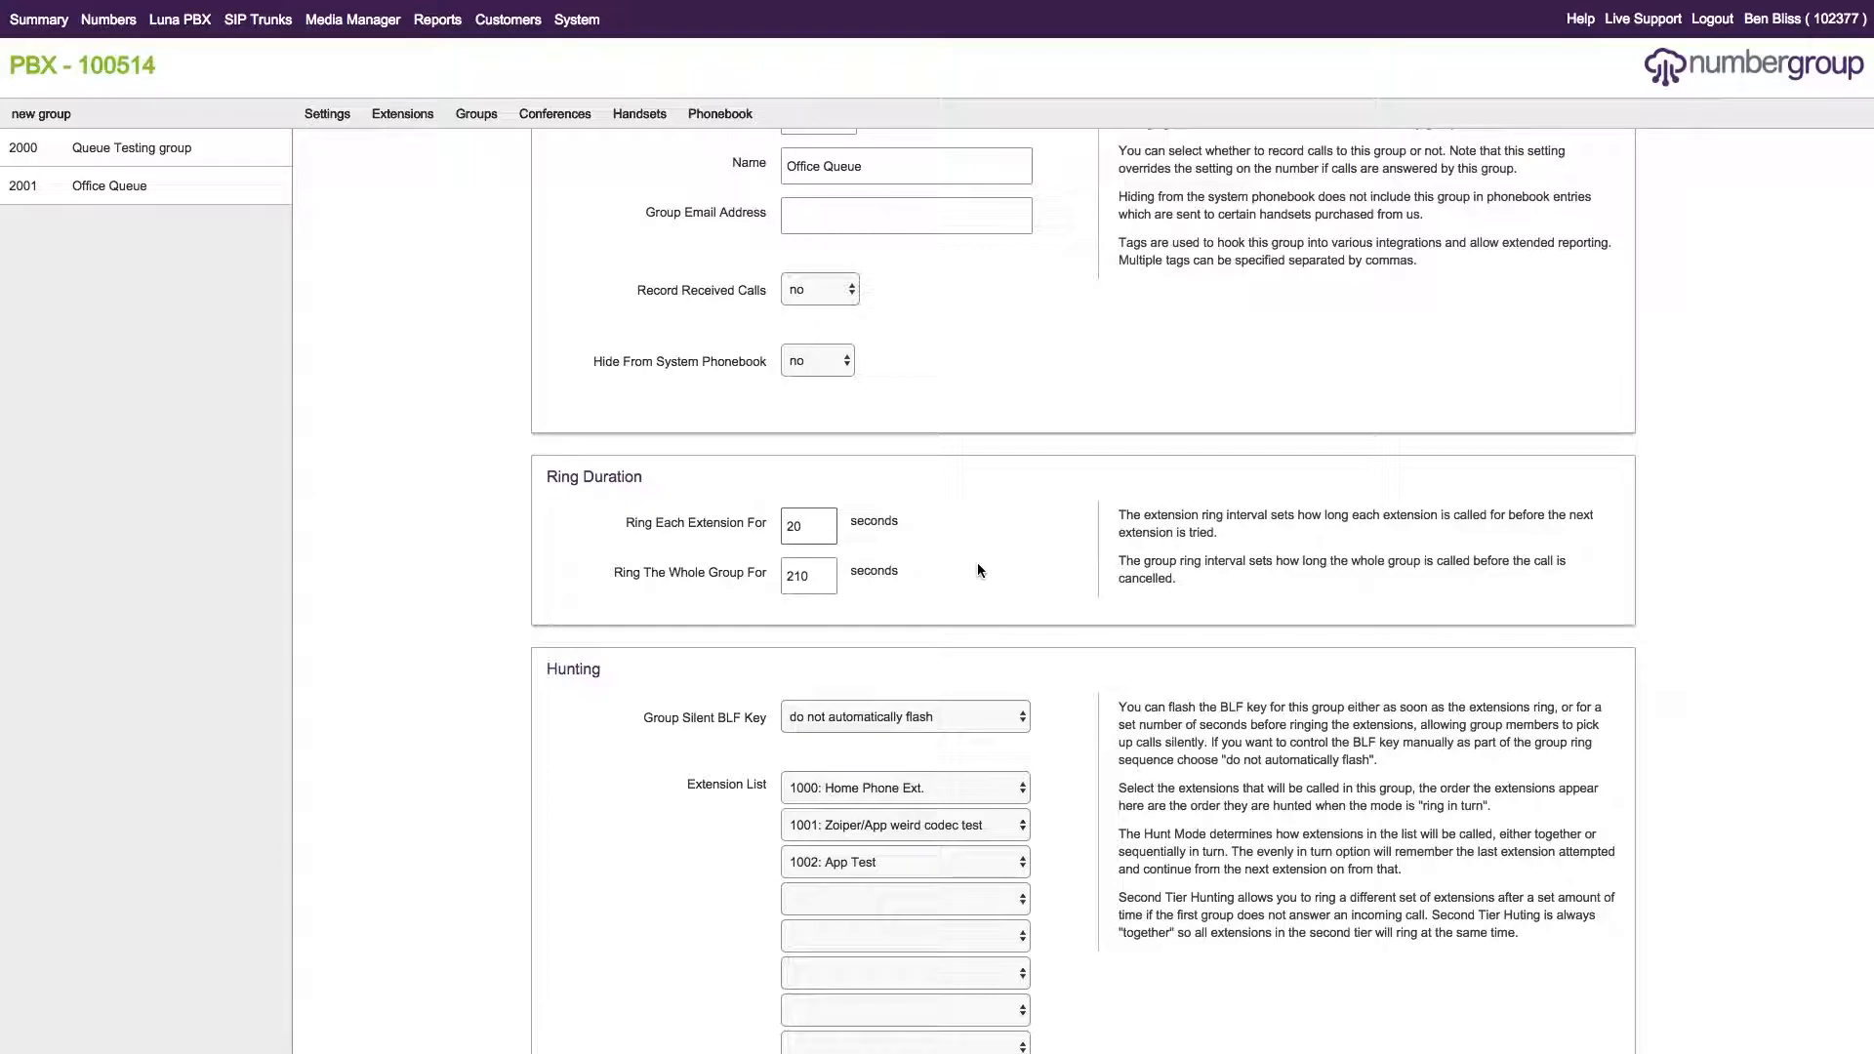
scroll(1067, 580, up, 2)
scroll(1058, 579, down, 2)
scroll(1097, 652, up, 2)
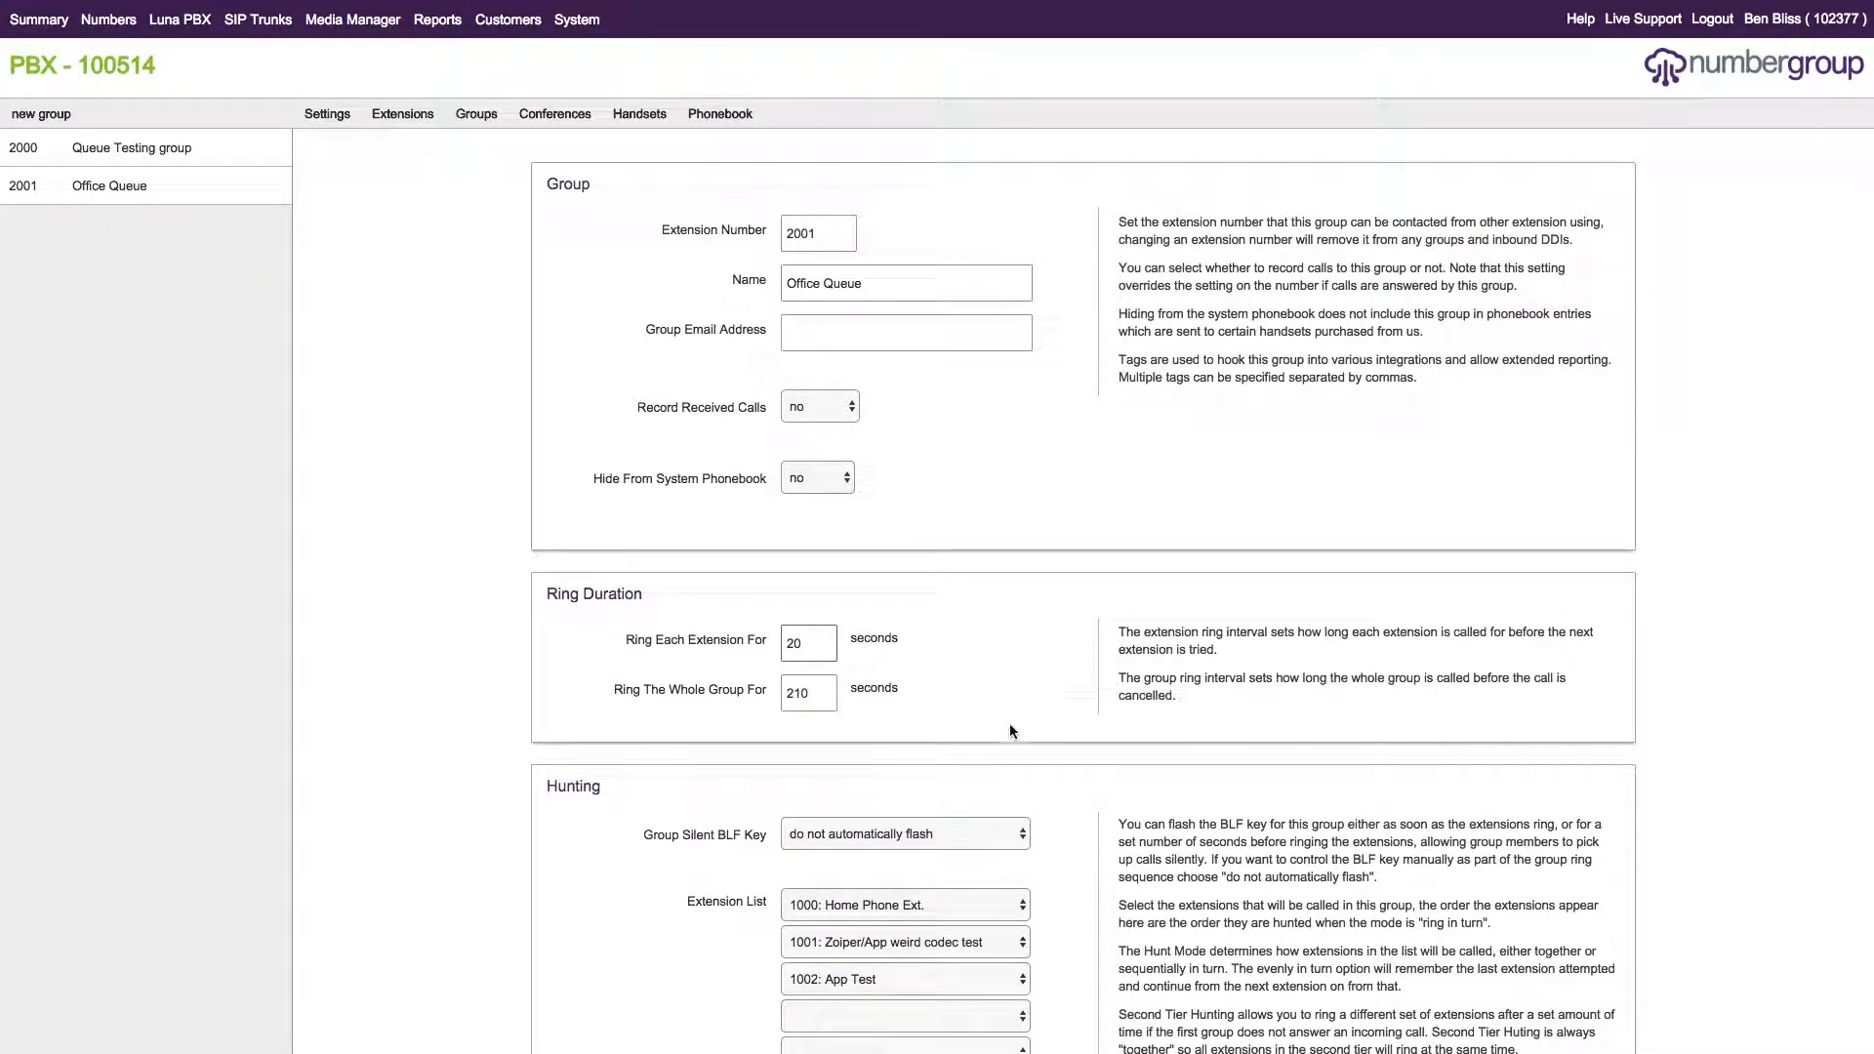
drag(641, 837, 769, 837)
click(1254, 829)
scroll(1291, 804, down, 2)
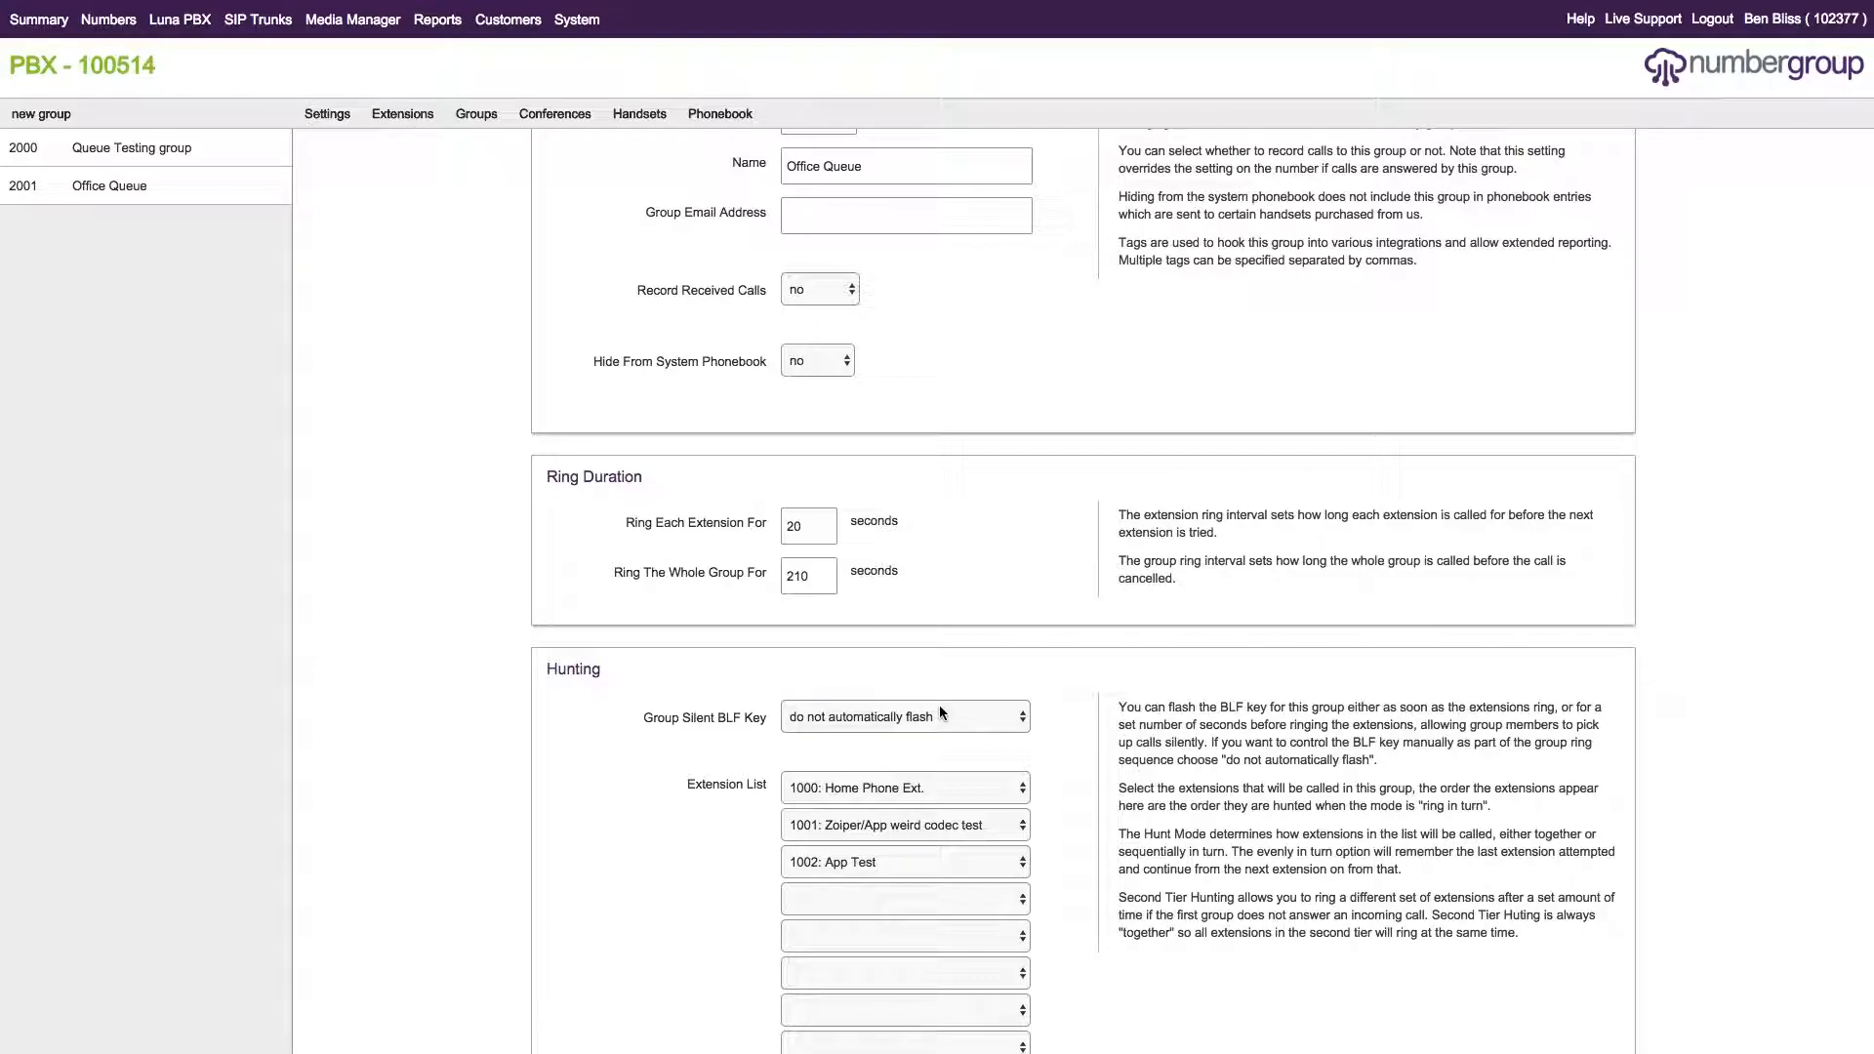
click(940, 712)
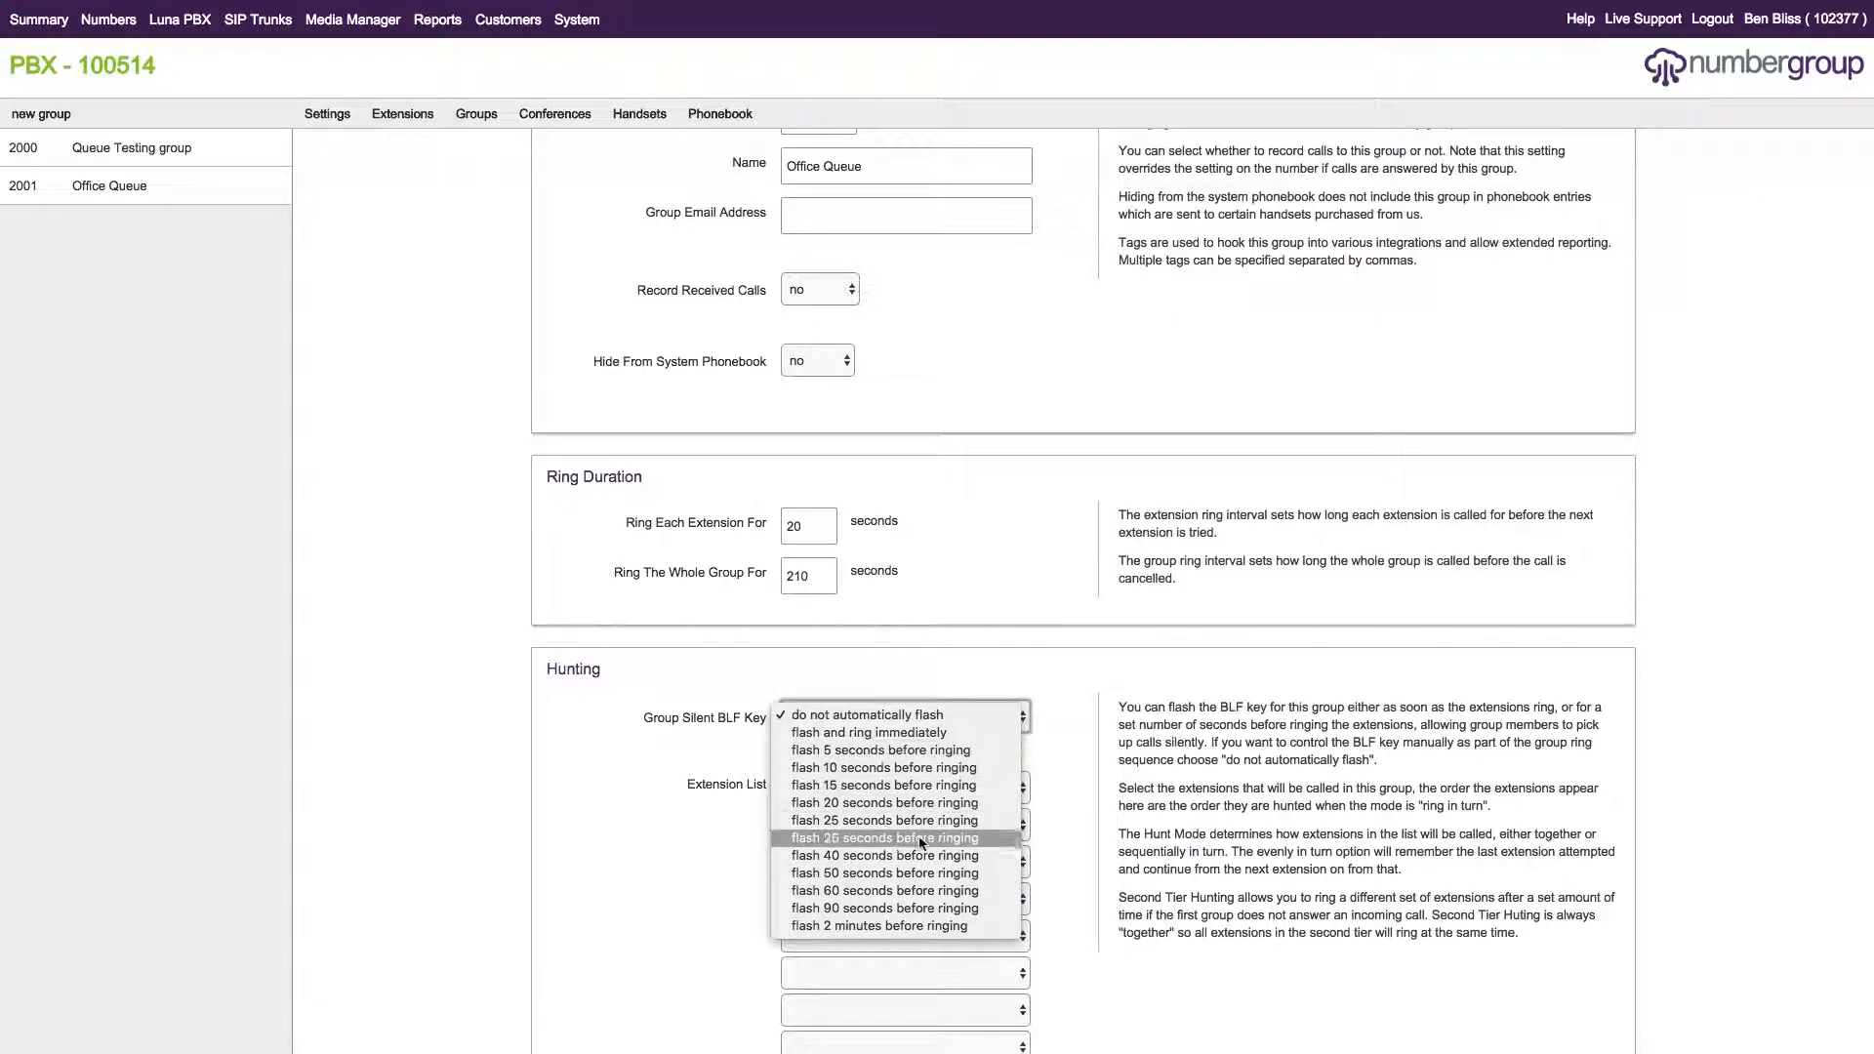
click(1243, 763)
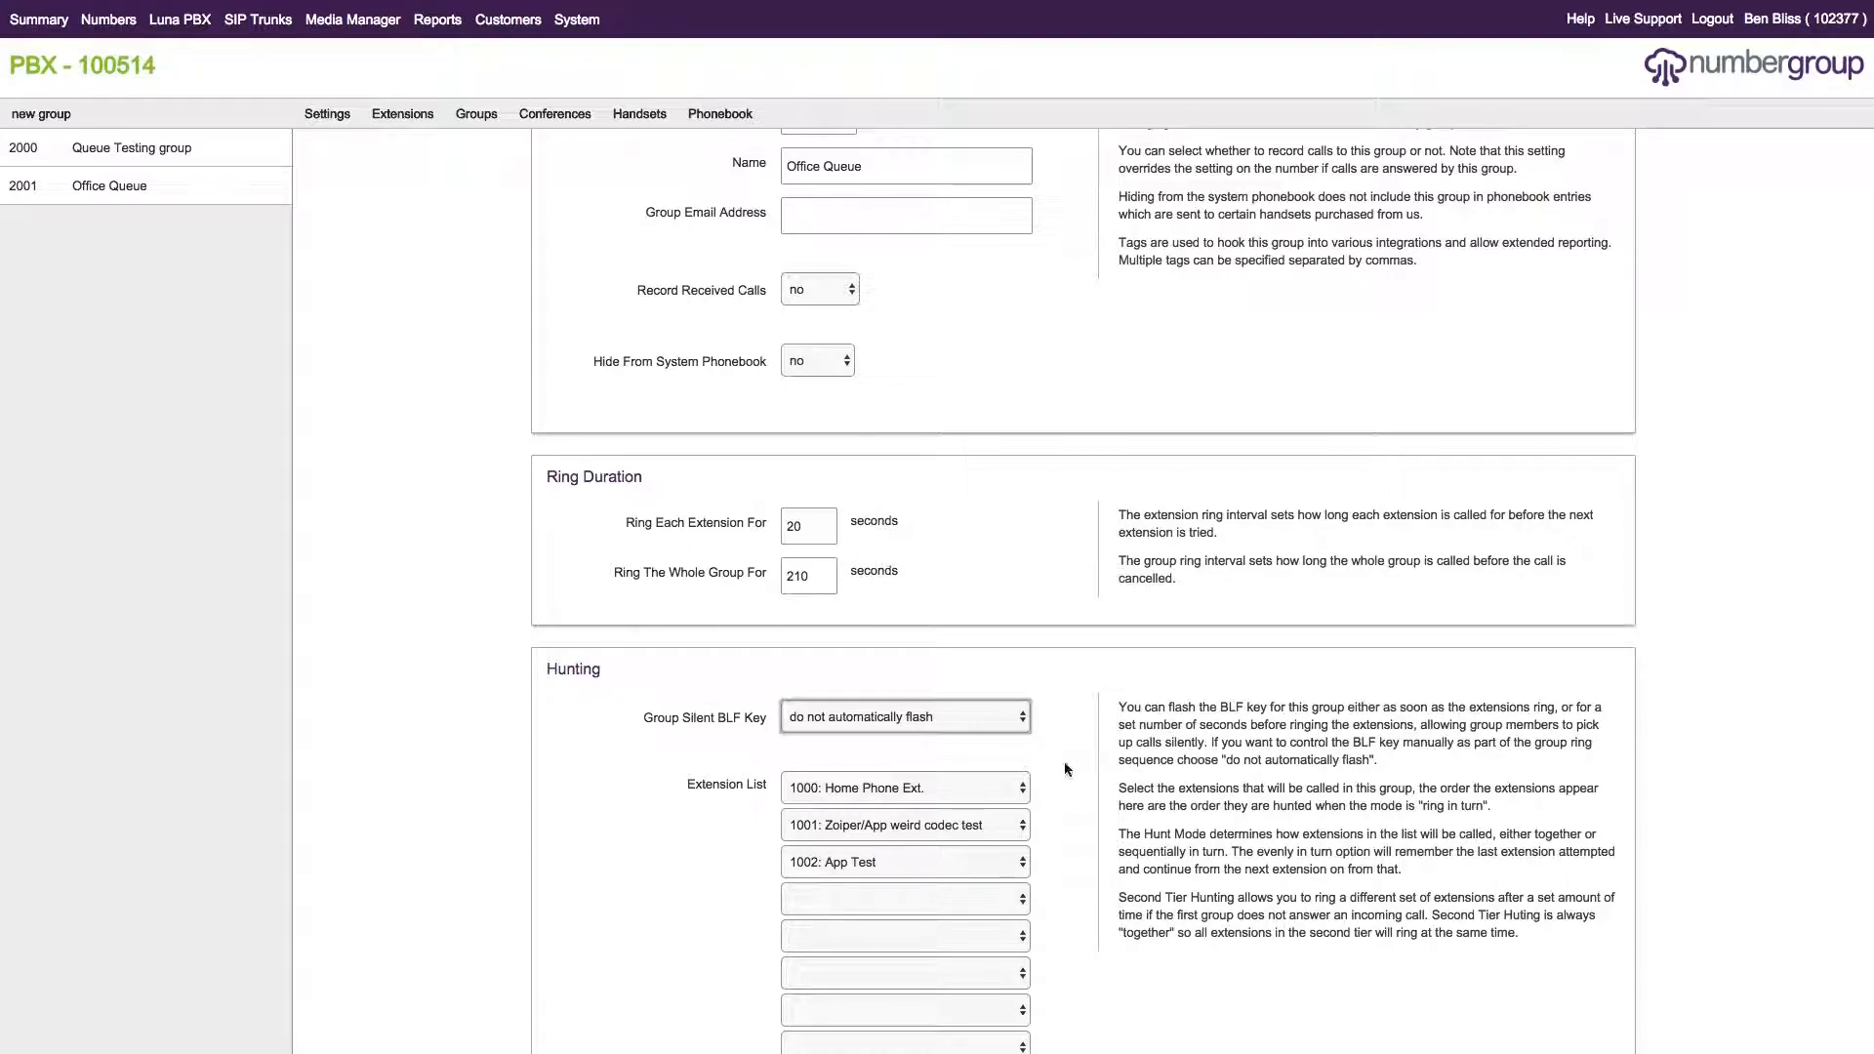
scroll(1172, 696, down, 1)
scroll(1181, 723, up, 1)
scroll(1193, 717, down, 4)
scroll(1191, 719, up, 5)
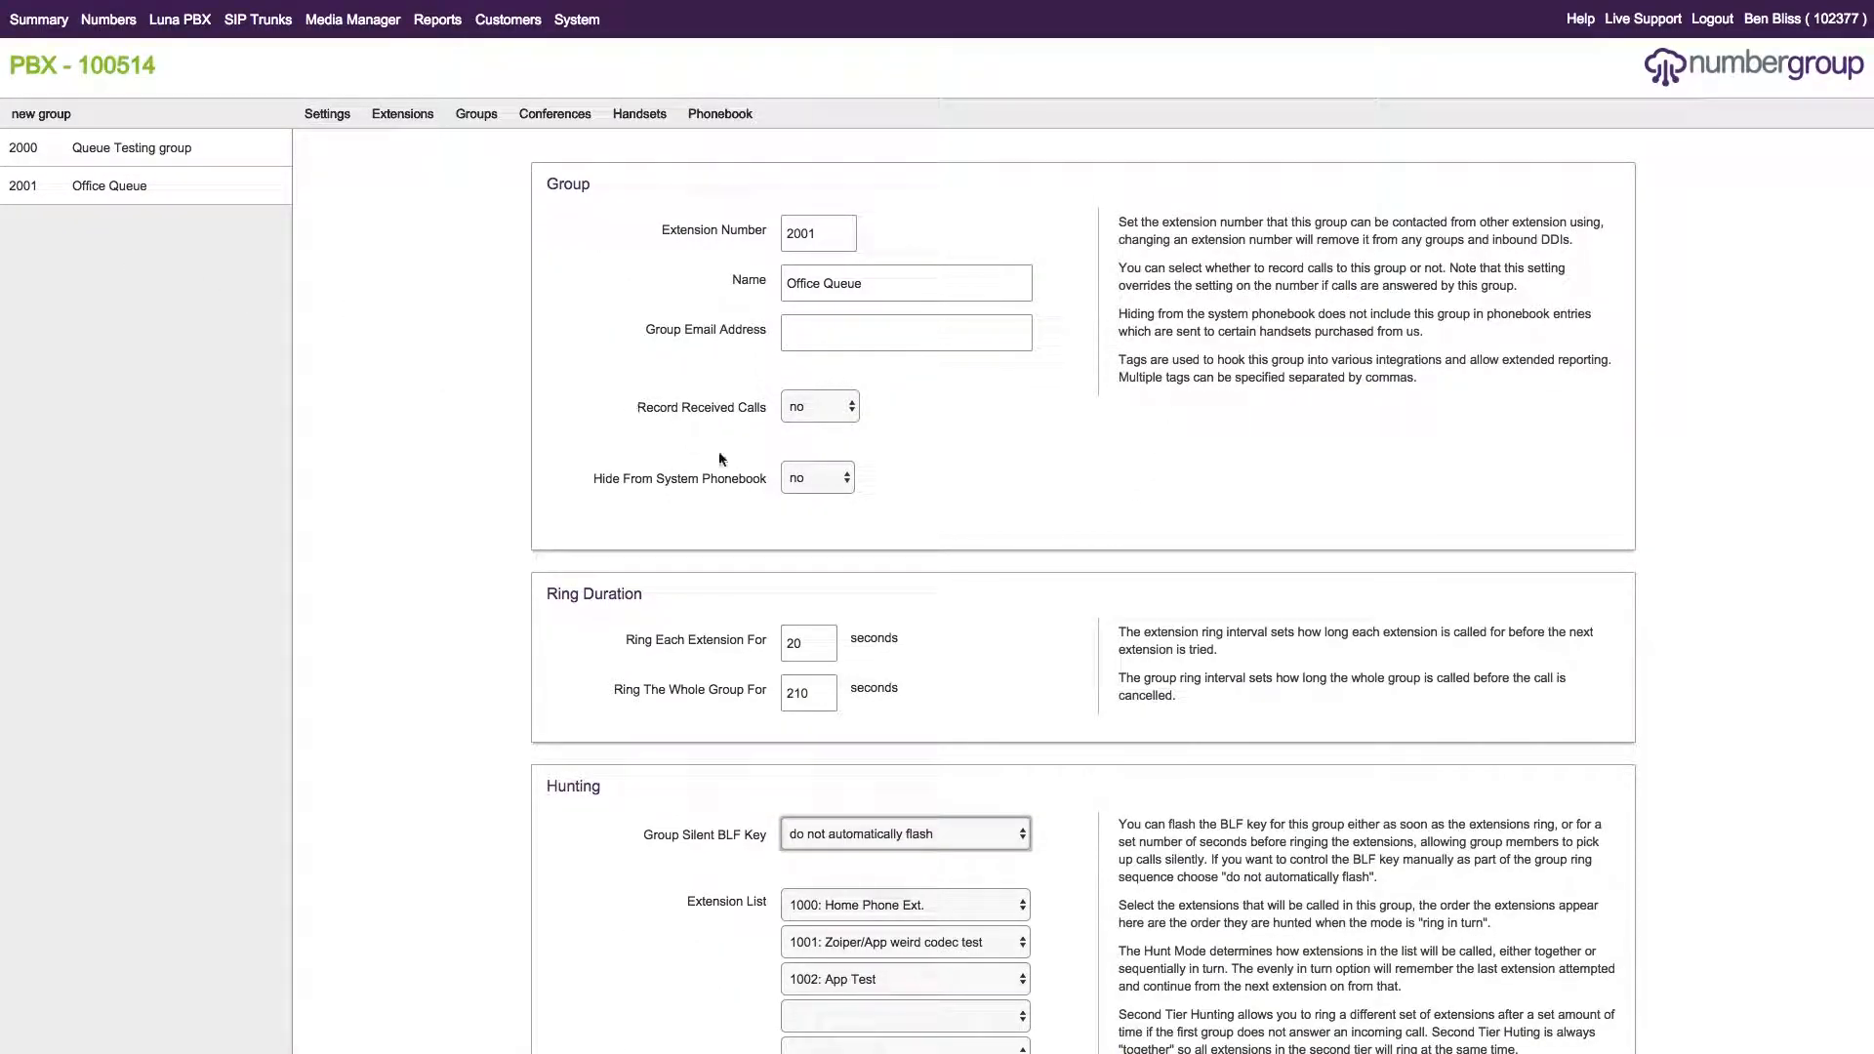
click(810, 422)
click(1117, 421)
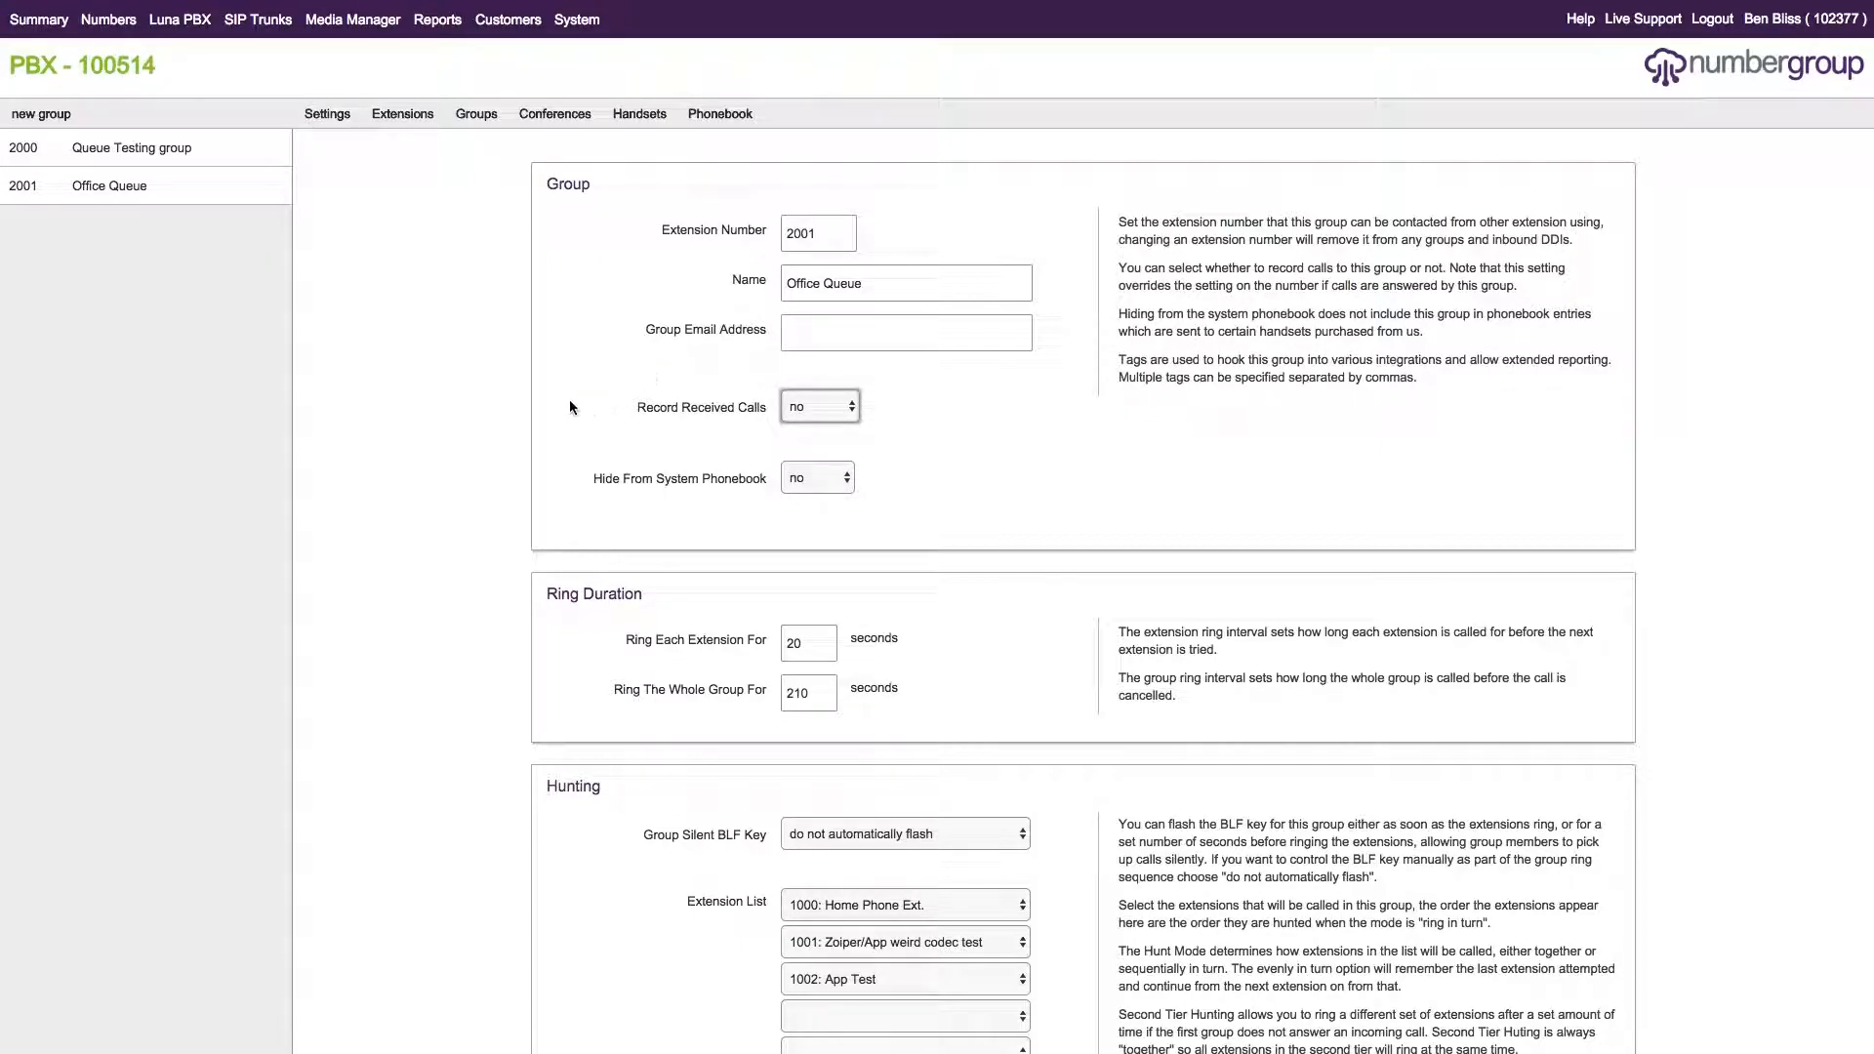
click(689, 407)
Go back to the customer account's numbers and open number Q Testing 1.
click(331, 117)
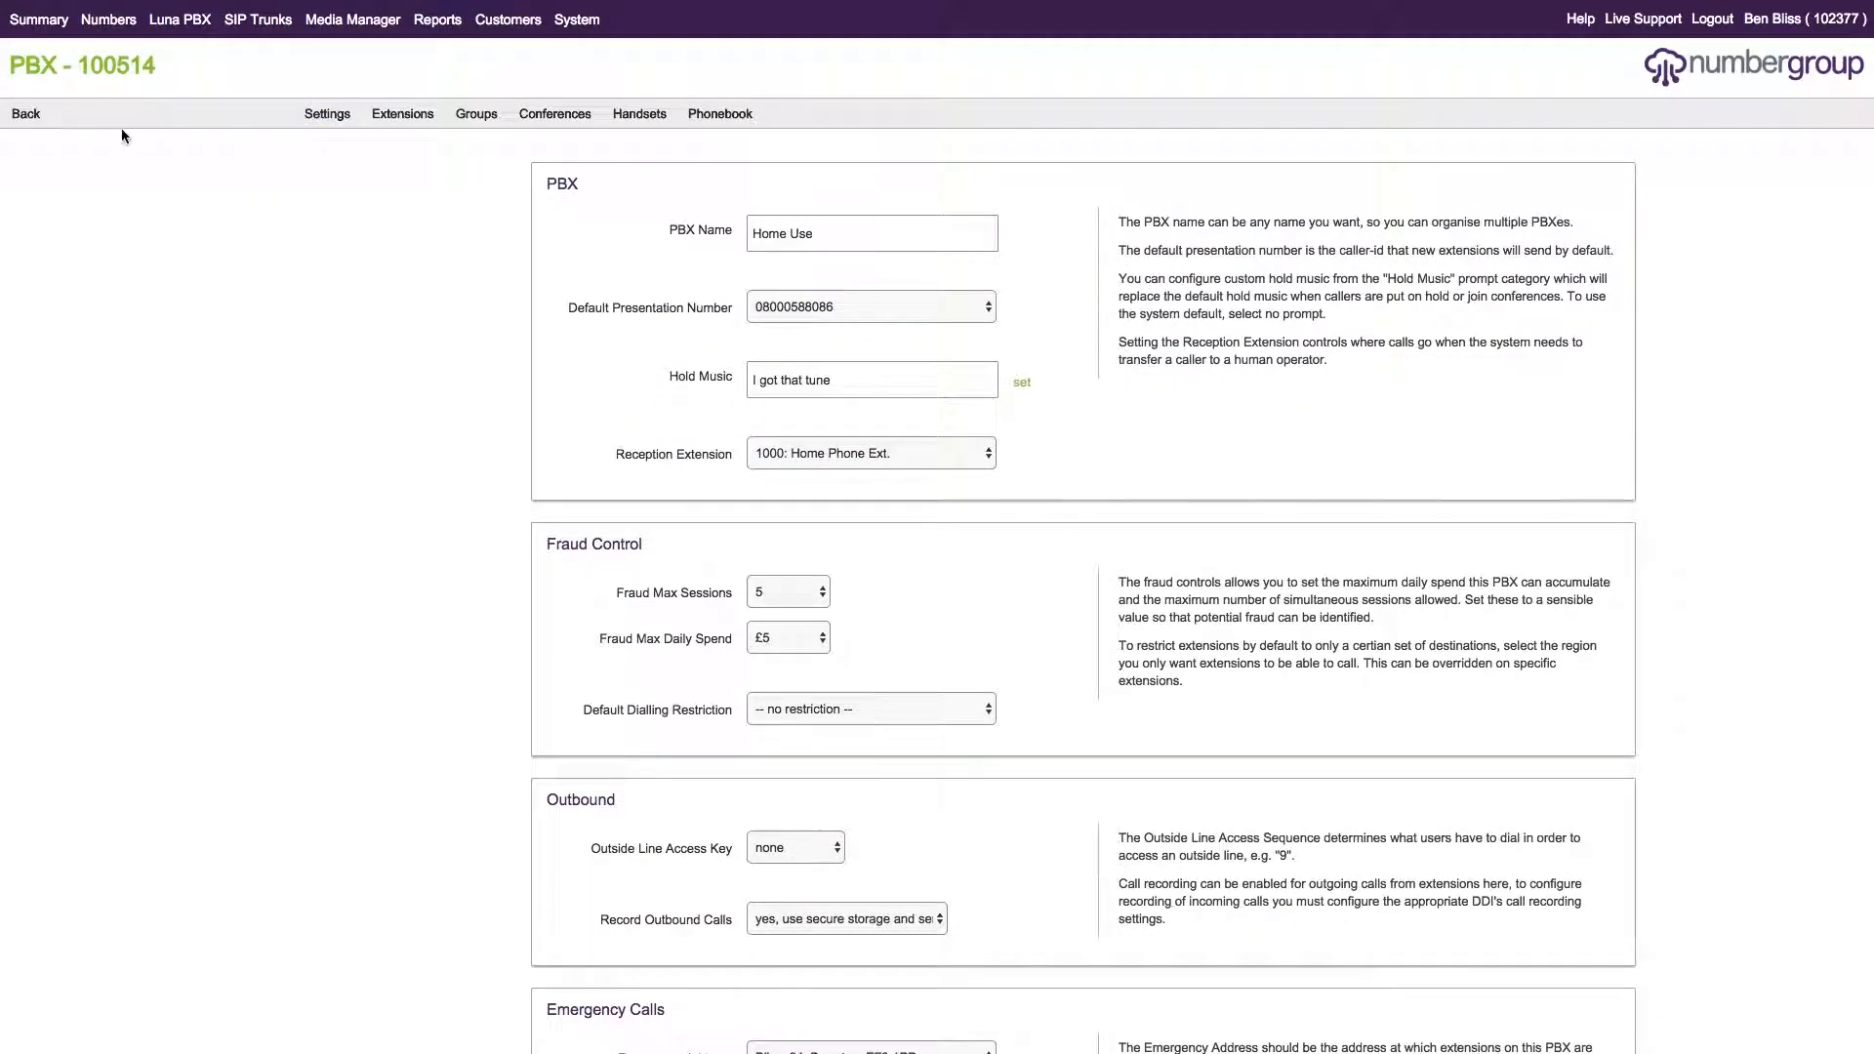
click(36, 119)
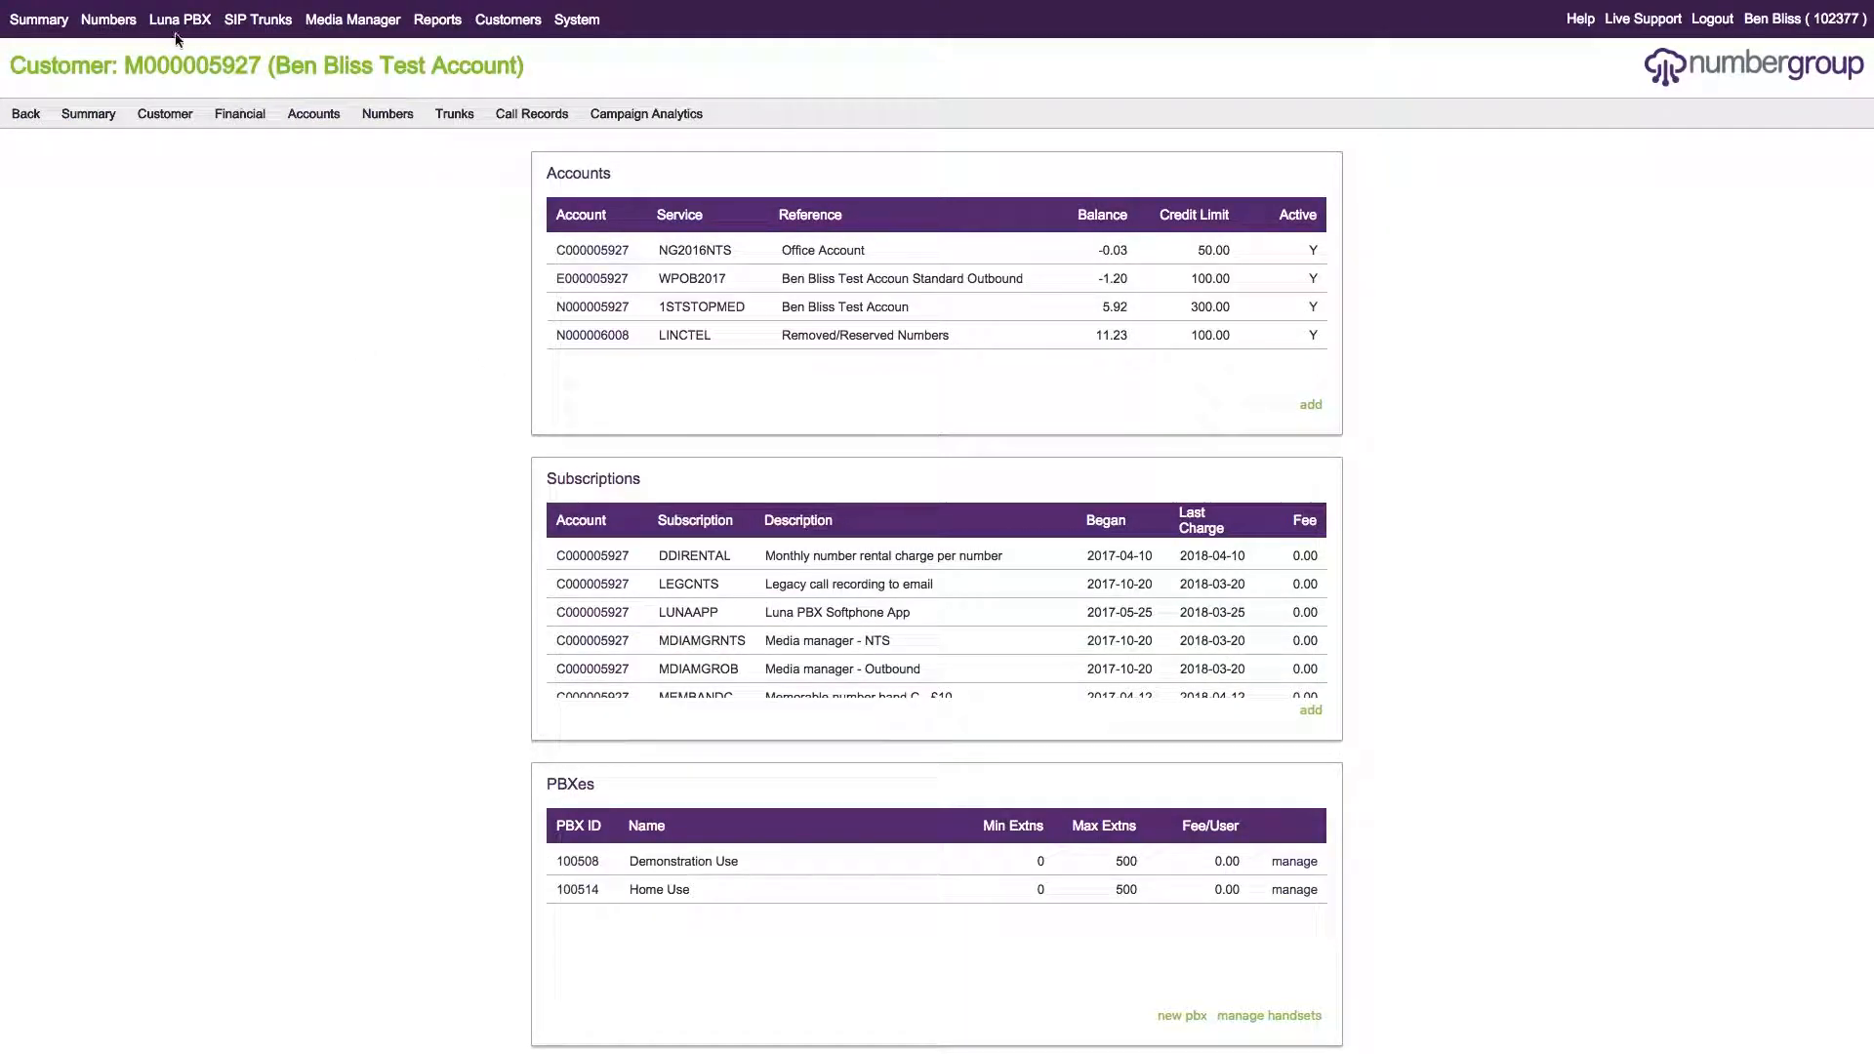
mouse_move(388, 115)
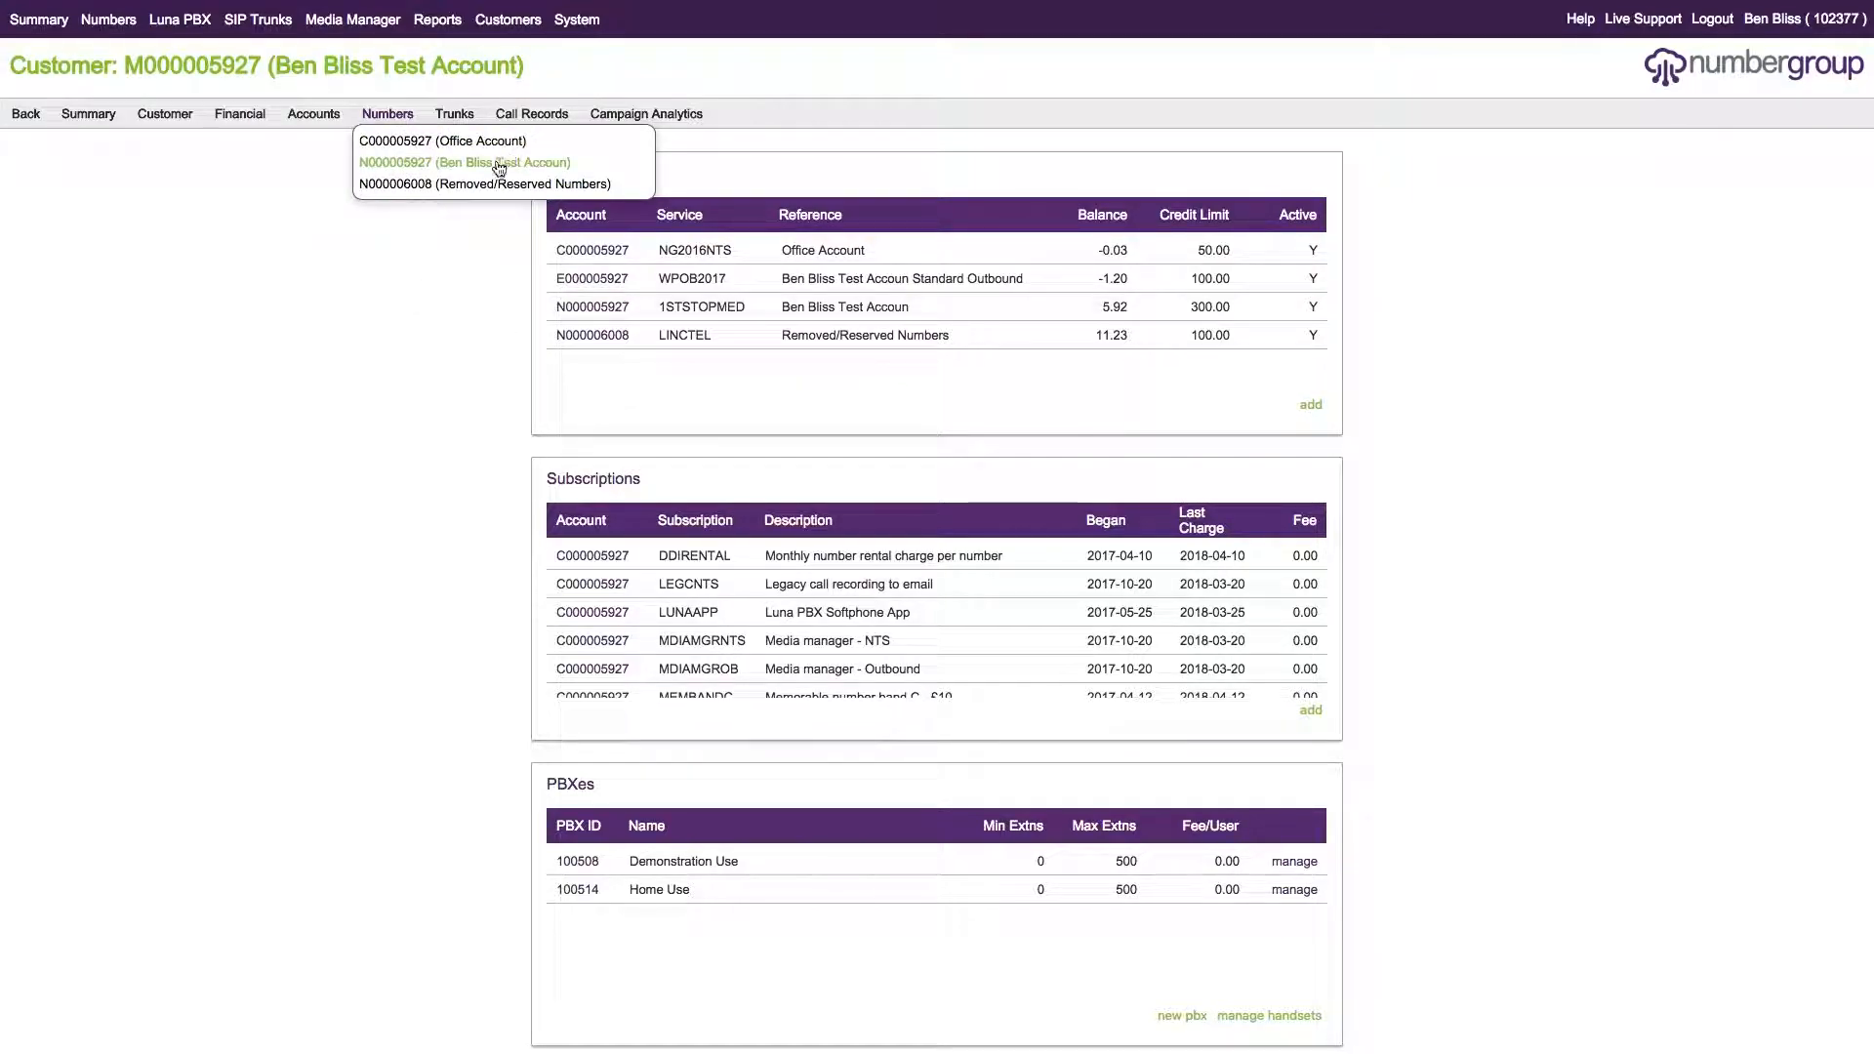
click(497, 156)
click(148, 390)
Set Q Testing 1's PBX destination to '2001: Office Queue'.
scroll(976, 478, down, 3)
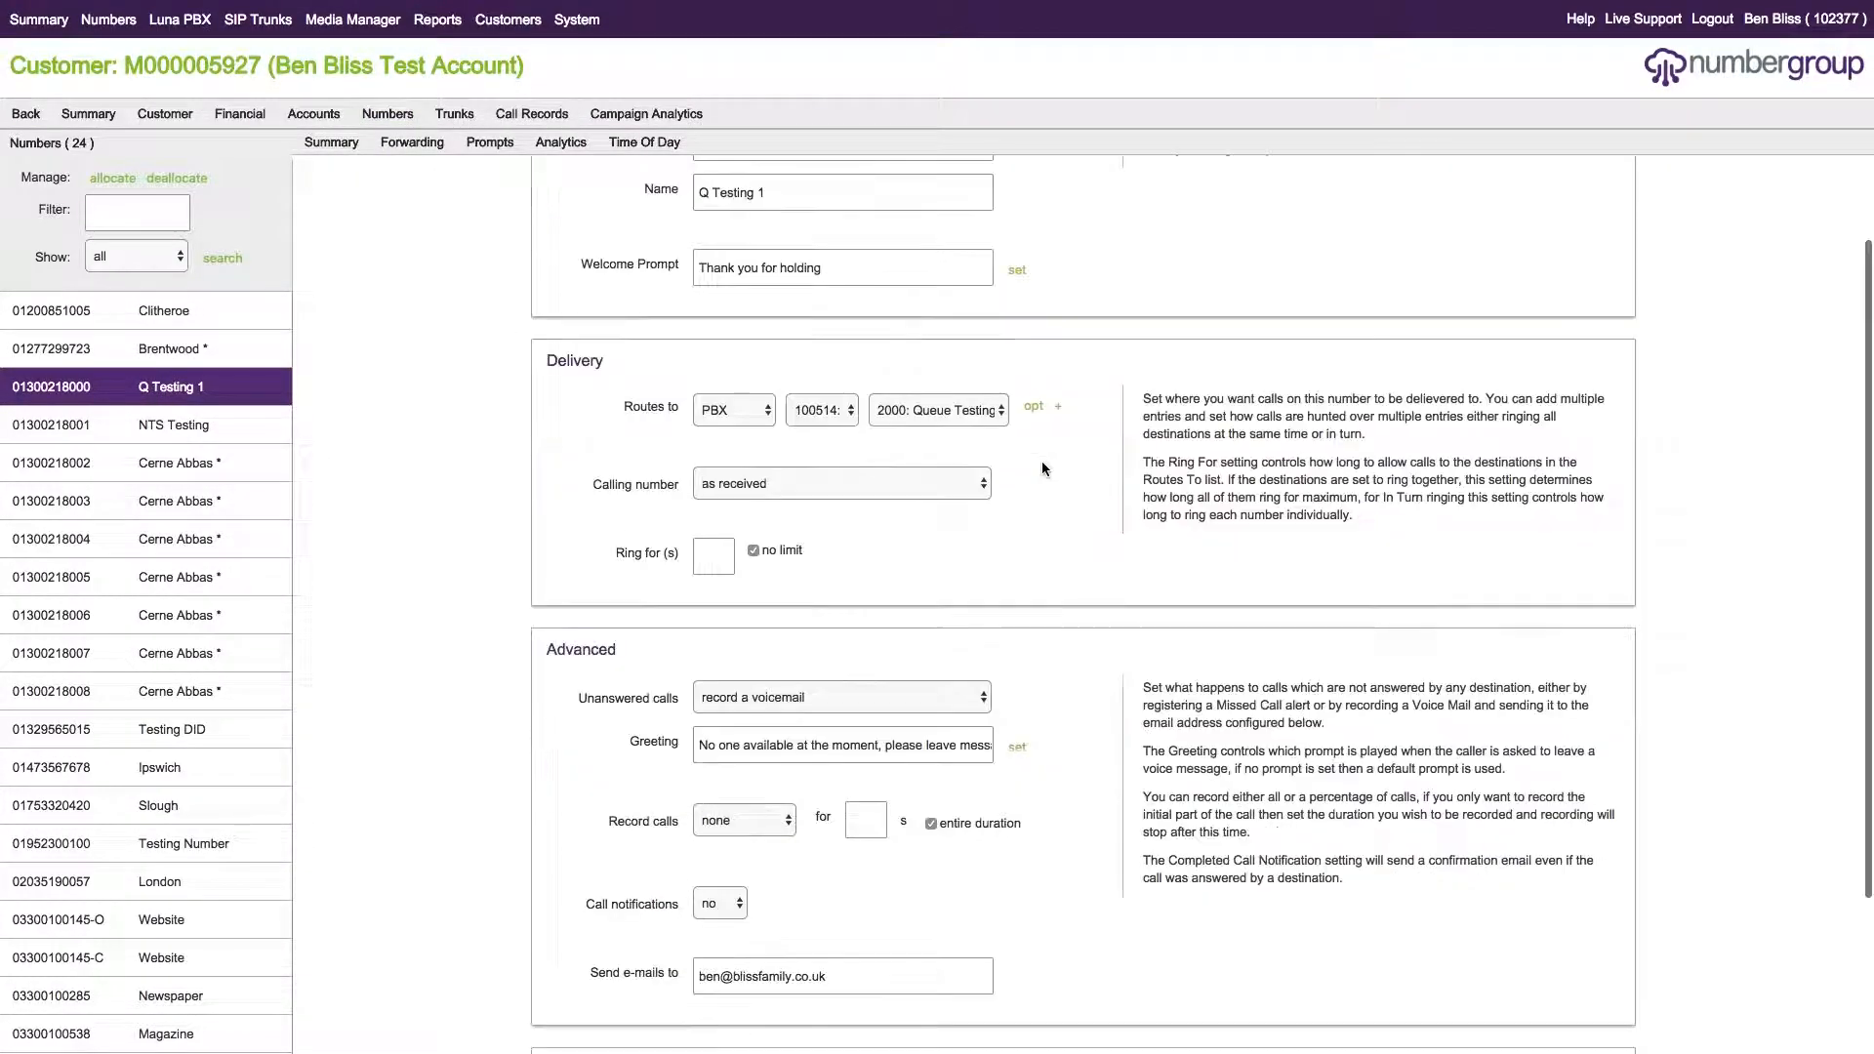
scroll(919, 510, up, 2)
click(932, 526)
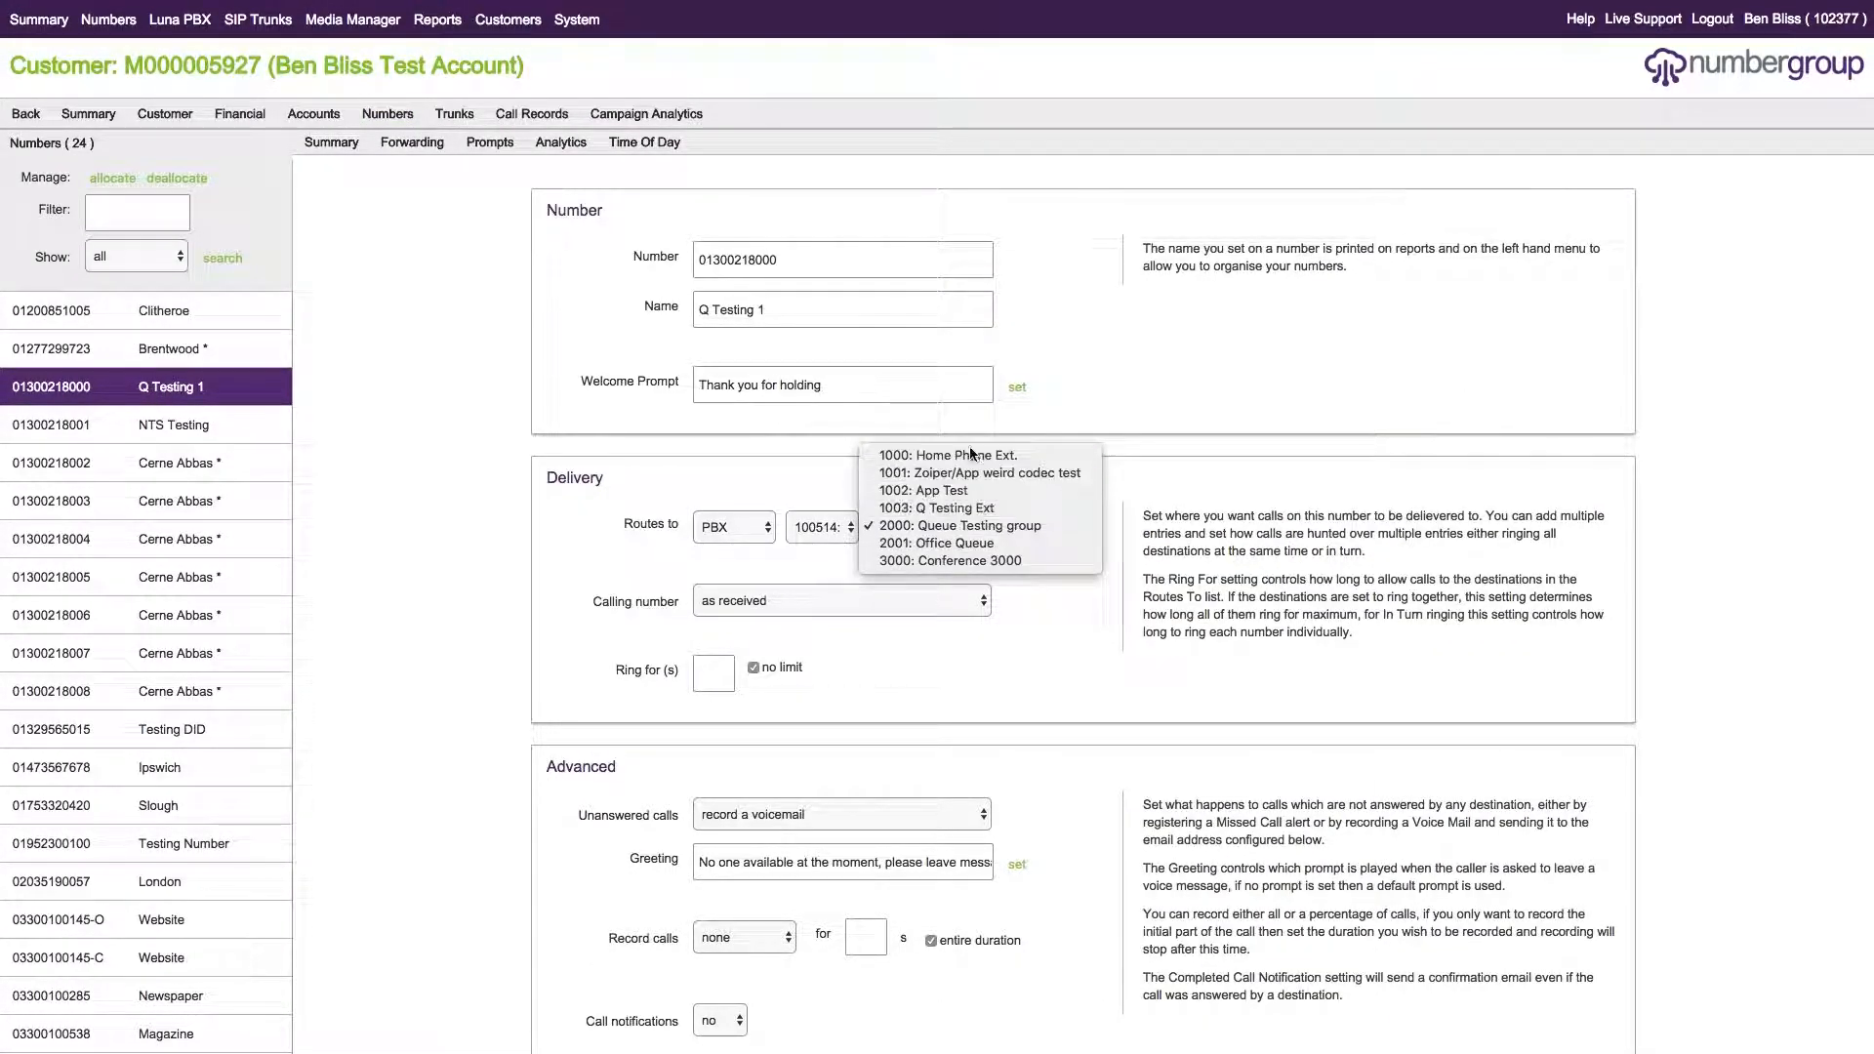
click(936, 543)
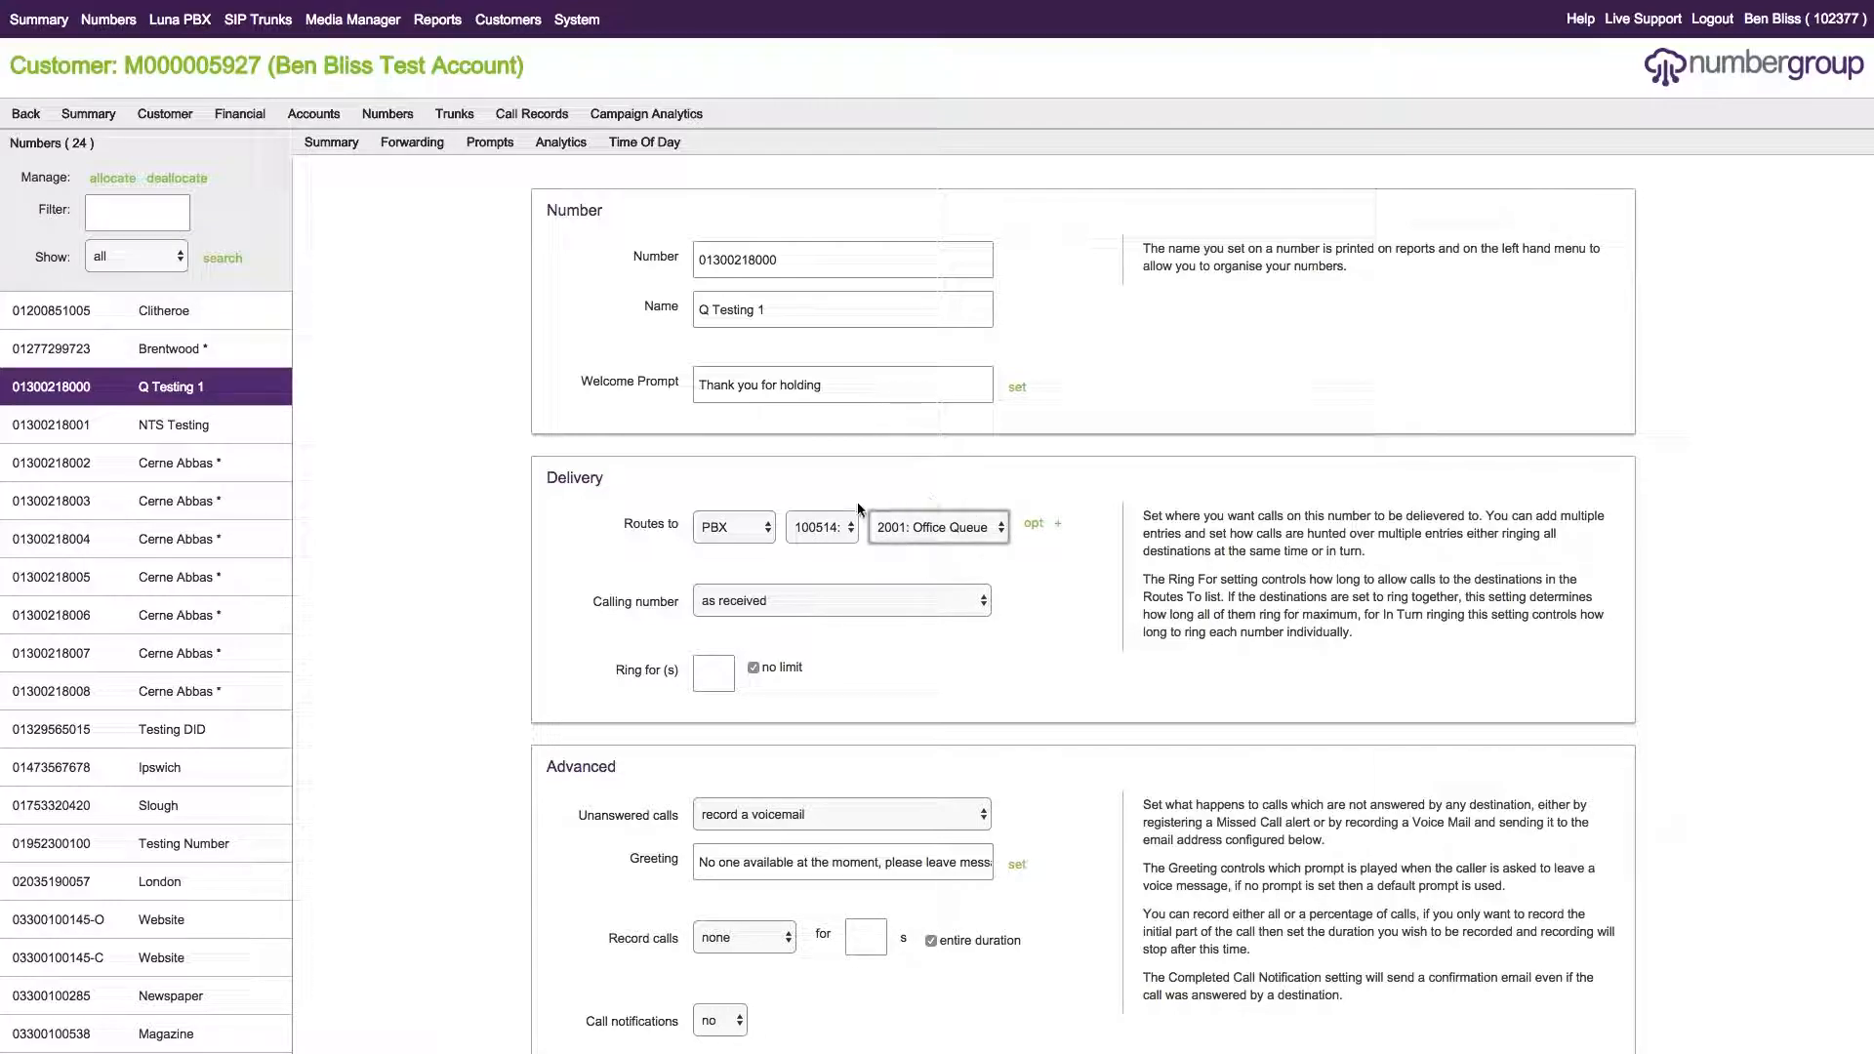
scroll(991, 477, down, 5)
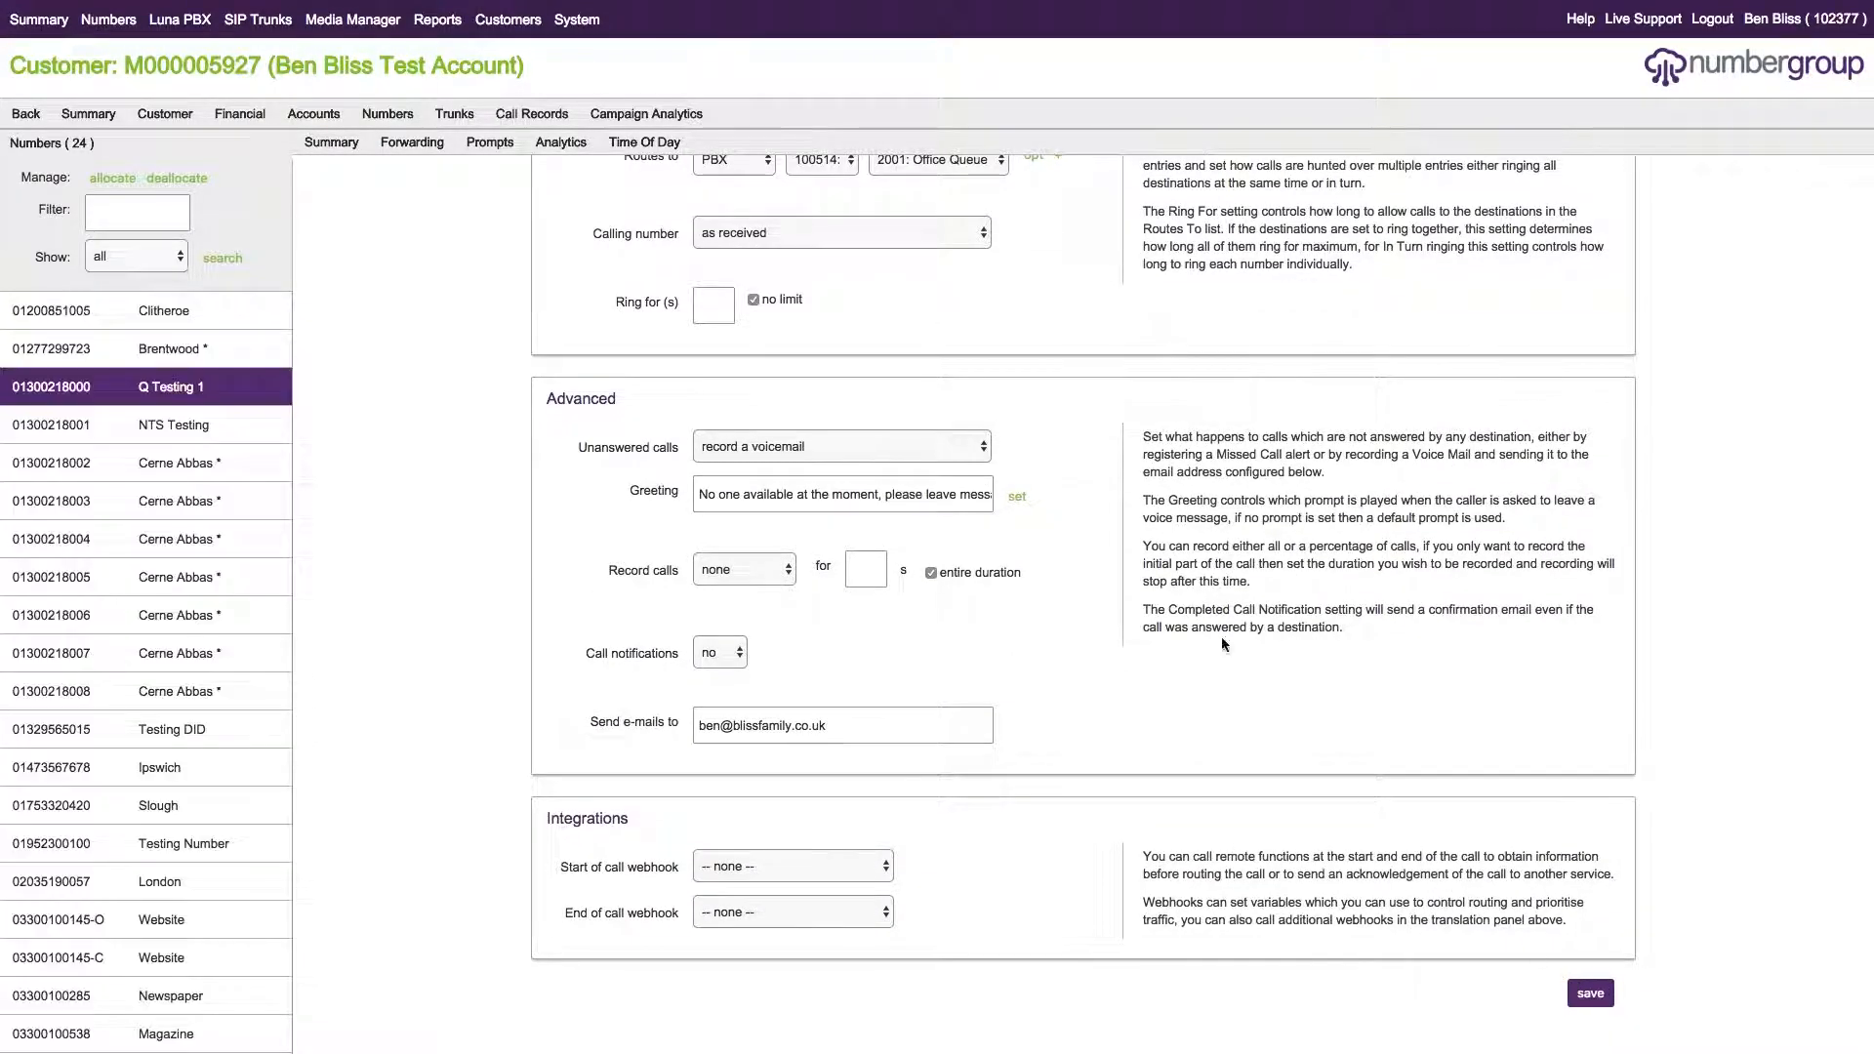
scroll(1232, 659, up, 5)
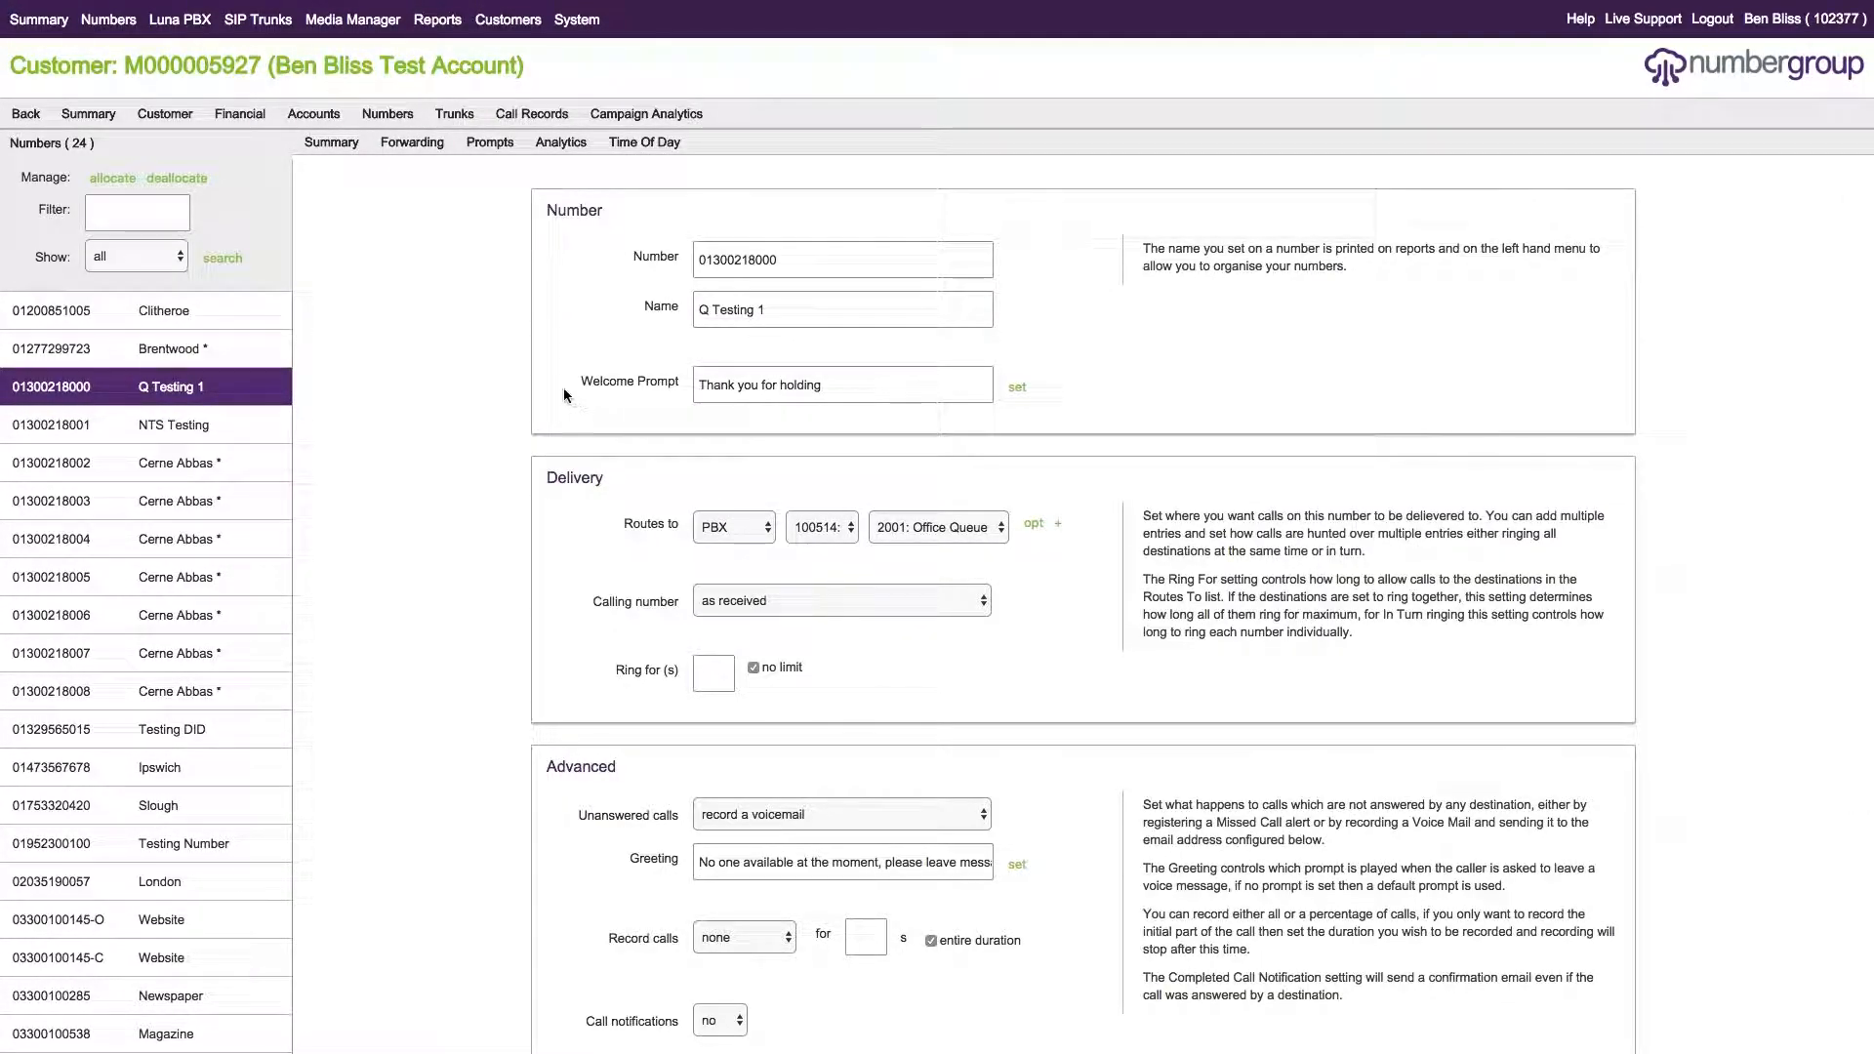
scroll(859, 388, down, 2)
scroll(898, 389, up, 2)
scroll(1040, 443, down, 2)
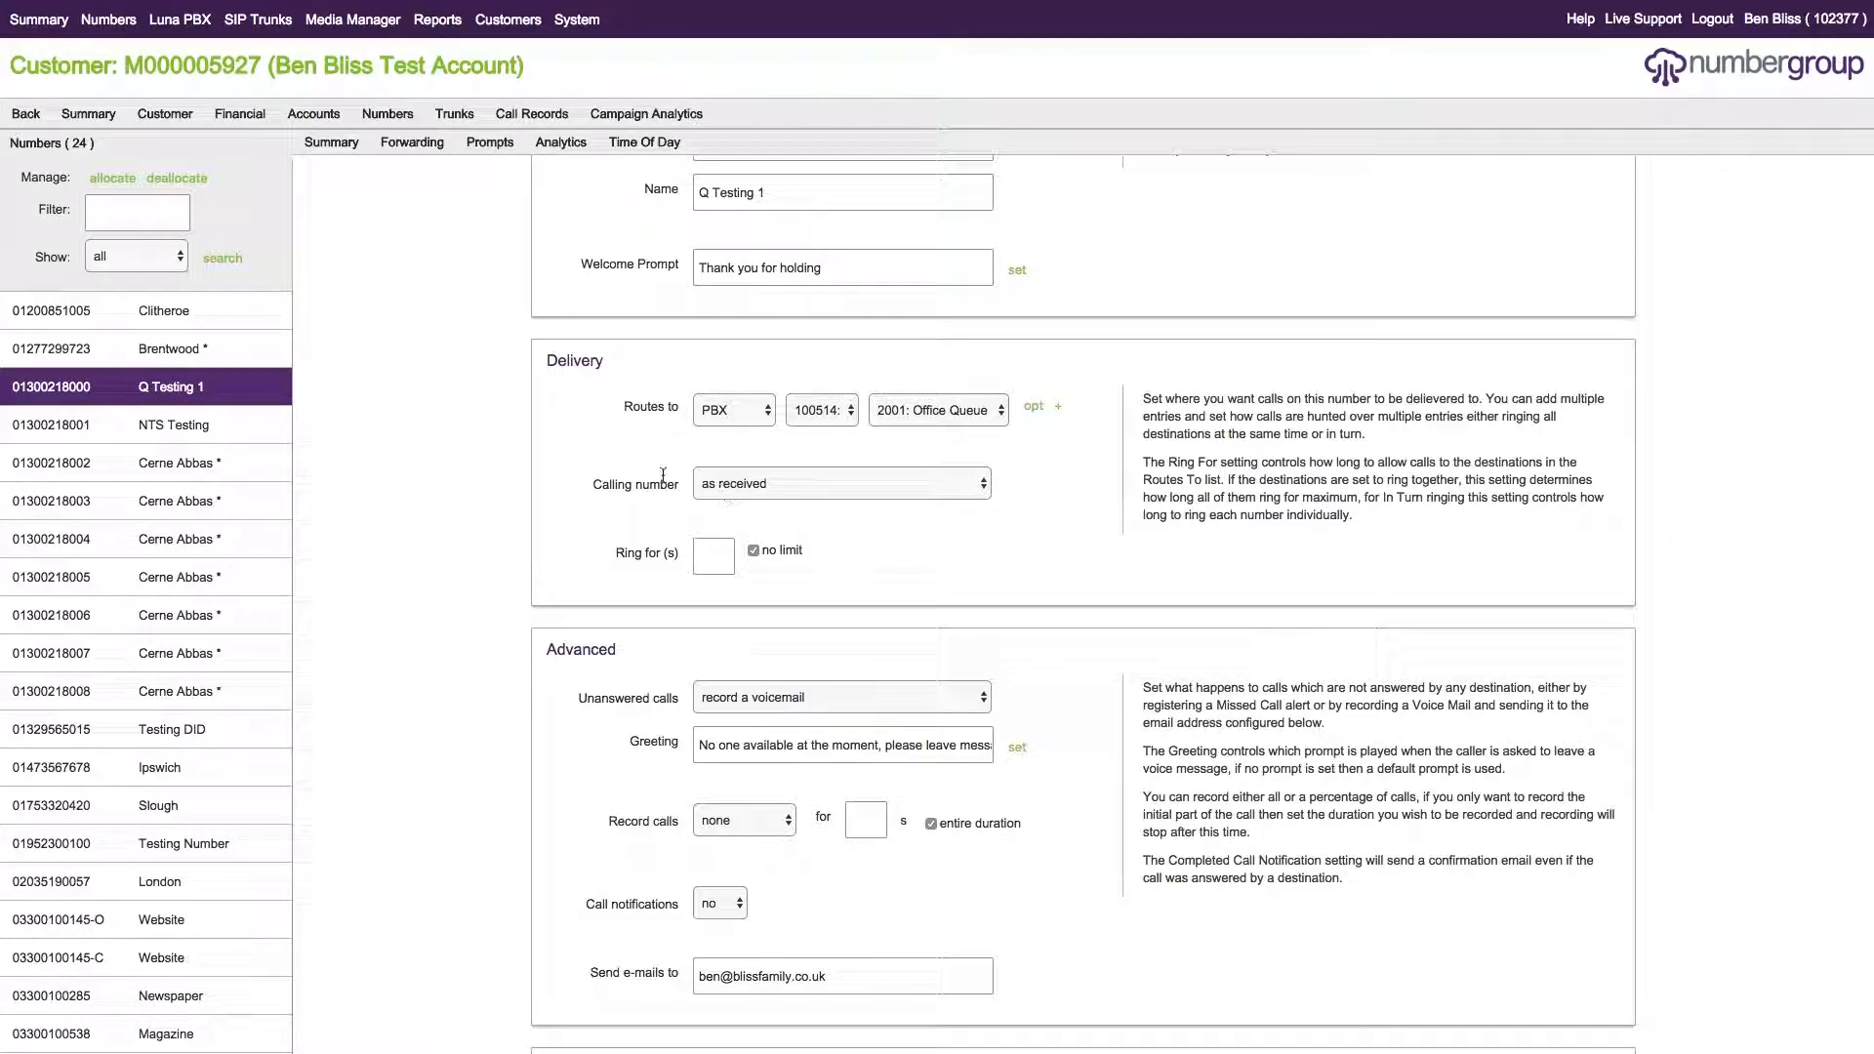
scroll(971, 552, down, 2)
scroll(971, 553, up, 2)
Add a second destination of type 'number' with the mobile phone number, and save.
click(1058, 406)
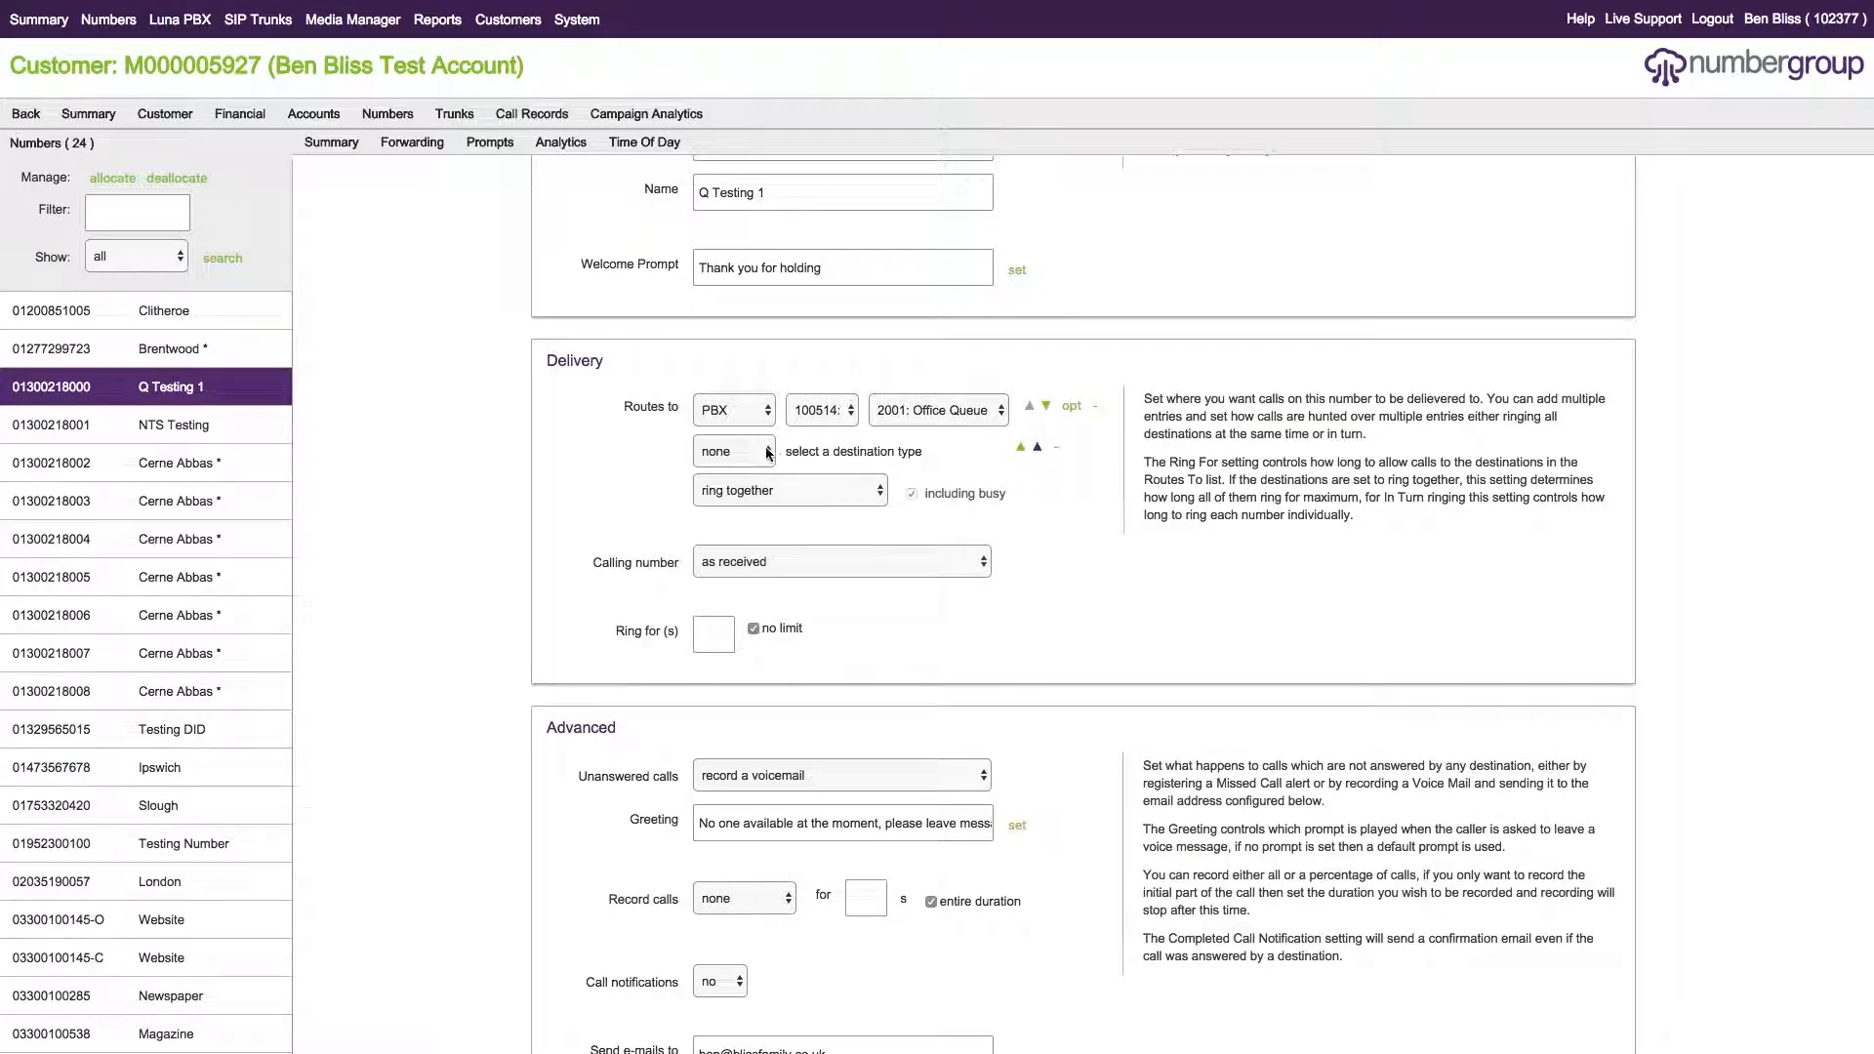
click(730, 451)
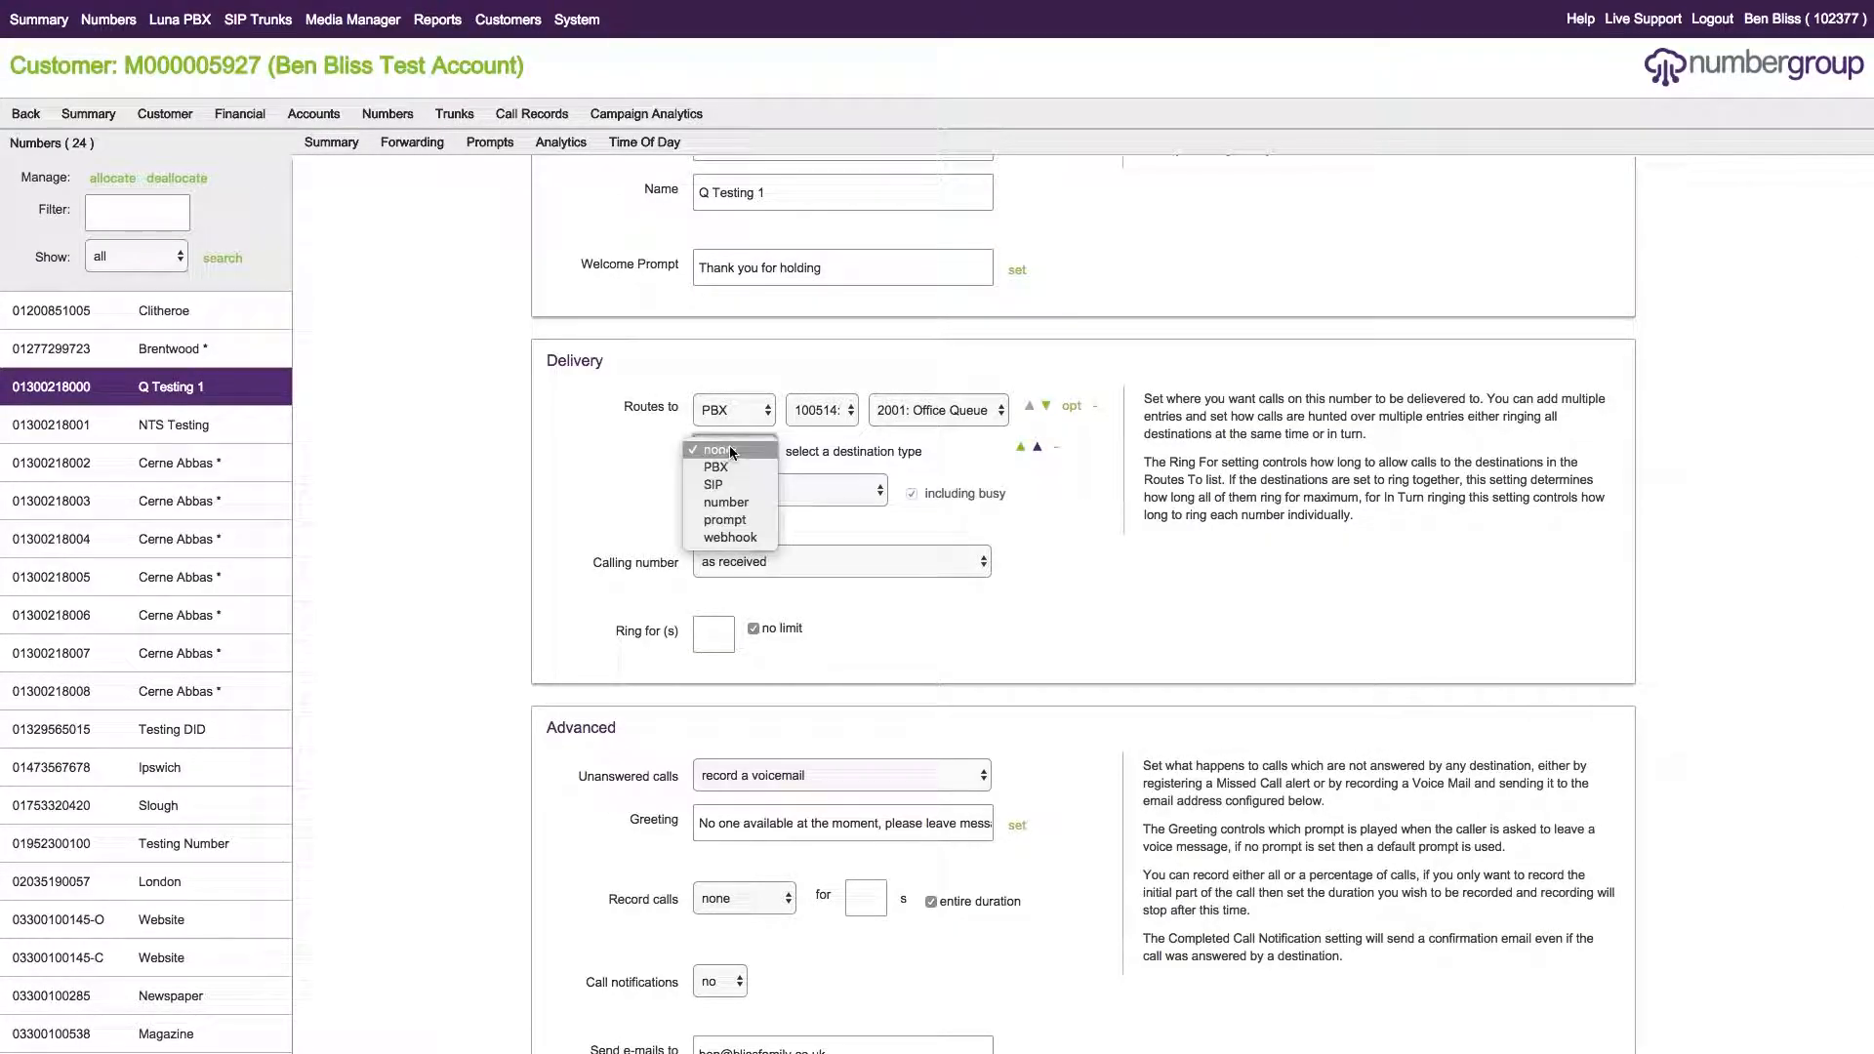
click(742, 503)
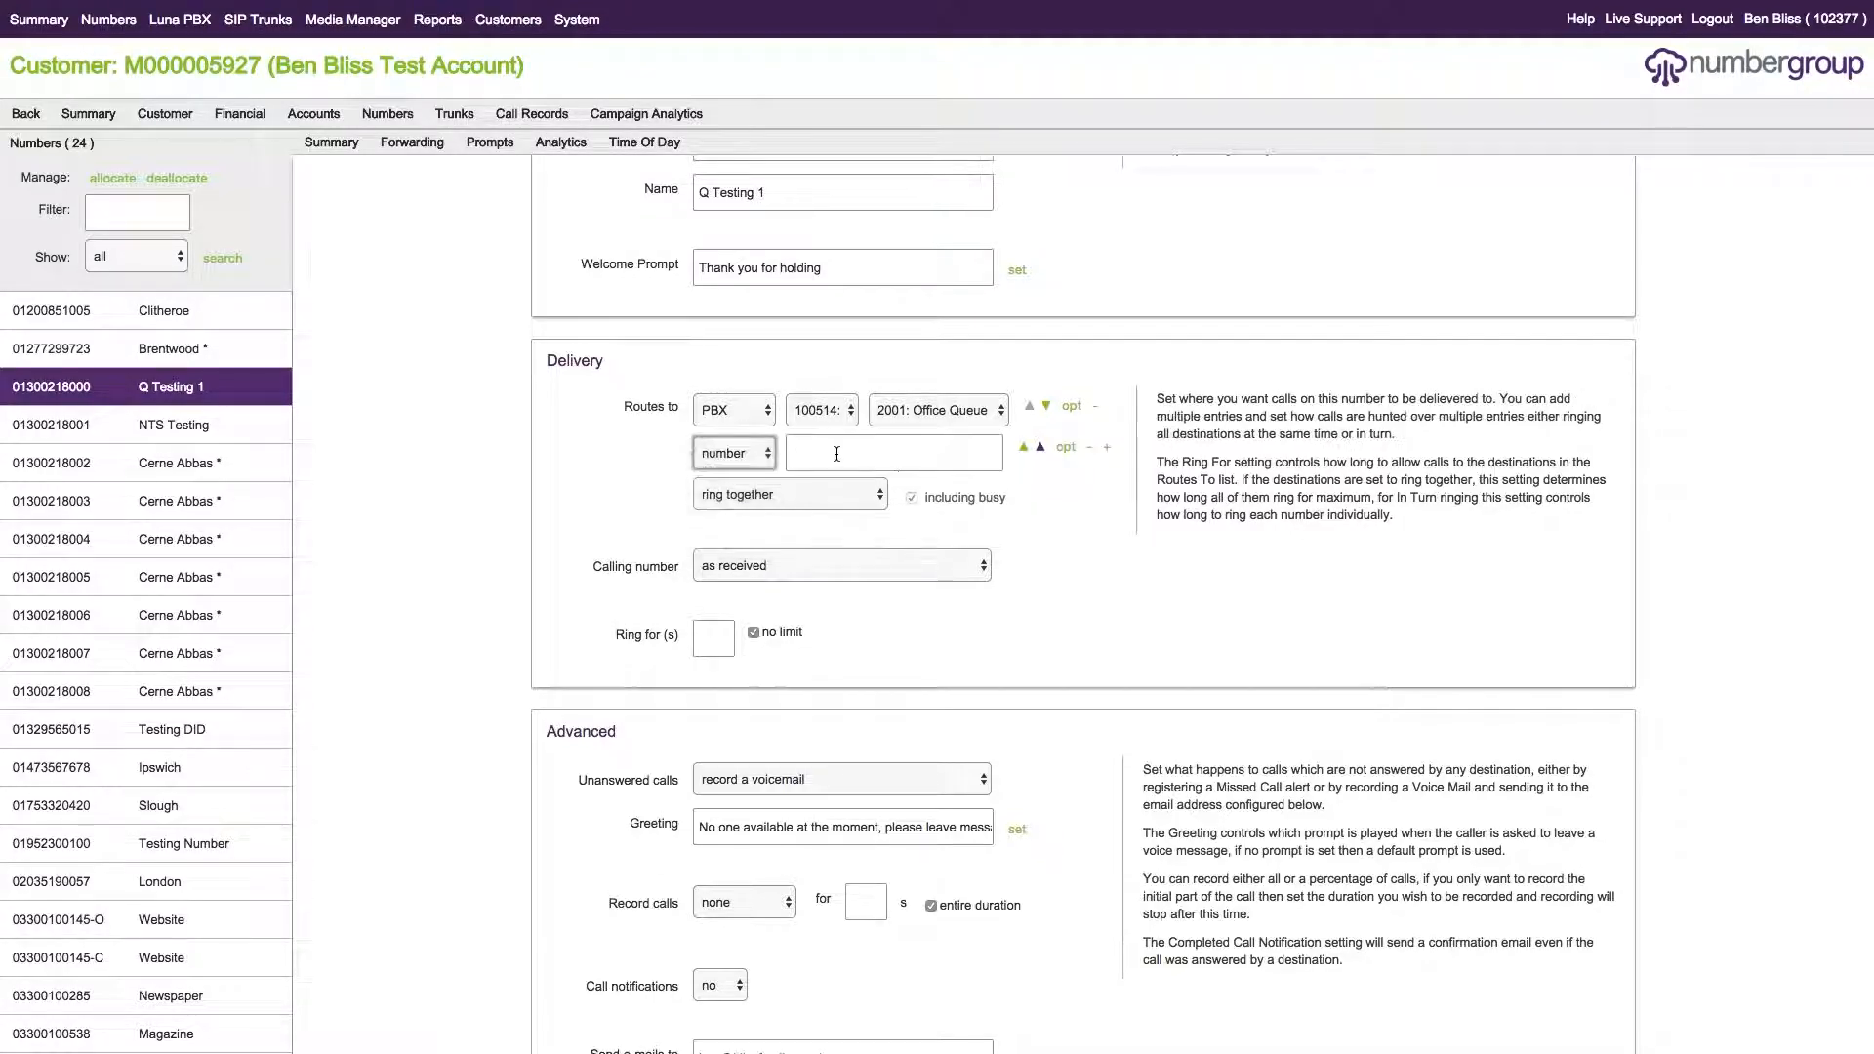
click(865, 448)
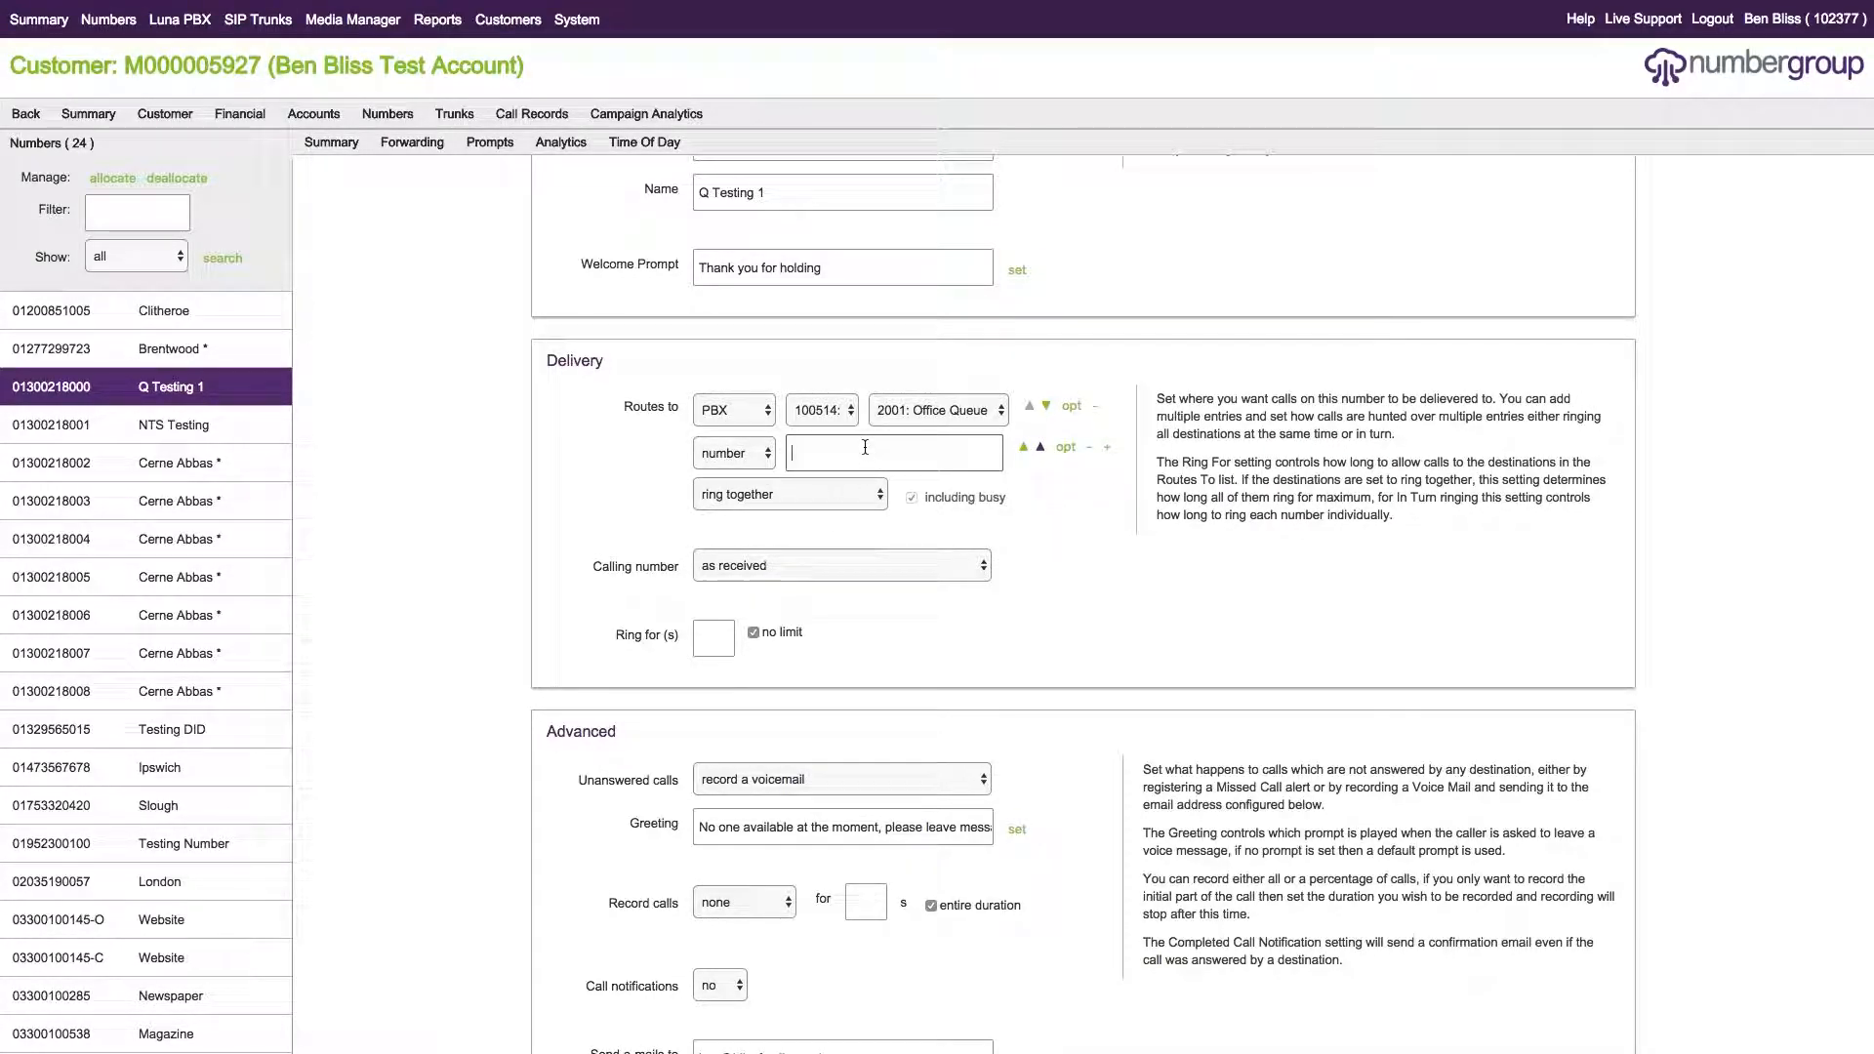
scroll(1083, 605, down, 4)
click(1591, 993)
Set the ring order to 'ring in turn (above order)' and save the routing.
scroll(798, 507, up, 4)
click(789, 493)
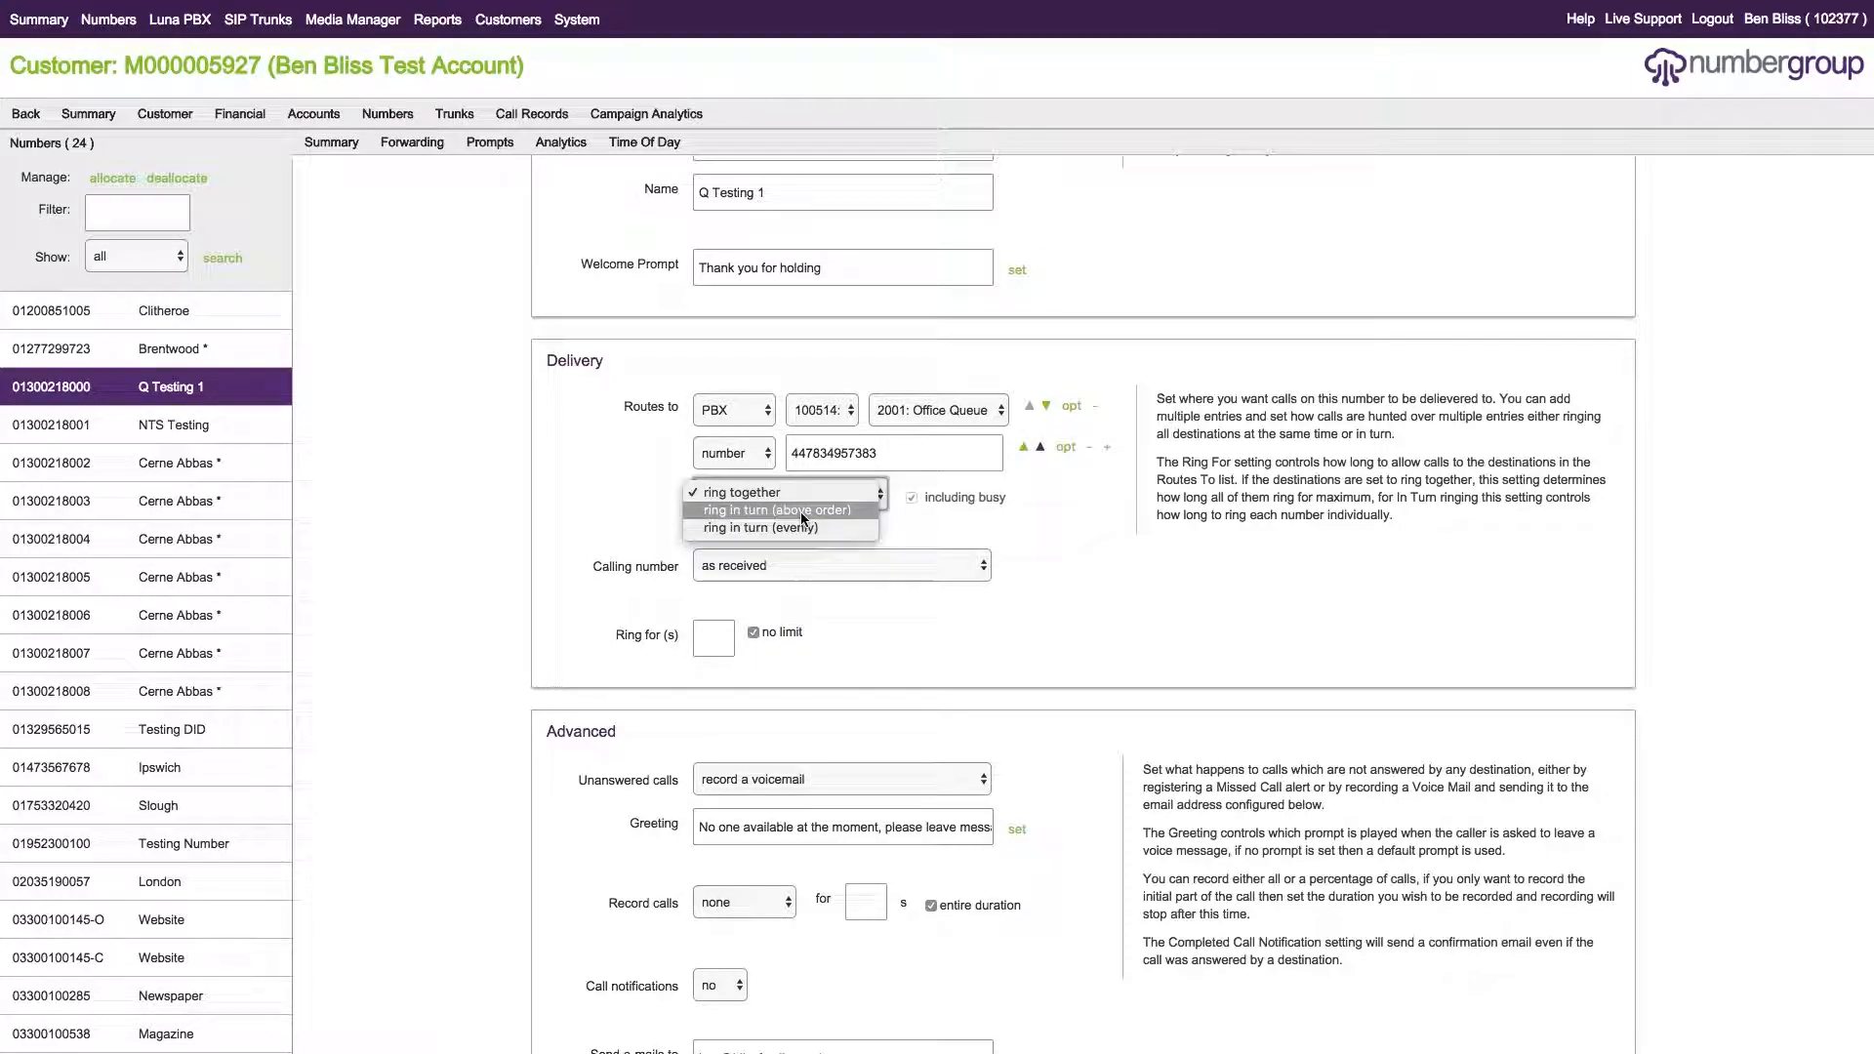
click(771, 493)
scroll(1307, 695, down, 4)
click(1591, 998)
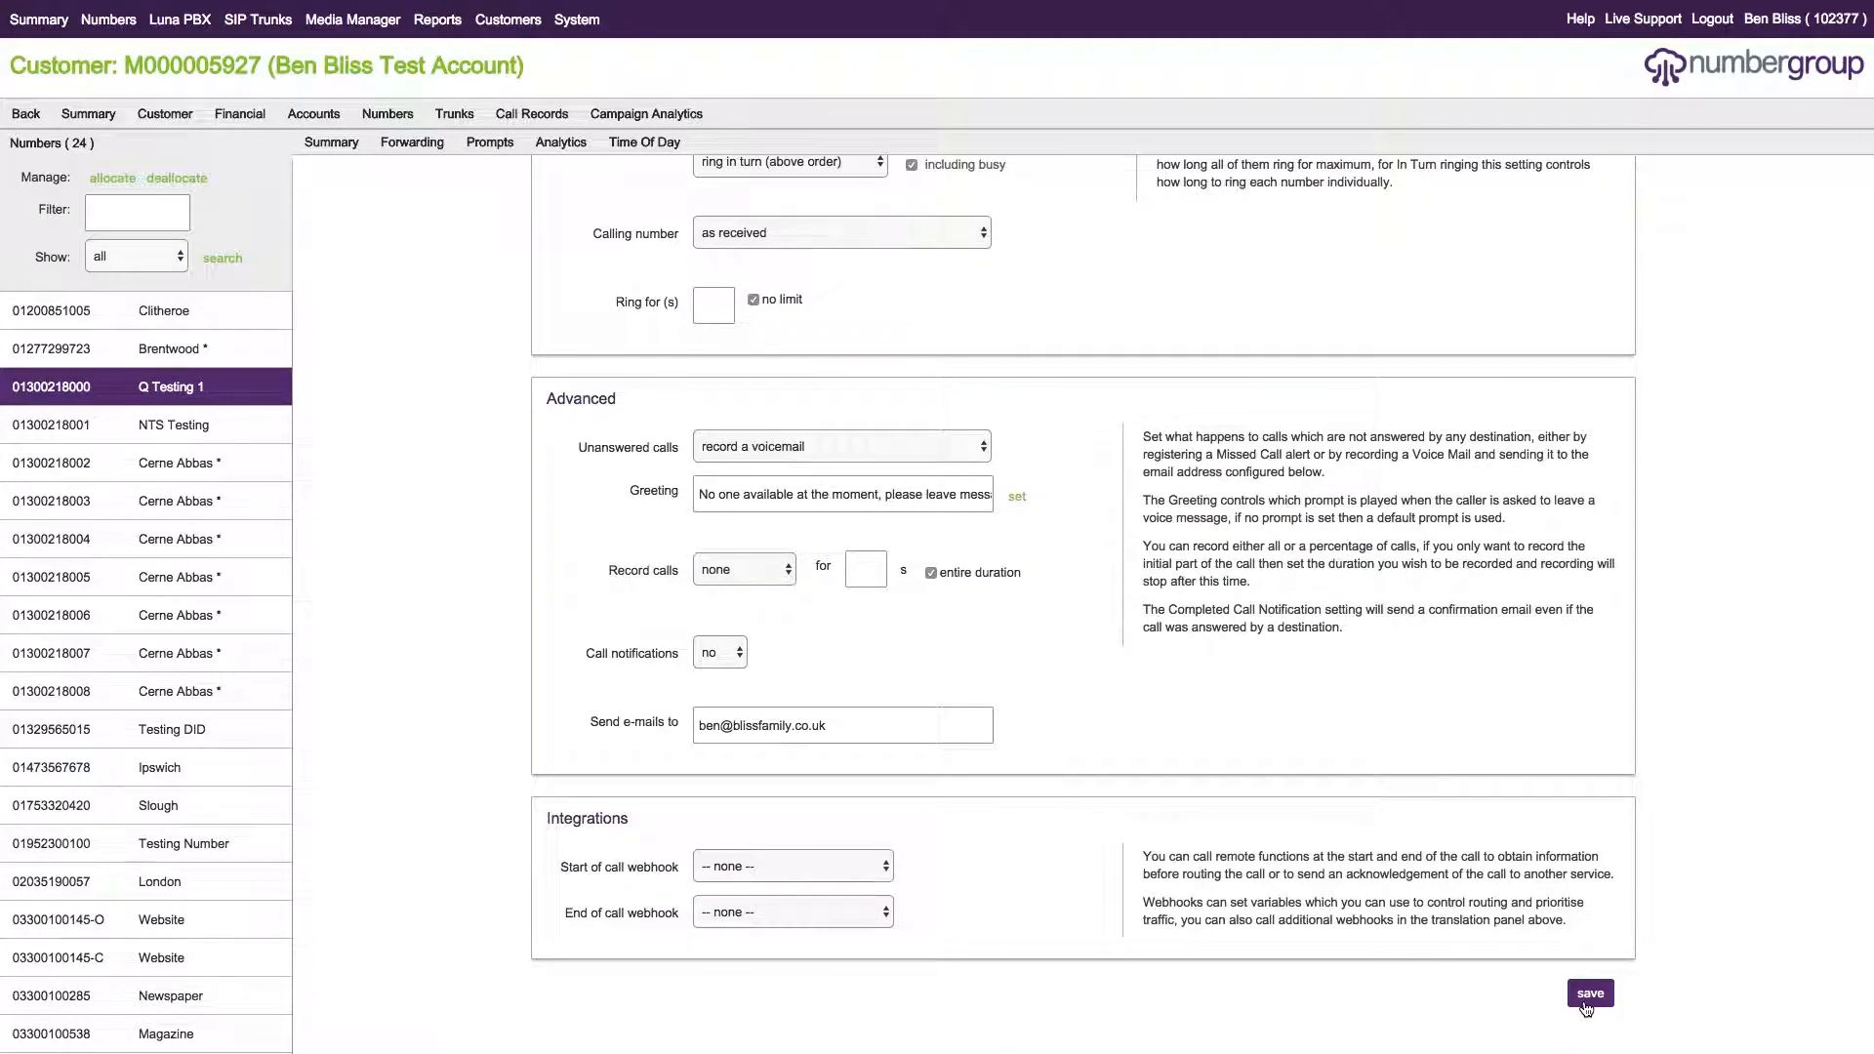
scroll(1176, 669, up, 3)
scroll(1176, 664, up, 3)
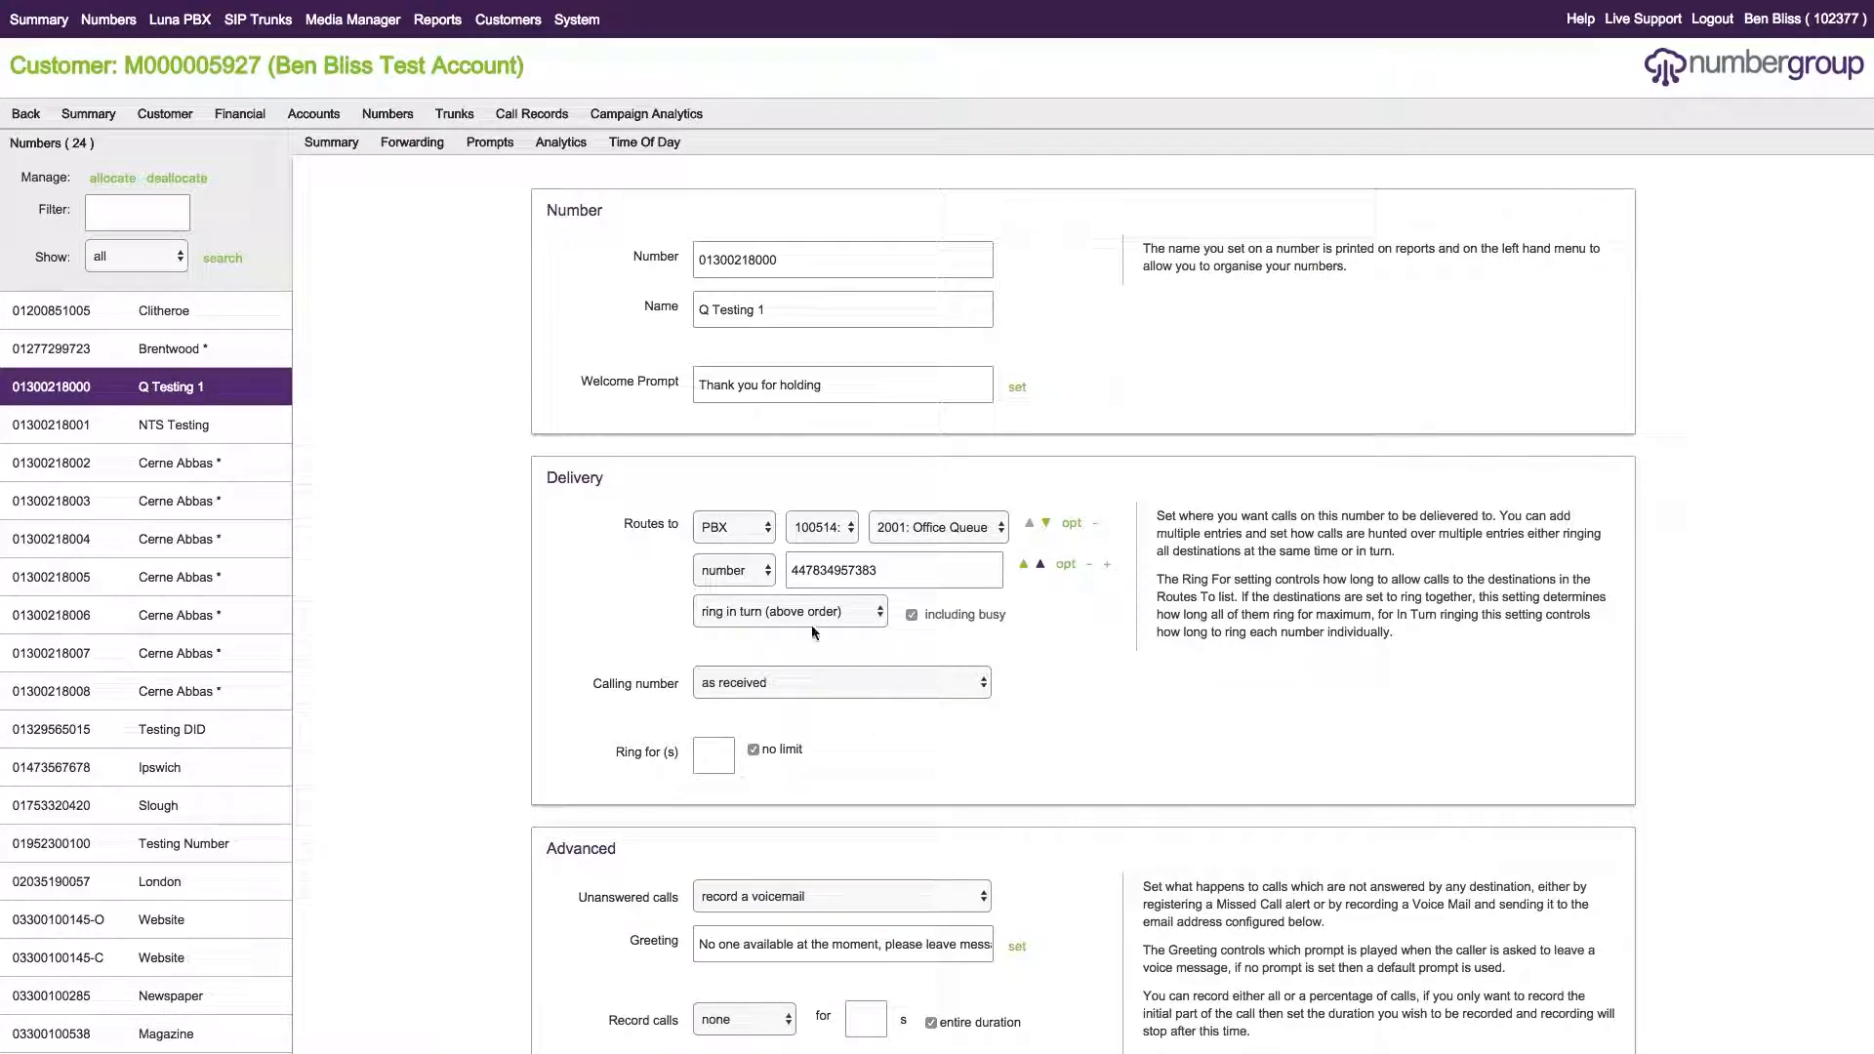
scroll(1075, 607, down, 3)
scroll(1076, 607, up, 3)
scroll(1087, 593, down, 2)
scroll(1103, 599, up, 2)
scroll(1124, 588, down, 5)
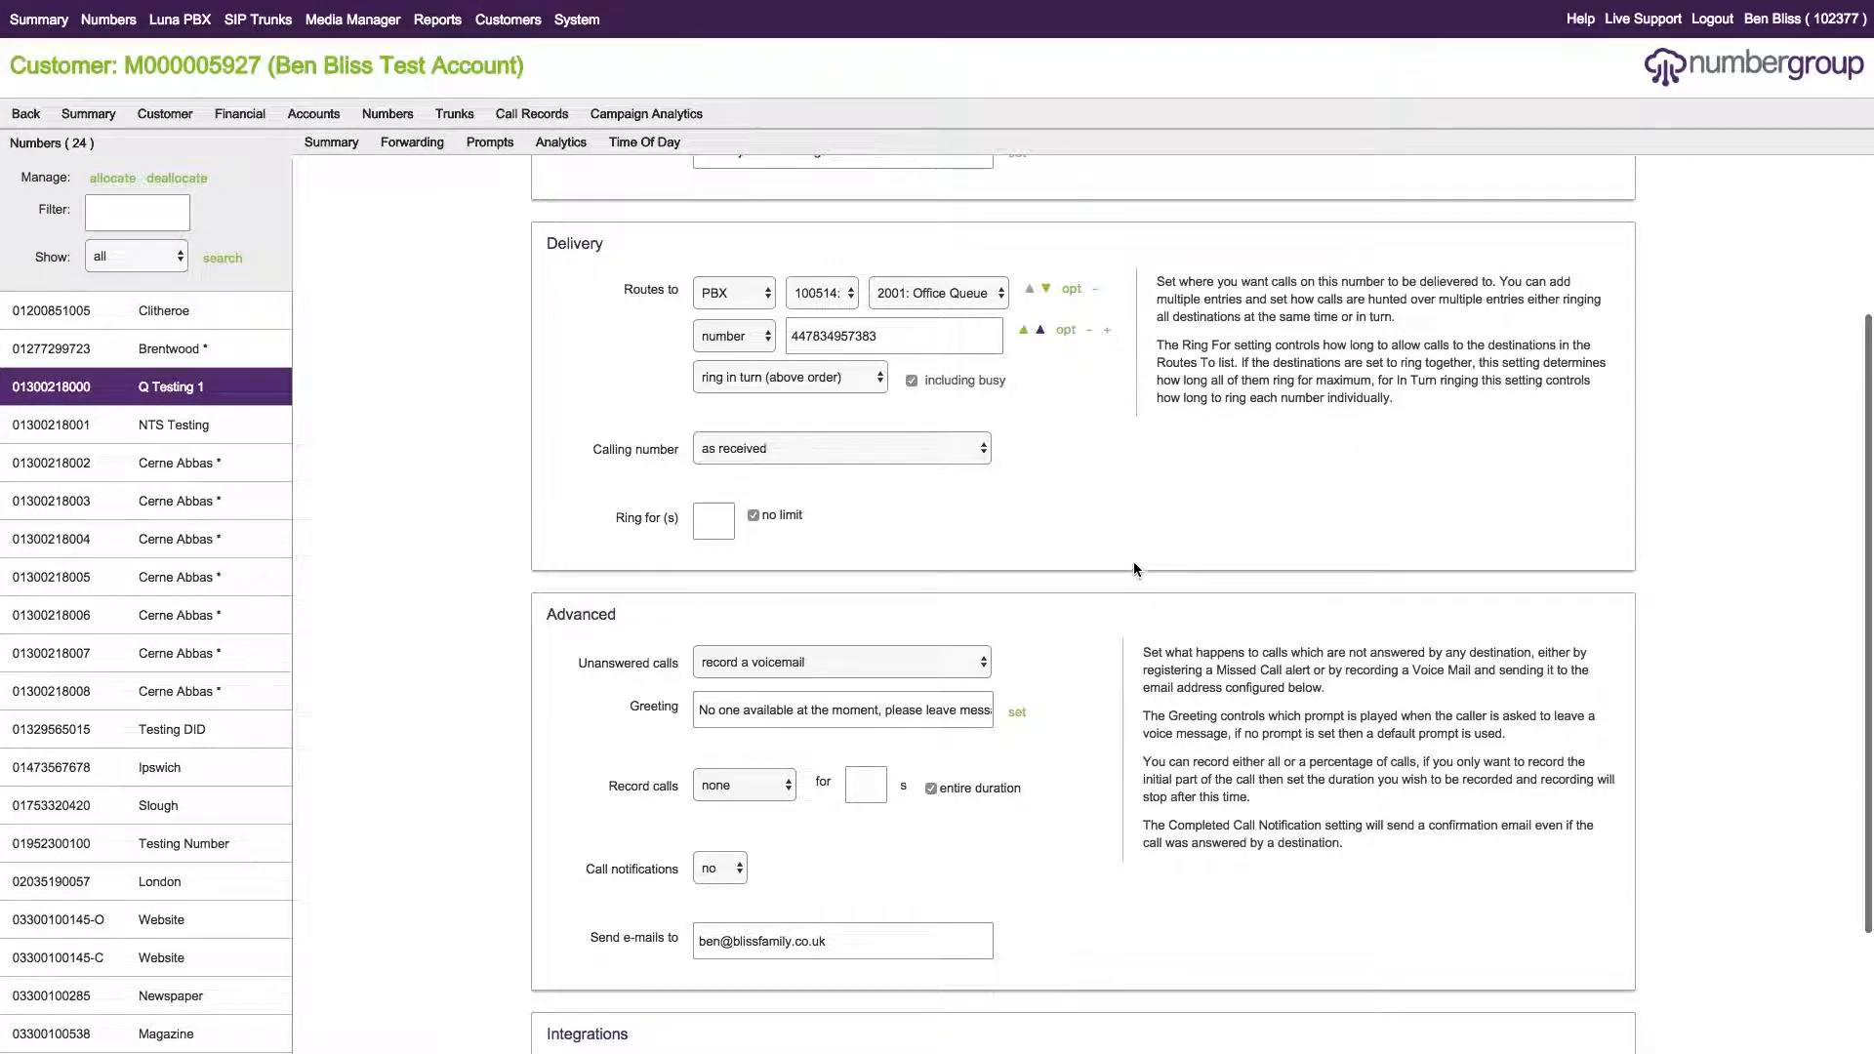
scroll(1133, 565, up, 5)
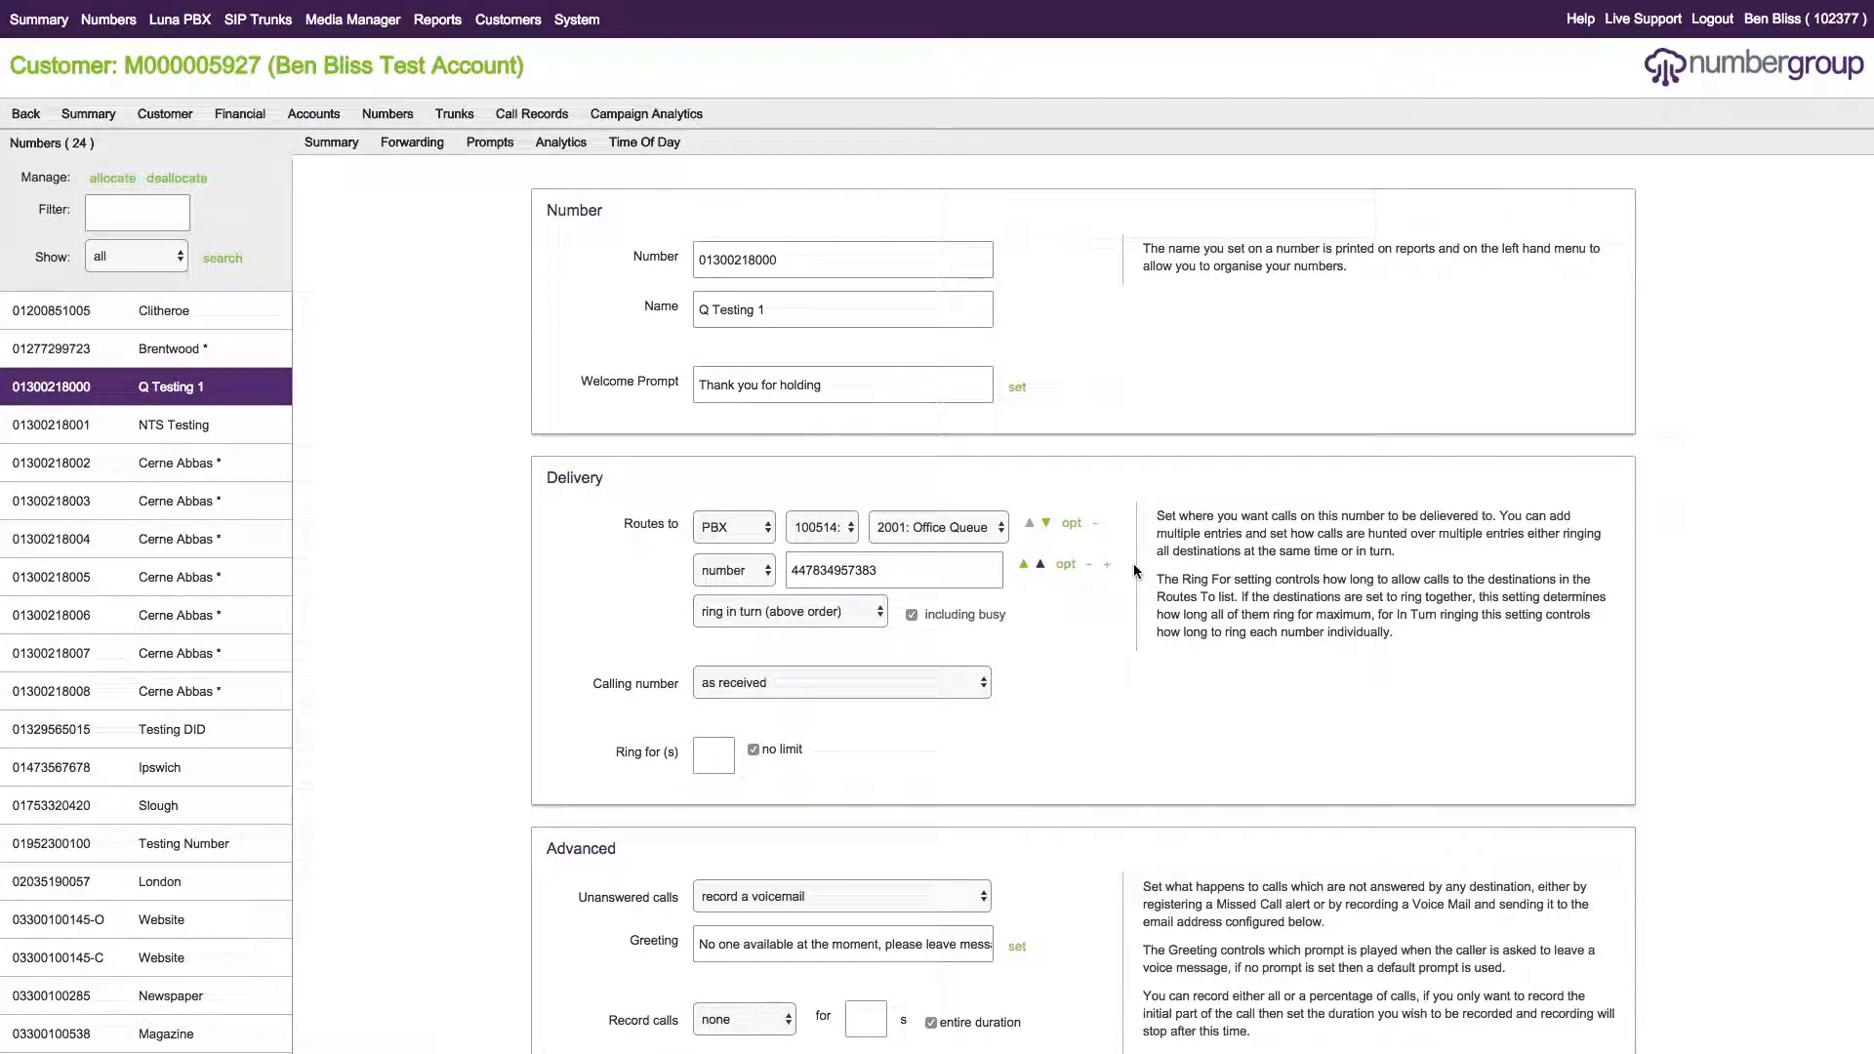